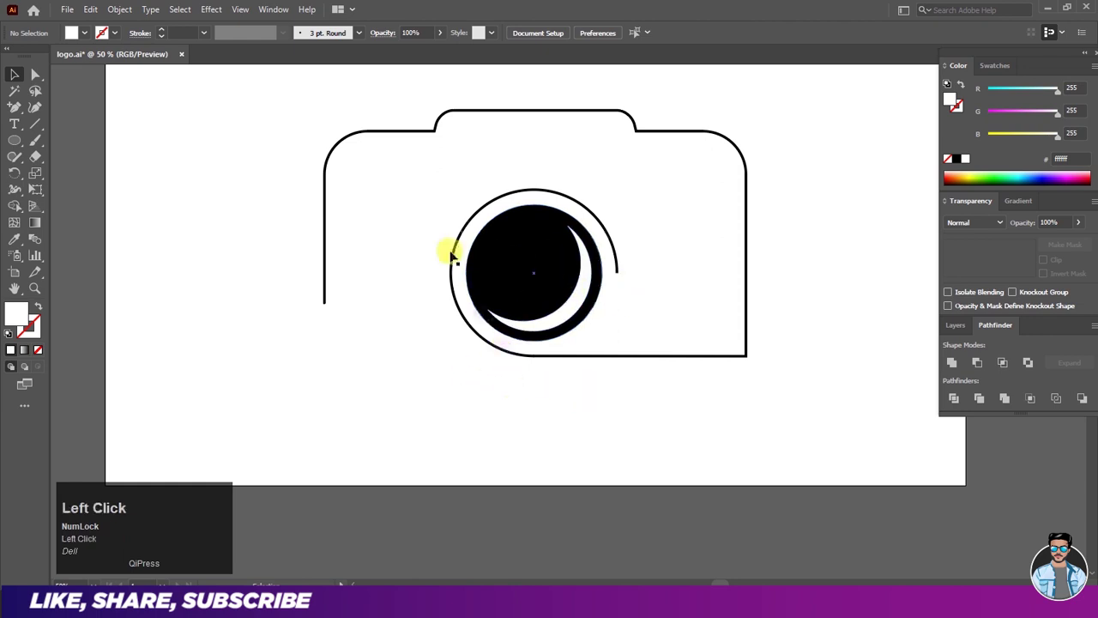
# Draw a small black-filled rectangle inside the camera body's upper-left corner with the Rectangle tool
pyautogui.scroll(1, 372, 135)
pyautogui.click(18, 141)
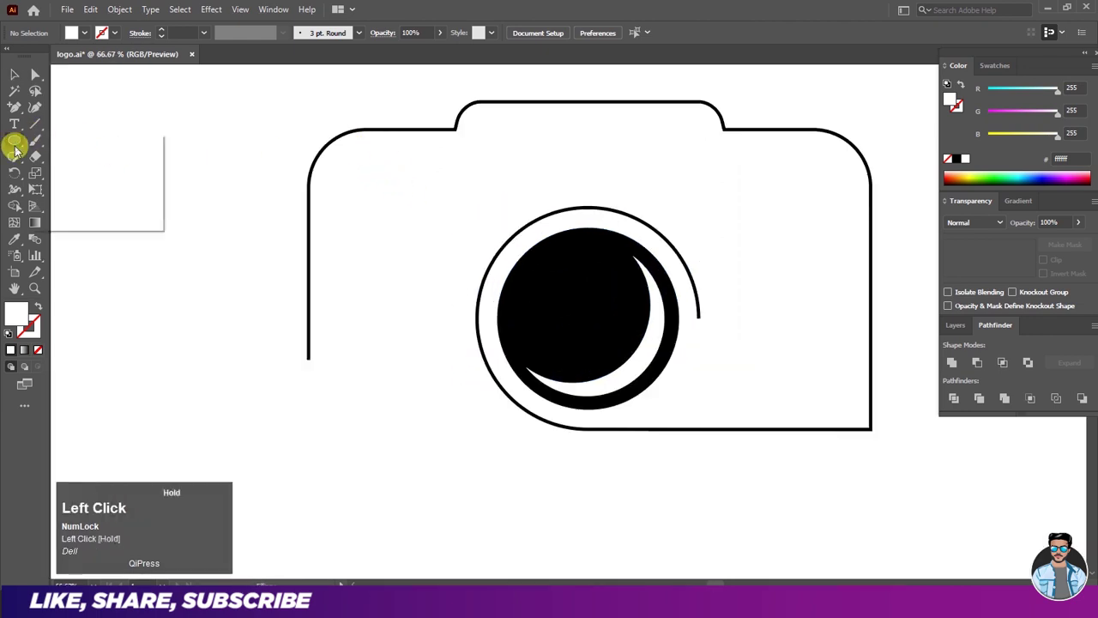
pyautogui.click(66, 145)
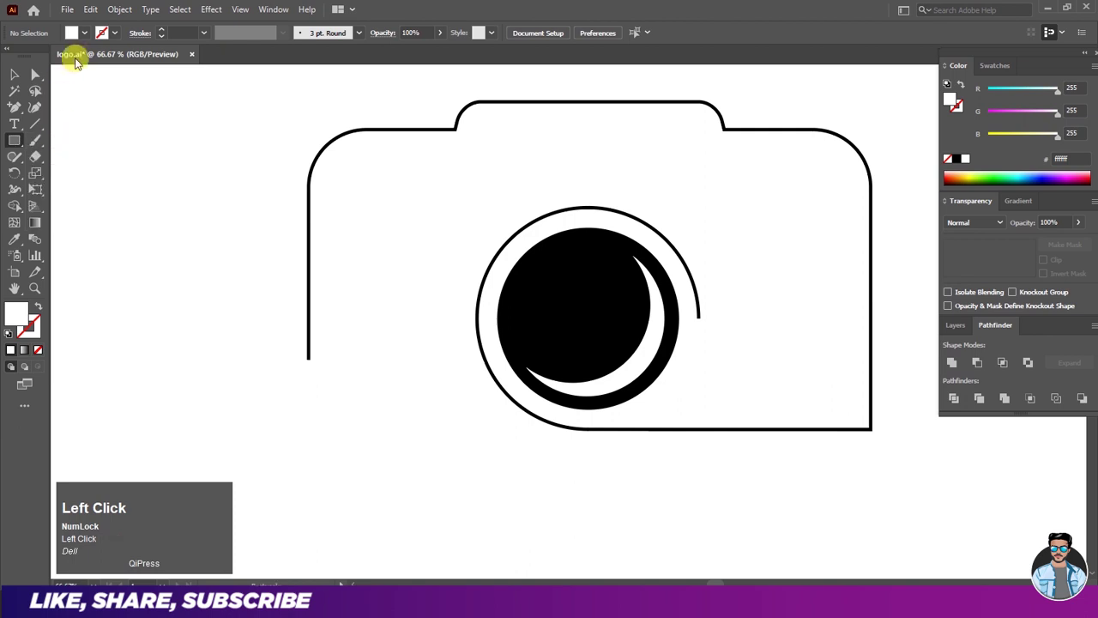
pyautogui.click(83, 32)
pyautogui.click(38, 56)
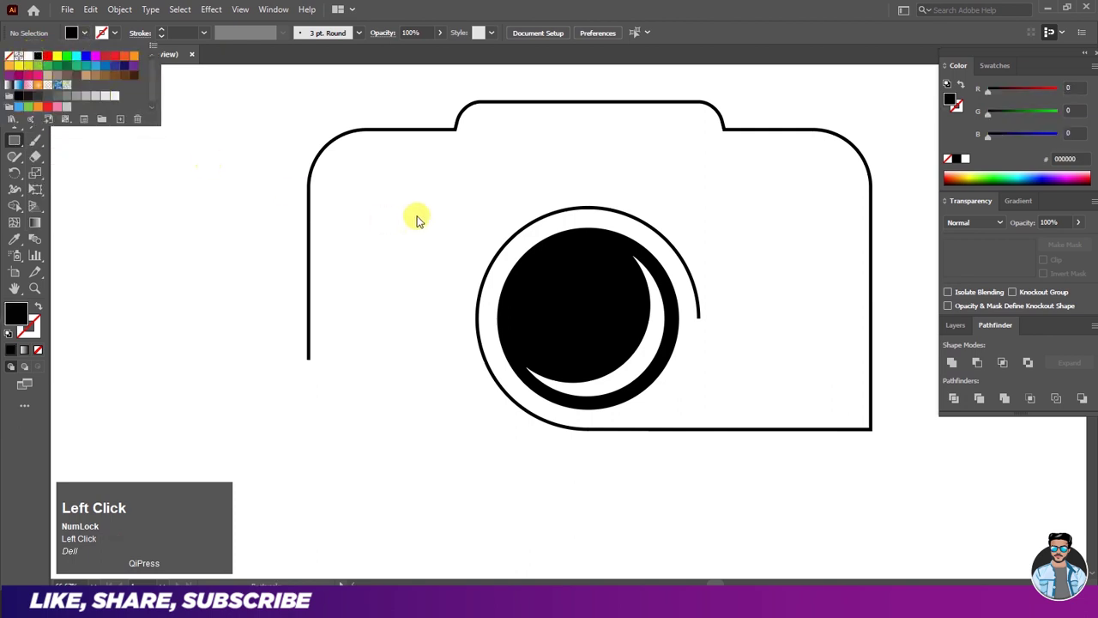
pyautogui.moveTo(348, 165); pyautogui.dragTo(416, 203)
# Round all corners of the small black rectangle and deselect it
pyautogui.scroll(1, 372, 162)
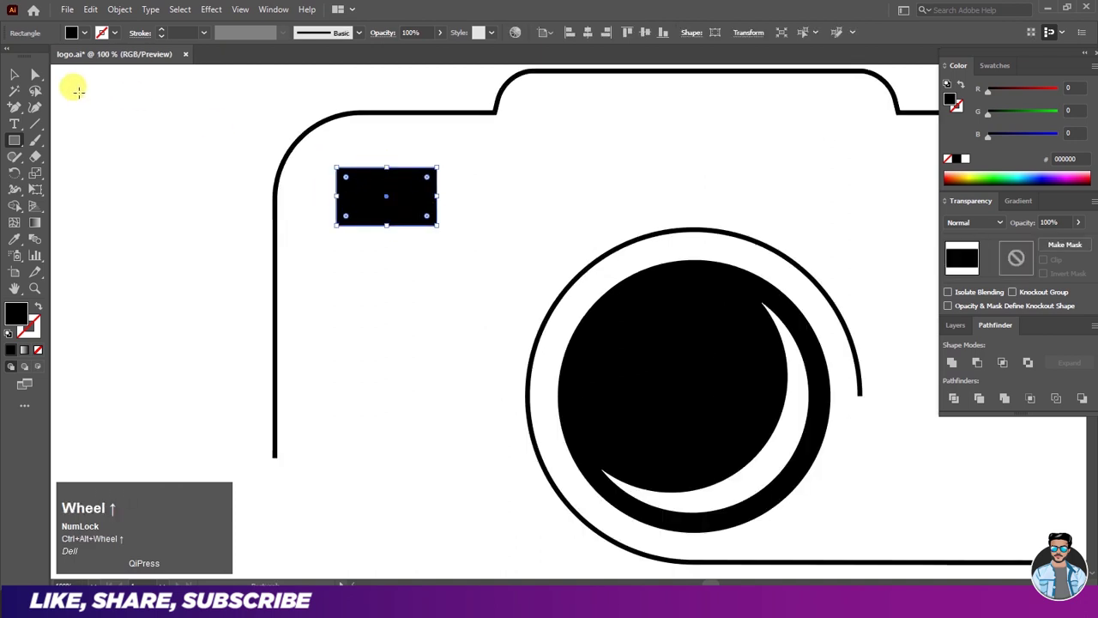
pyautogui.moveTo(38, 77); pyautogui.dragTo(77, 76)
pyautogui.moveTo(346, 176); pyautogui.dragTo(385, 181)
pyautogui.click(16, 77)
pyautogui.click(208, 182)
pyautogui.scroll(-2, 257, 274)
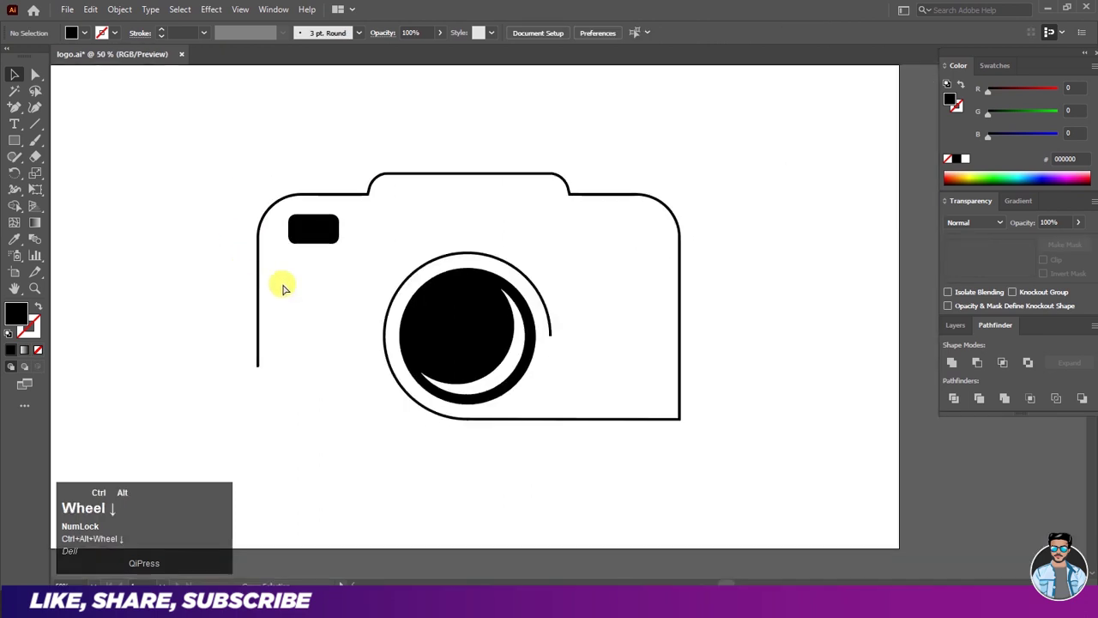
pyautogui.scroll(2, 288, 274)
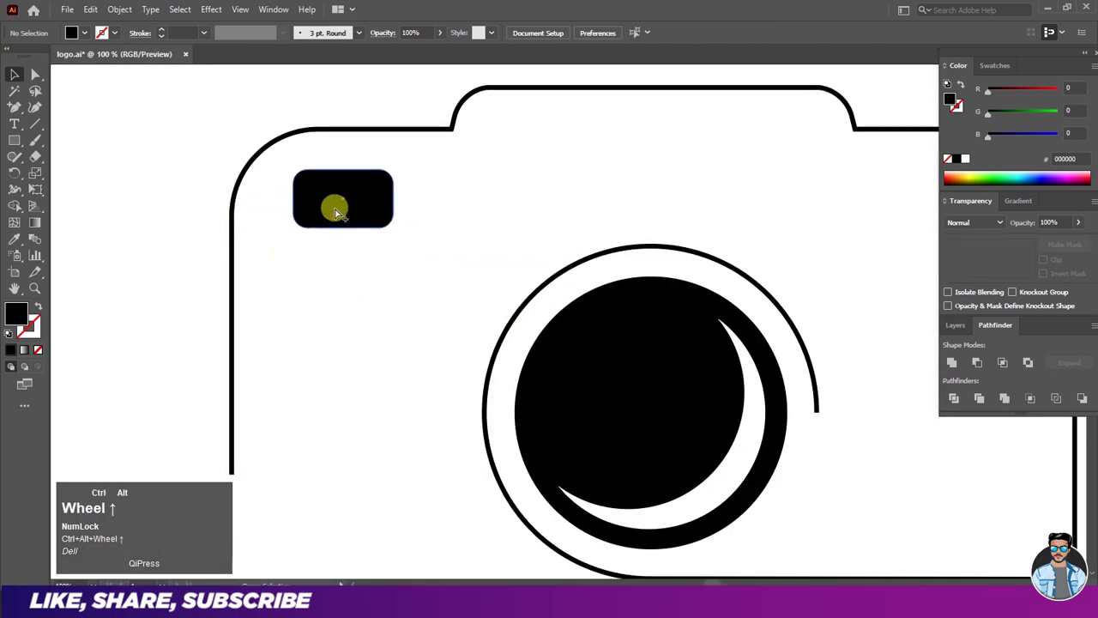
# Scale the rounded rectangle down slightly and adjust its position within the camera body's upper-left corner
pyautogui.click(351, 184)
pyautogui.scroll(2, 432, 154)
pyautogui.moveTo(437, 155); pyautogui.dragTo(428, 160)
pyautogui.moveTo(345, 214); pyautogui.dragTo(345, 205)
pyautogui.scroll(-2, 358, 269)
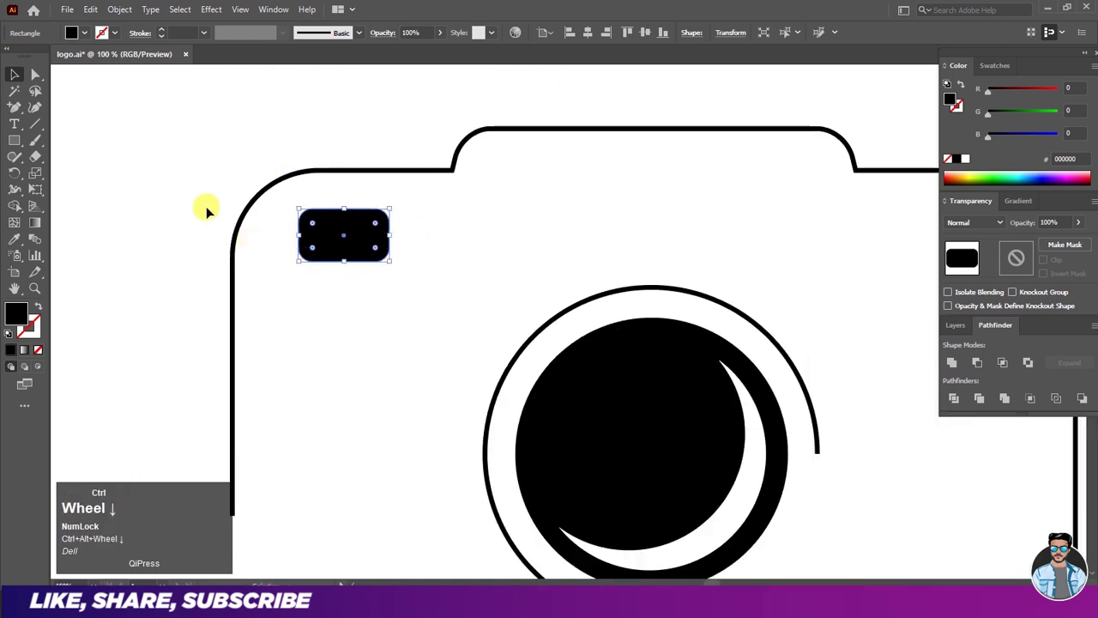
pyautogui.click(206, 206)
pyautogui.scroll(-2, 216, 189)
pyautogui.scroll(3, 227, 212)
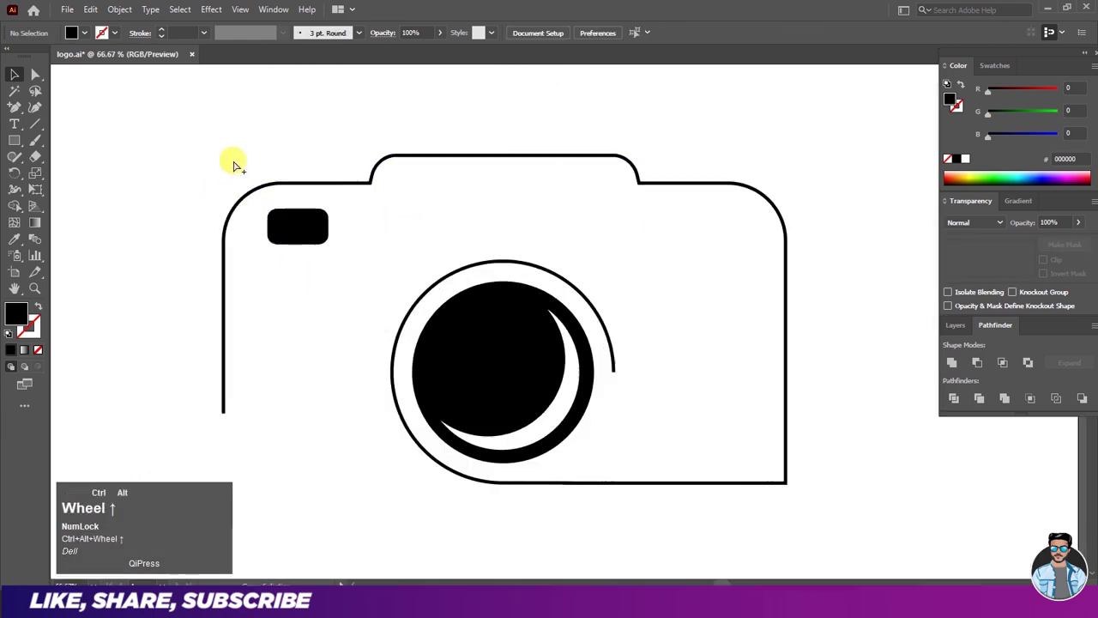
# Draw an unfilled, black-stroked horizontal line about 93 px long above the camera's left shoulder with the Pen tool
pyautogui.moveTo(15, 111); pyautogui.dragTo(50, 112)
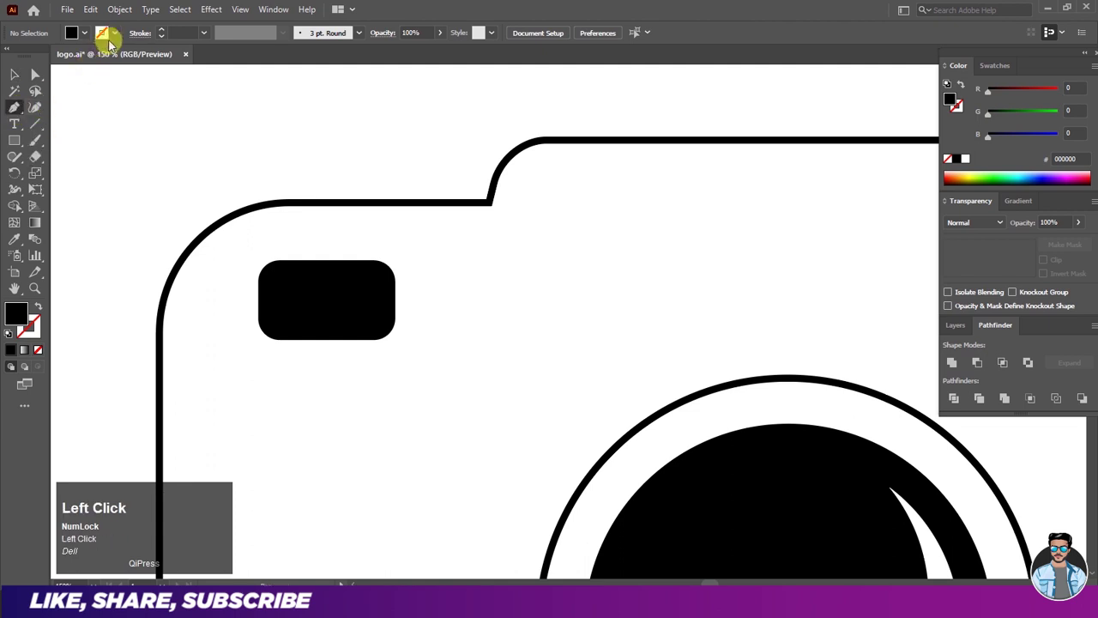
pyautogui.click(109, 37)
pyautogui.click(37, 56)
pyautogui.click(84, 34)
pyautogui.click(75, 35)
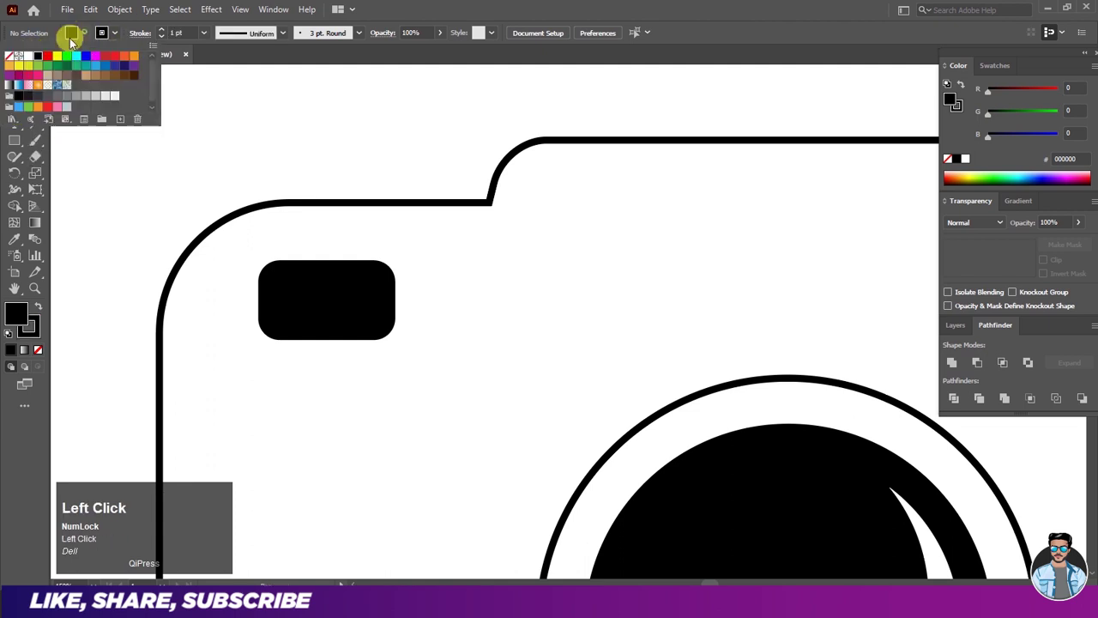
pyautogui.click(9, 56)
pyautogui.click(253, 128)
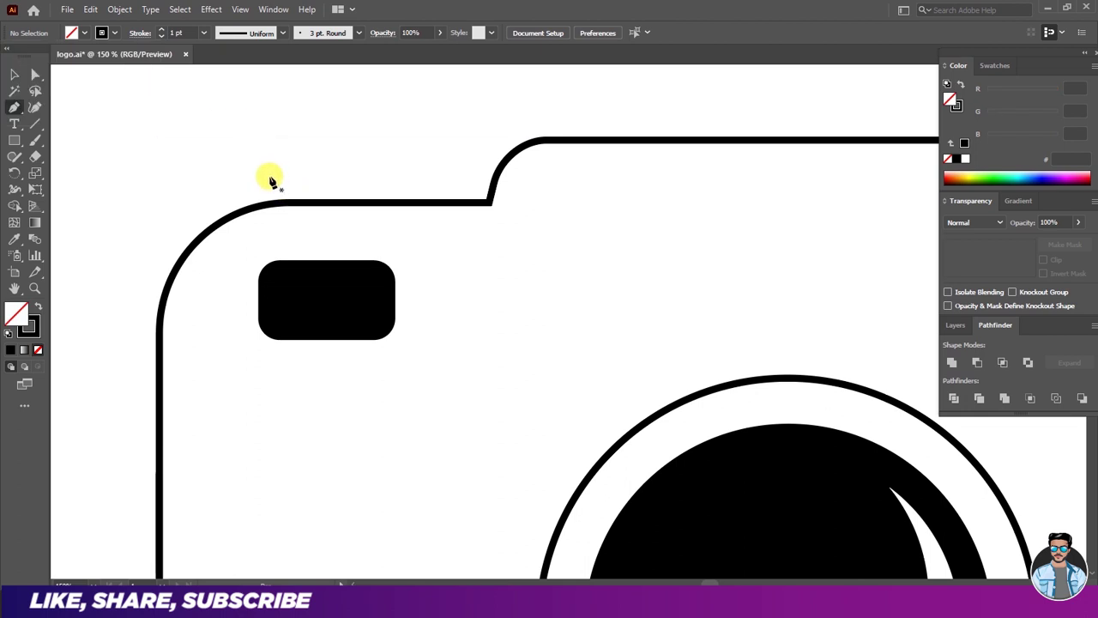
pyautogui.click(269, 176)
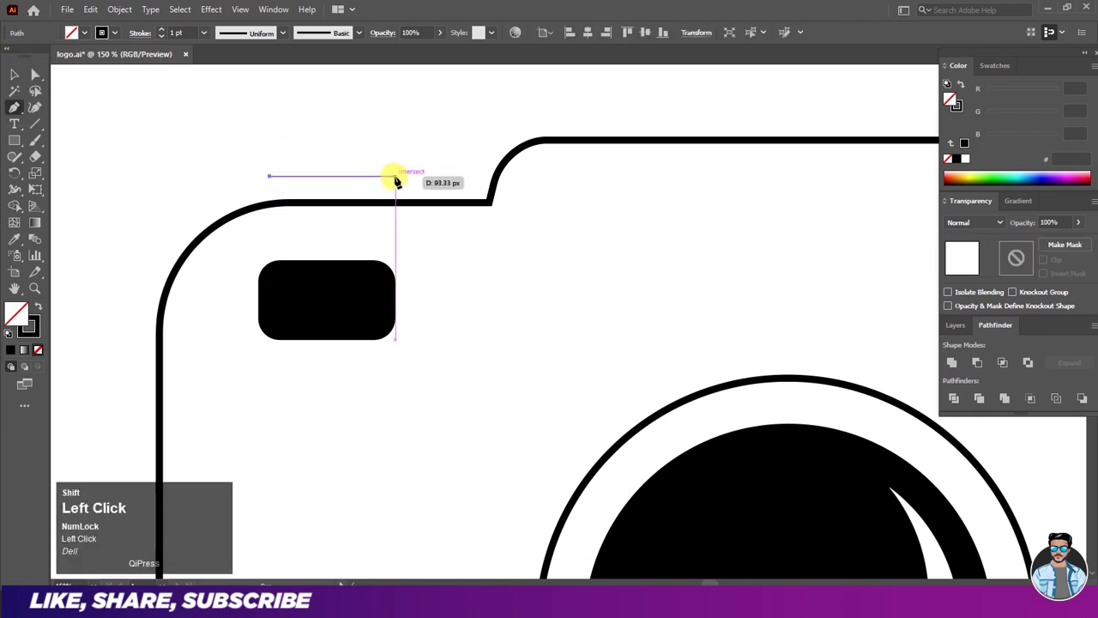
pyautogui.keyDown('shift'); pyautogui.click(396, 177); pyautogui.keyUp('shift')
pyautogui.press('Escape')
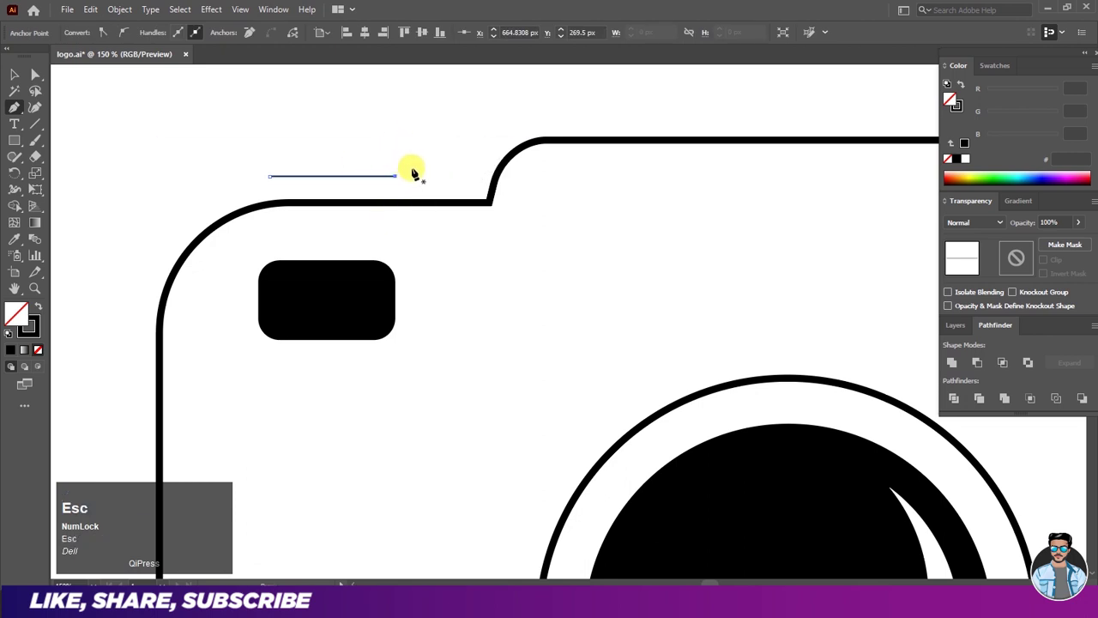
pyautogui.click(14, 75)
pyautogui.click(180, 123)
# Give the short line a 17 pt stroke and the half-dome width profile
pyautogui.click(297, 177)
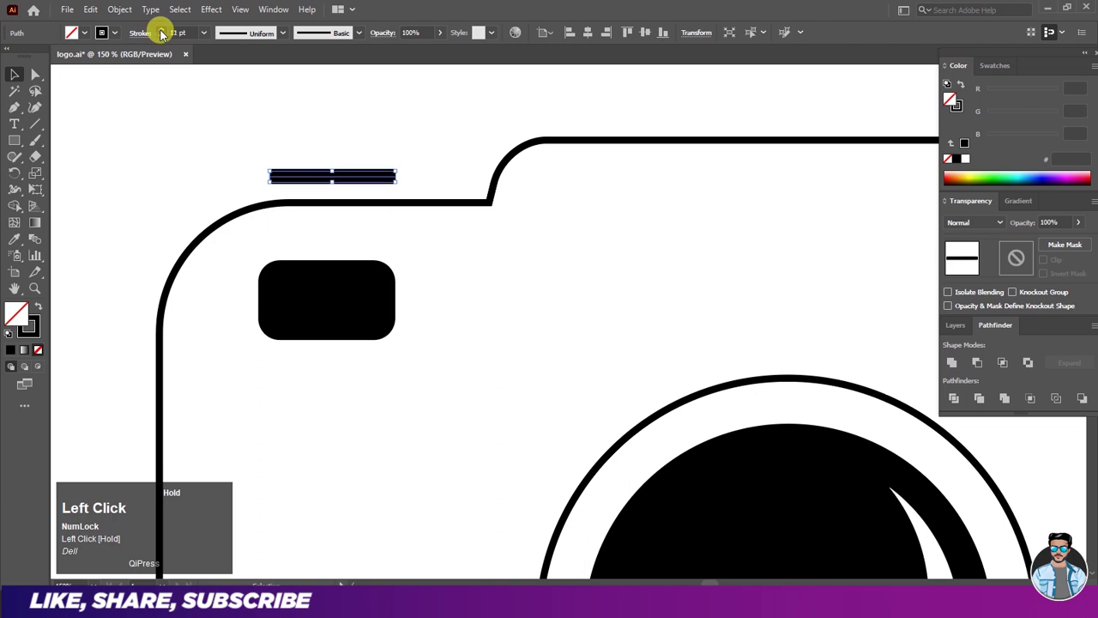
pyautogui.click(237, 32)
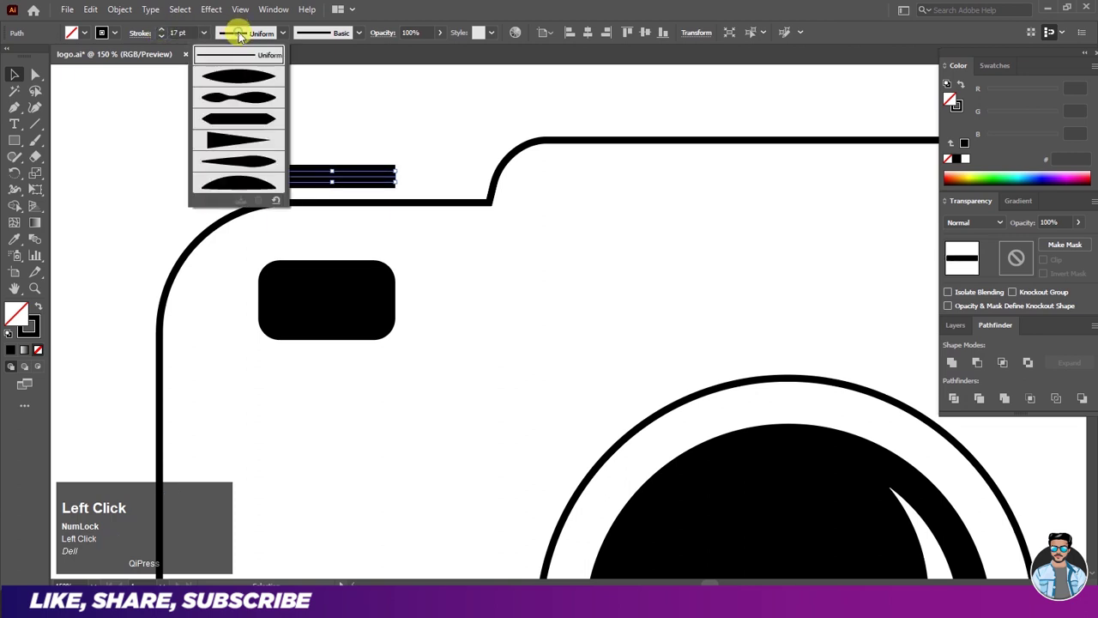
pyautogui.click(237, 188)
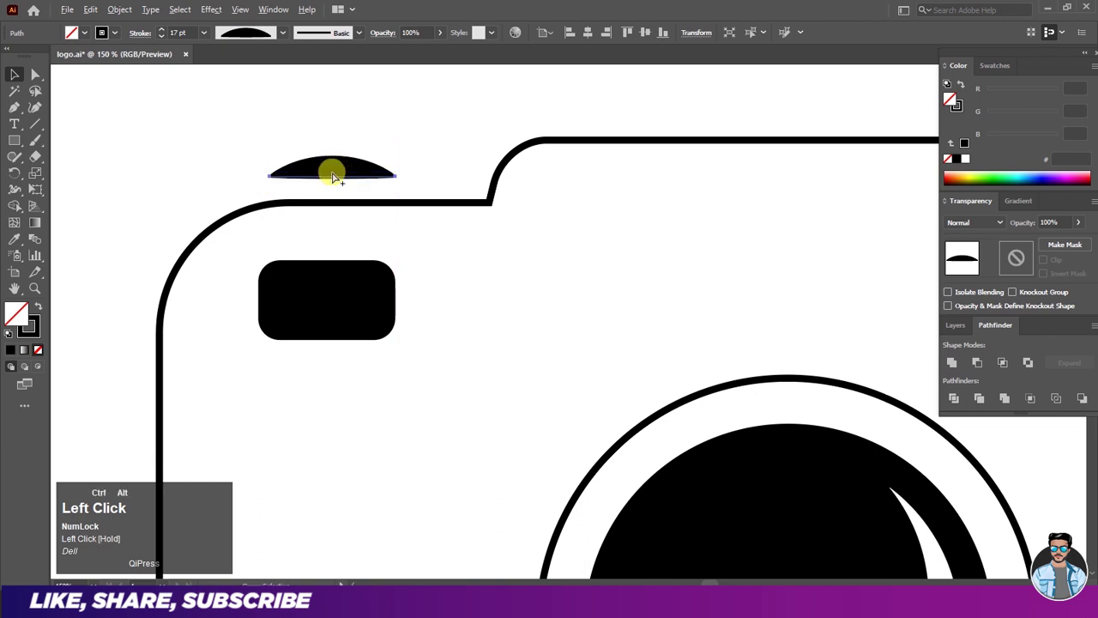
# Move the dome-shaped stroke down so it sits on the camera's left shoulder like a button
pyautogui.scroll(2, 335, 176)
pyautogui.click(333, 167)
pyautogui.hotkey('ctrl', 'z')
pyautogui.moveTo(345, 165); pyautogui.dragTo(363, 190)
pyautogui.scroll(-4, 314, 184)
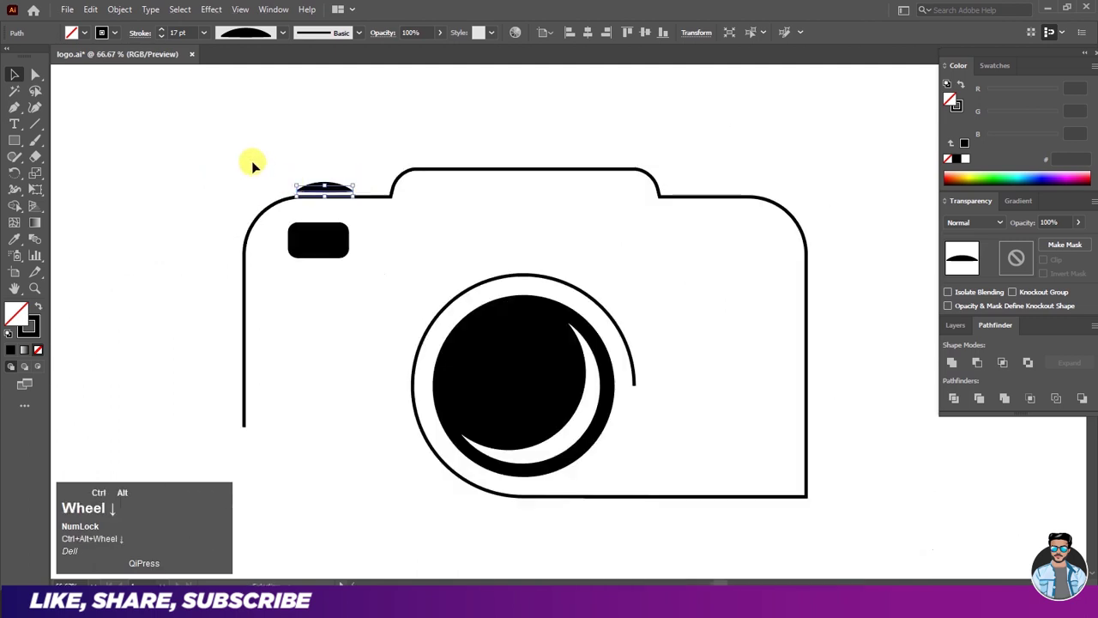
pyautogui.keyDown('ctrl'); pyautogui.click(262, 170); pyautogui.keyUp('ctrl')
pyautogui.scroll(-3, 265, 171)
pyautogui.scroll(5, 276, 154)
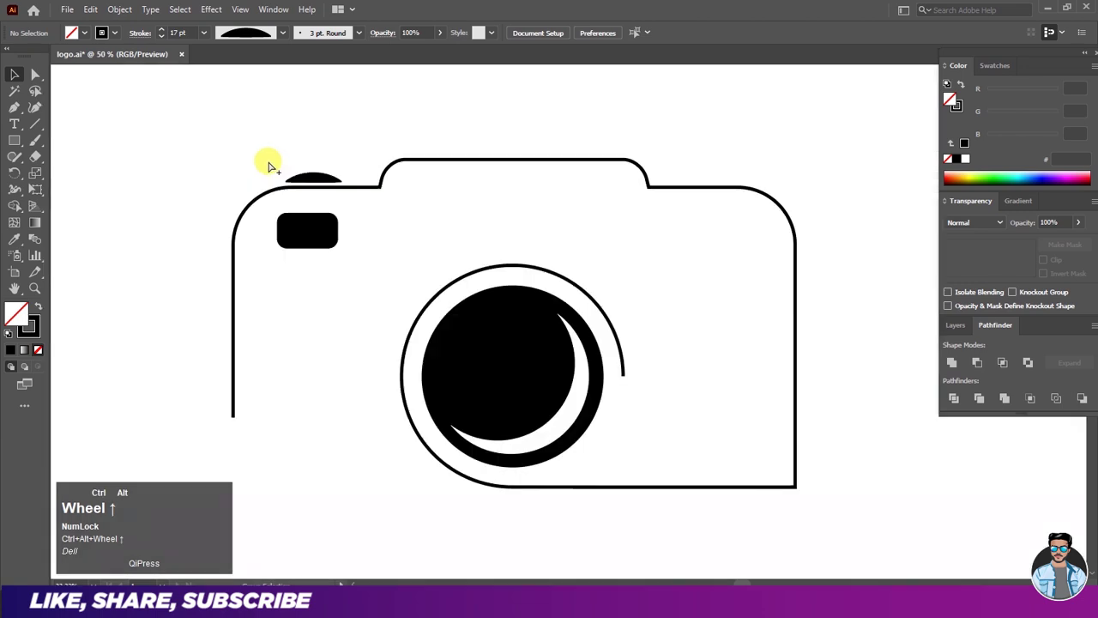
# Increase the dome's stroke to 19 pt and move the rounded rectangle up beneath it, closer to the body outline
pyautogui.click(350, 193)
pyautogui.click(164, 29)
pyautogui.click(164, 29)
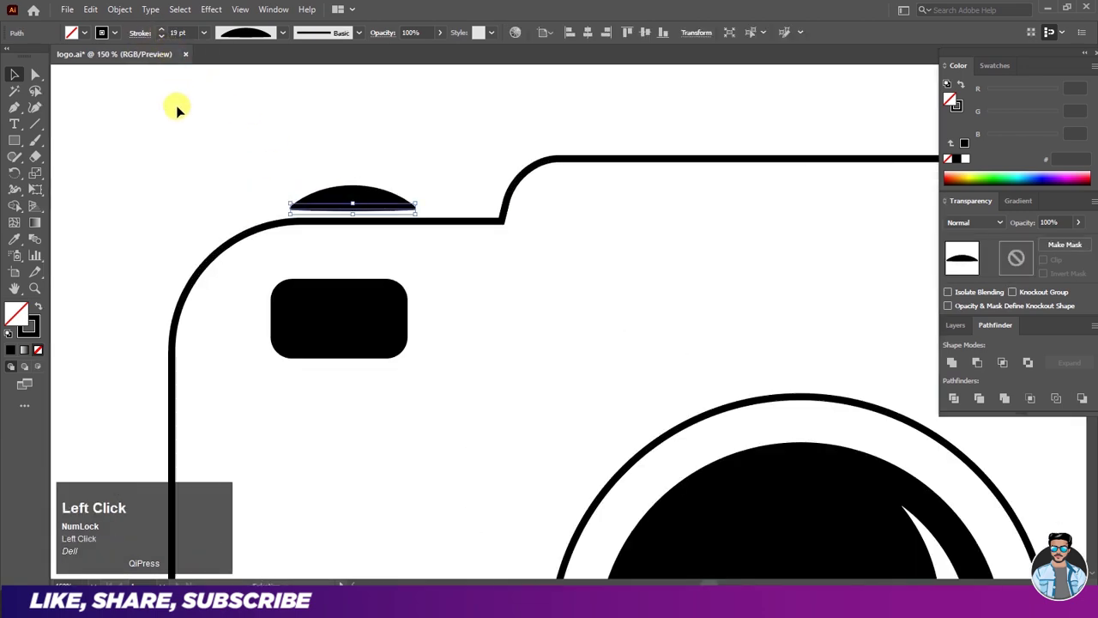
pyautogui.moveTo(333, 328); pyautogui.dragTo(346, 295)
pyautogui.click(242, 169)
pyautogui.scroll(-3, 223, 181)
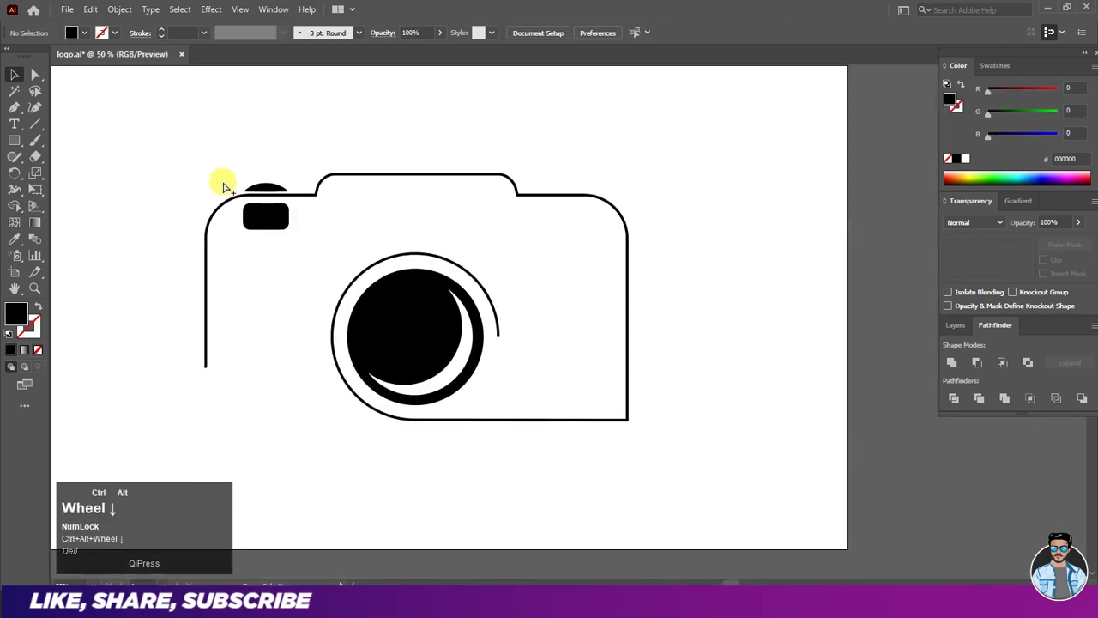
# Copy the dome-shaped button and paste the duplicate in front
pyautogui.click(262, 191)
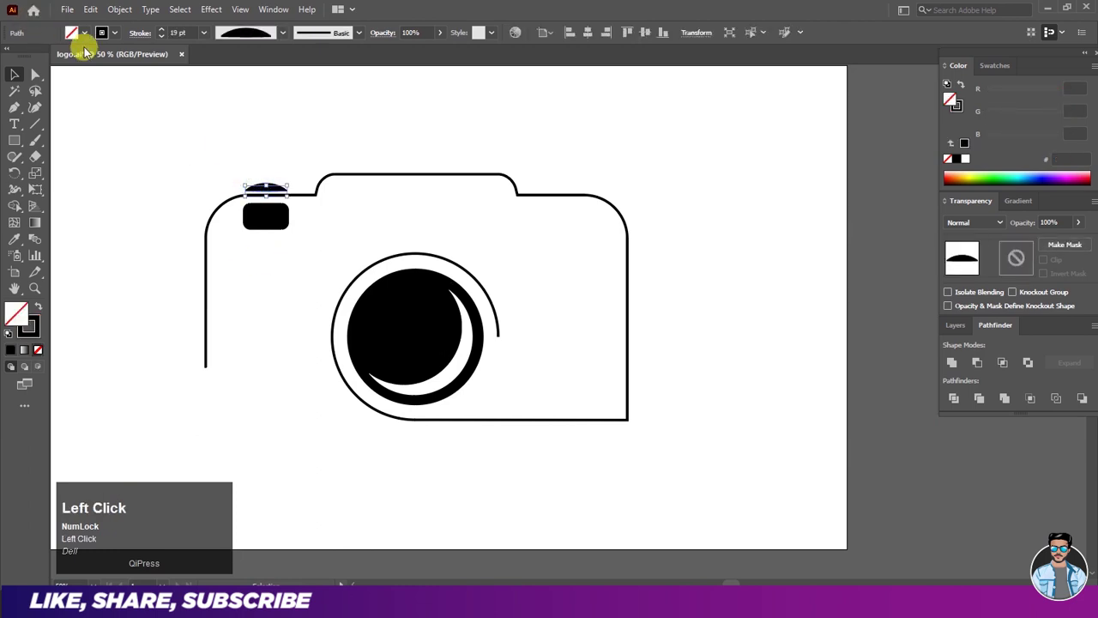
pyautogui.click(89, 9)
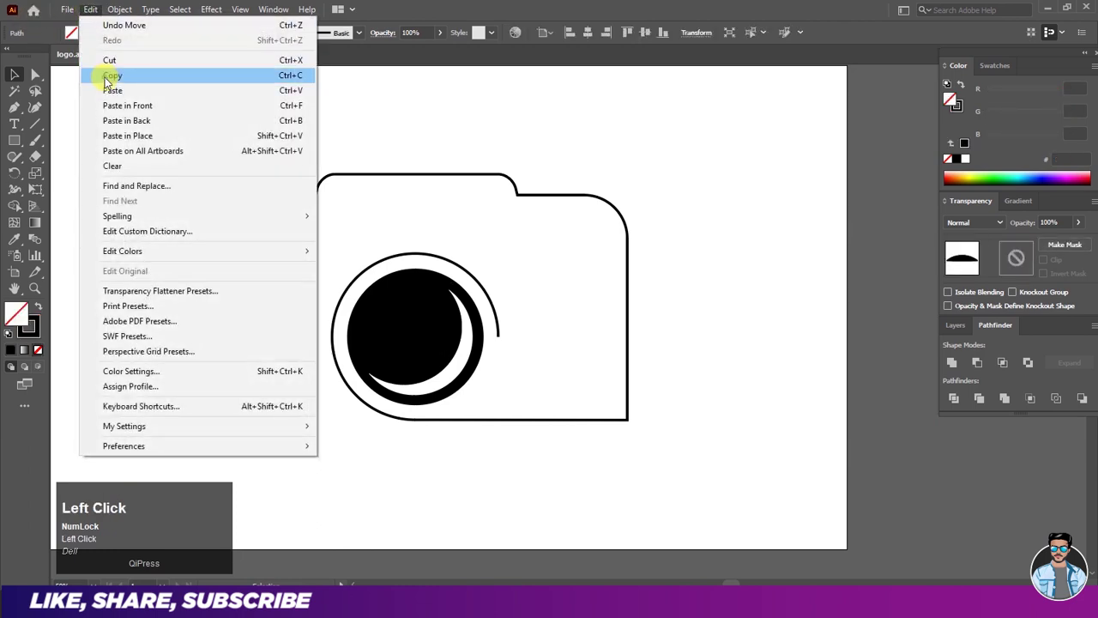
pyautogui.click(110, 77)
pyautogui.click(89, 11)
pyautogui.click(104, 106)
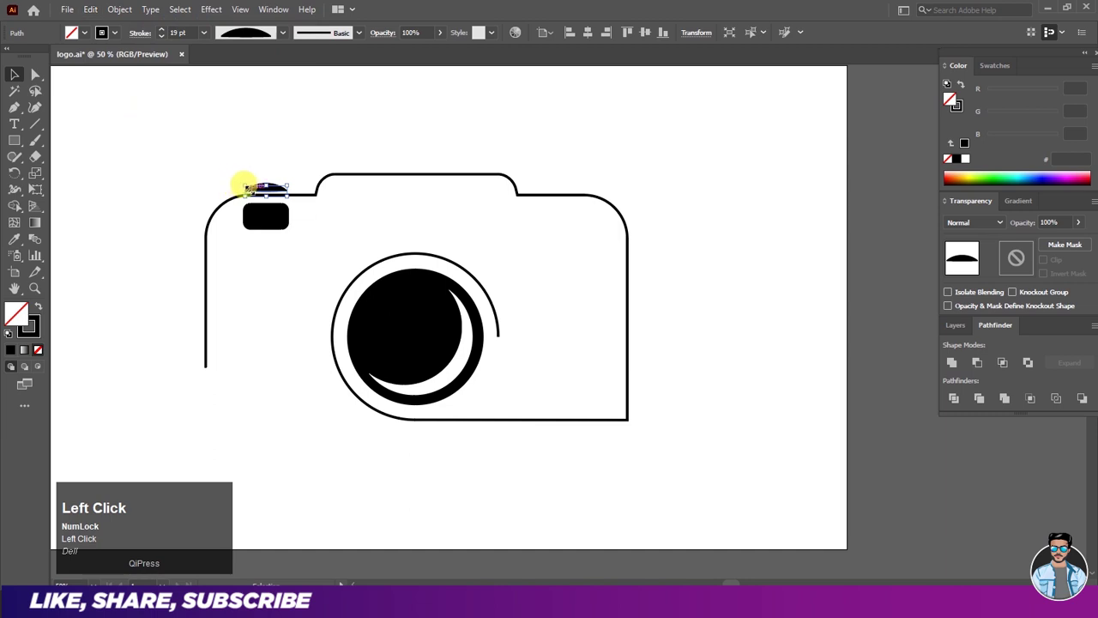
# Move the duplicated dome onto the camera's right shoulder, level with the original
pyautogui.scroll(3, 266, 192)
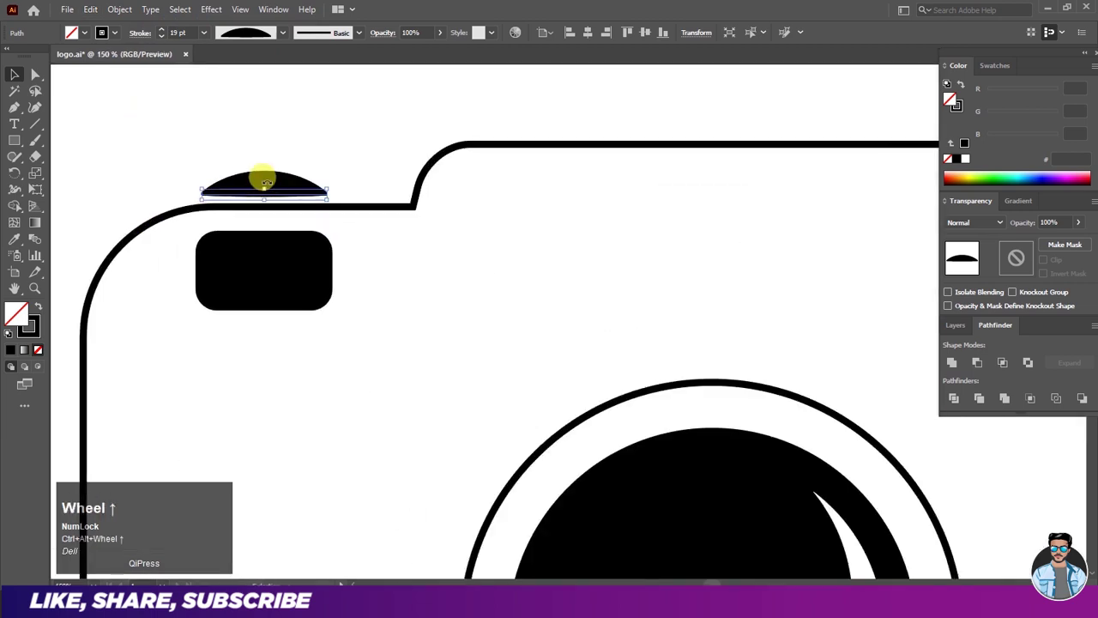
pyautogui.moveTo(266, 185); pyautogui.dragTo(774, 215)
pyautogui.scroll(-3, 152, 171)
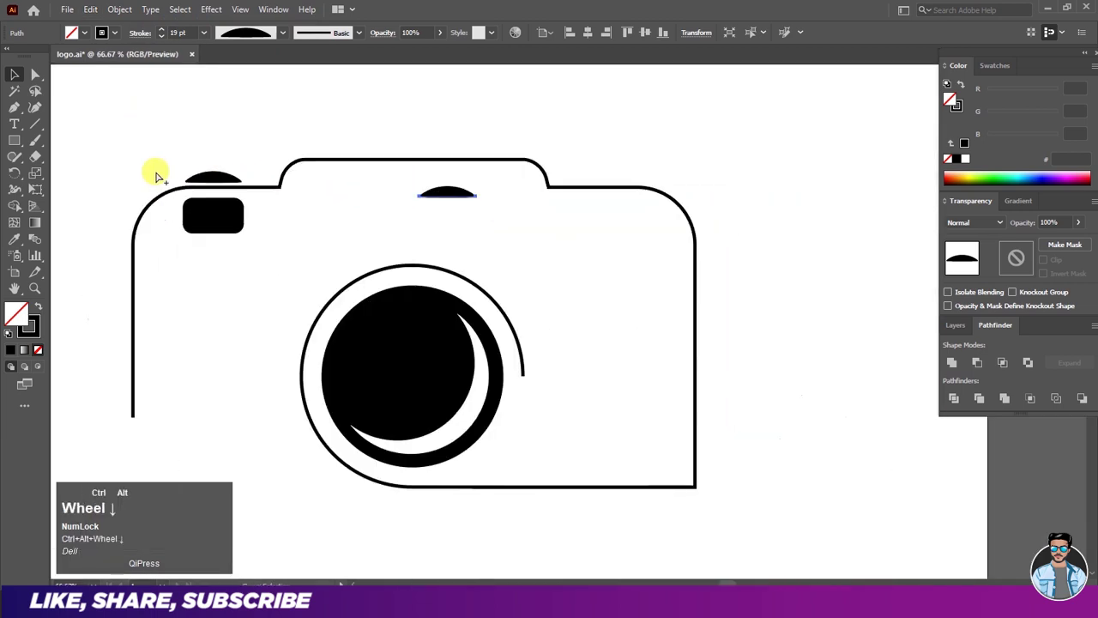
pyautogui.scroll(1, 458, 161)
pyautogui.scroll(1, 459, 161)
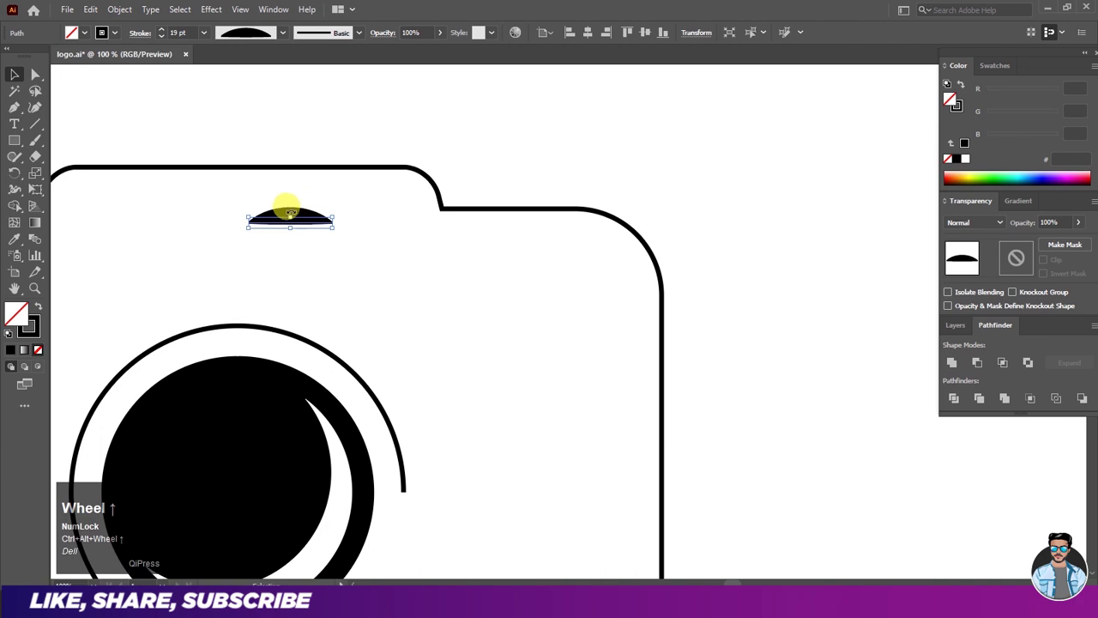
pyautogui.moveTo(290, 213); pyautogui.dragTo(529, 189)
pyautogui.click(657, 167)
pyautogui.scroll(-2, 652, 168)
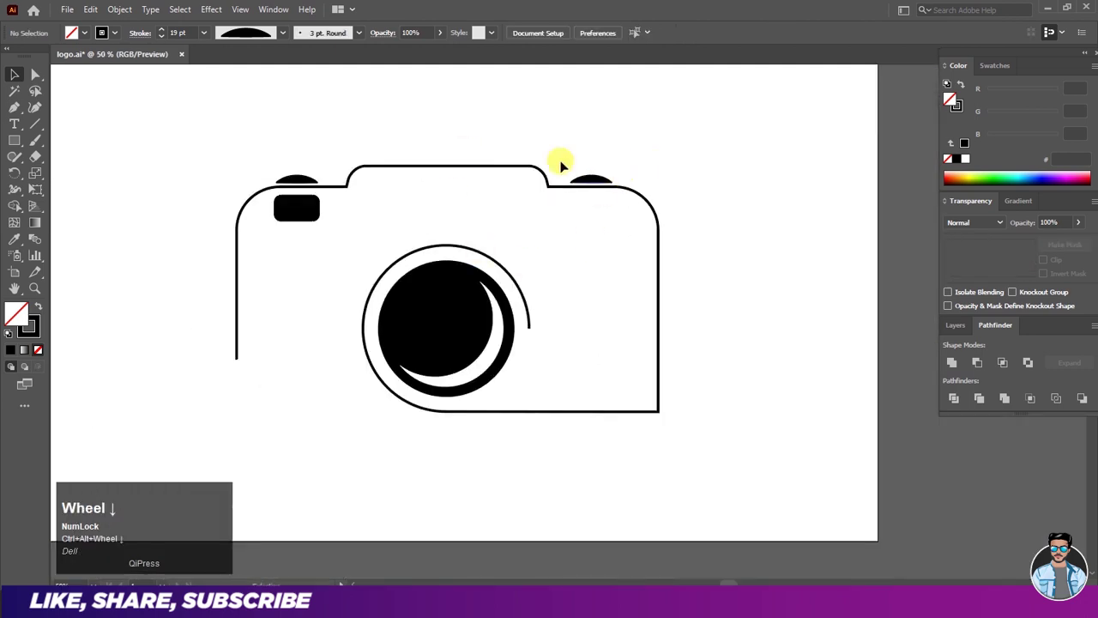
# Draw a straight horizontal line with the Pen tool just inside the camera's raised top, spanning its flat edge
pyautogui.scroll(1, 532, 163)
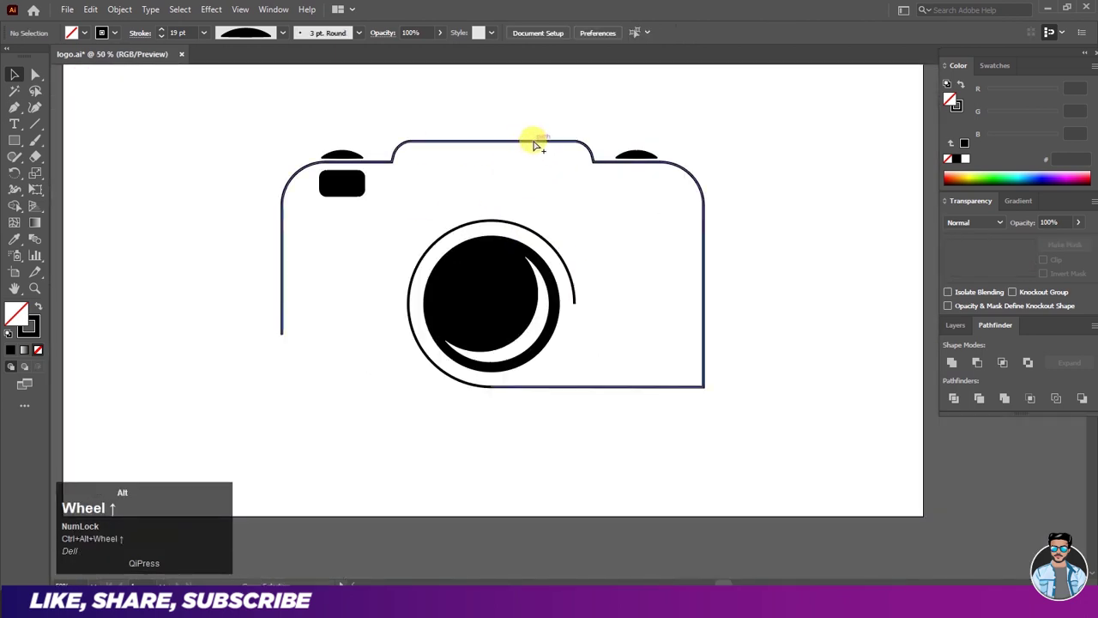
pyautogui.scroll(2, 534, 144)
pyautogui.moveTo(12, 109); pyautogui.dragTo(59, 114)
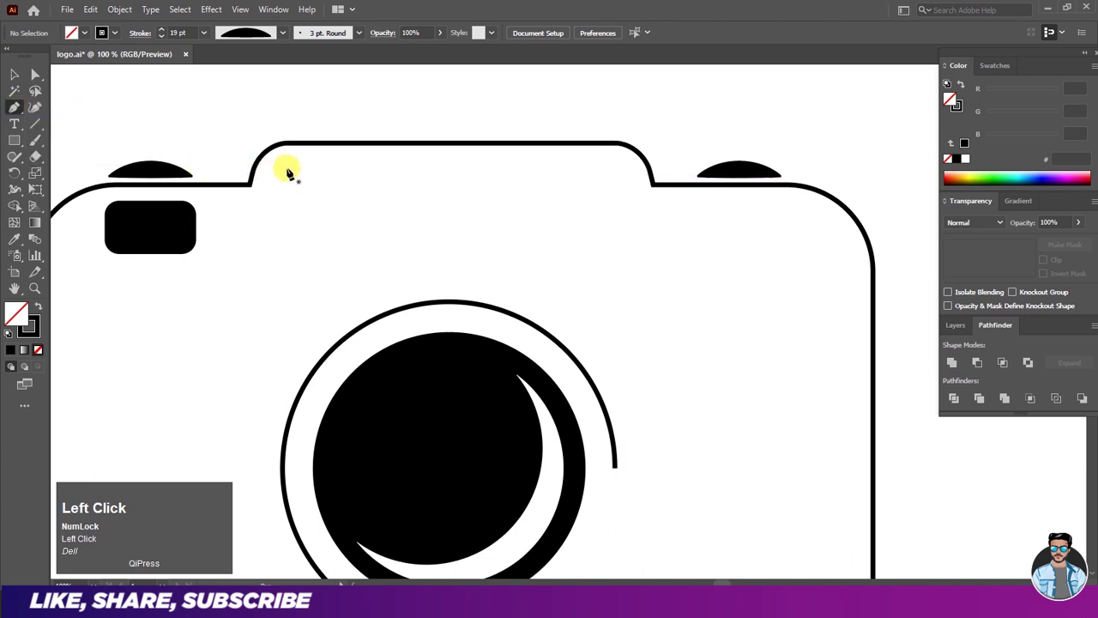
pyautogui.click(287, 167)
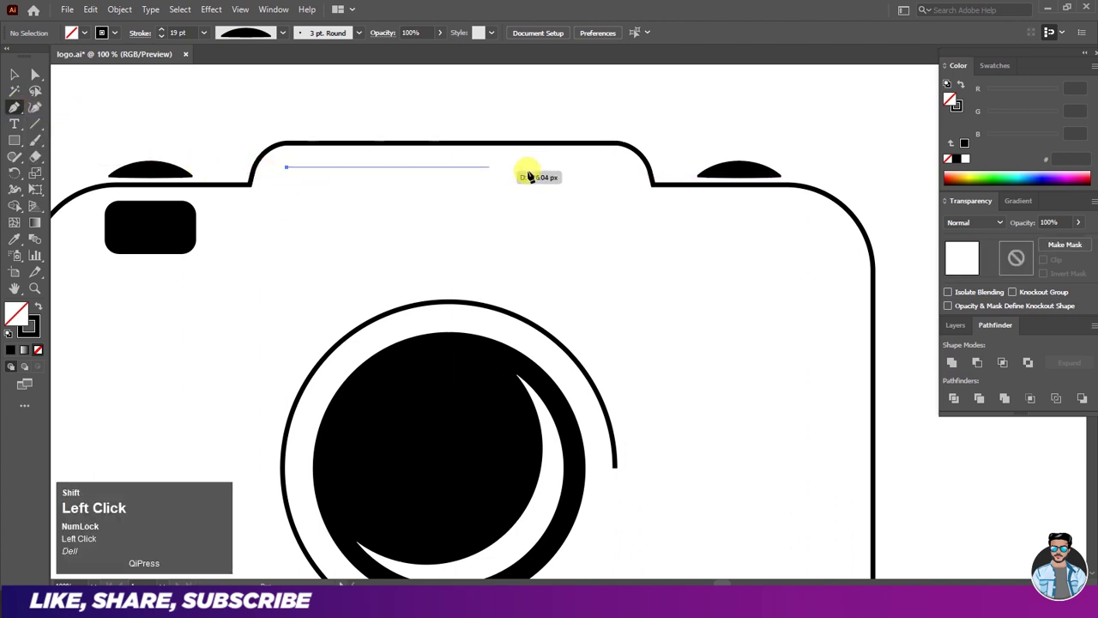
pyautogui.click(607, 170)
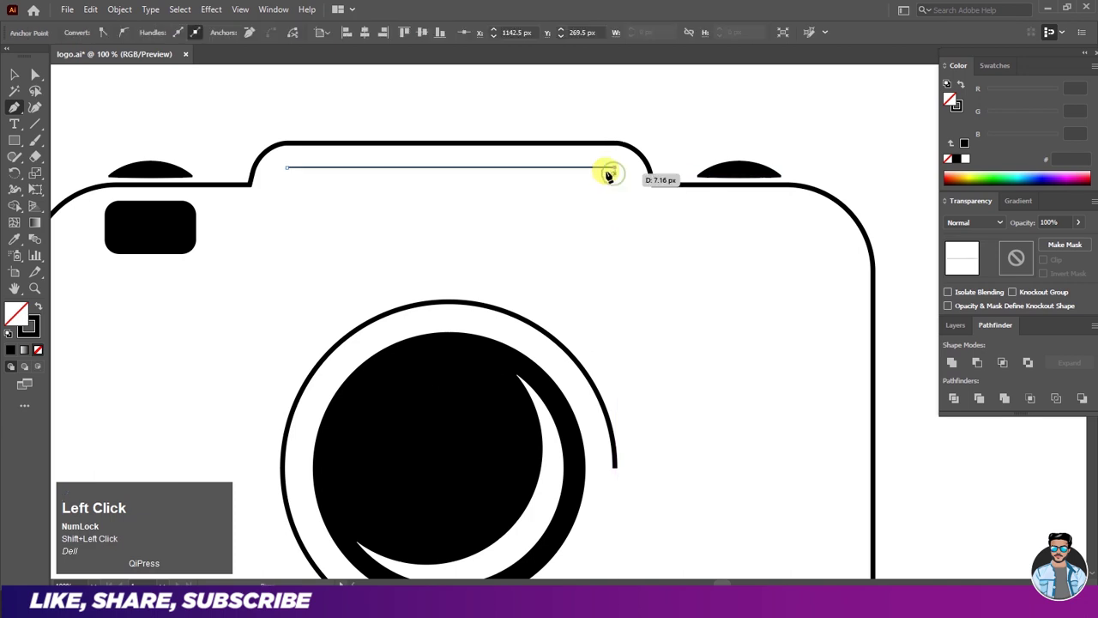
pyautogui.press('Escape')
pyautogui.press('v')
pyautogui.click(547, 264)
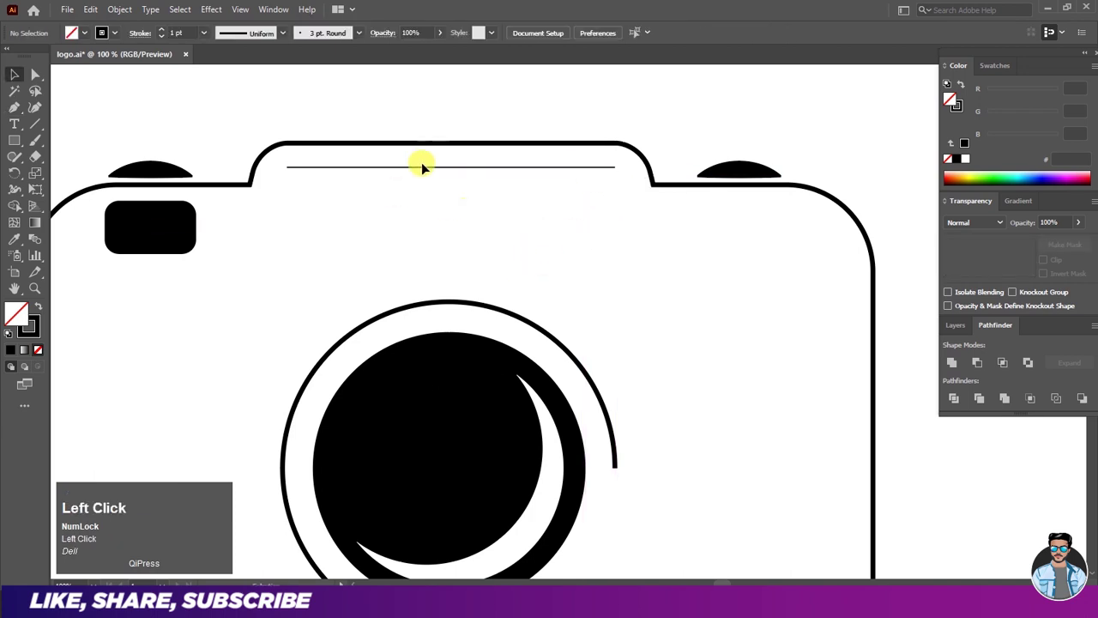
# Give the line inside the raised top a 5 pt stroke and the width profile that tapers at both ends
pyautogui.click(426, 169)
pyautogui.scroll(2, 437, 162)
pyautogui.moveTo(417, 160); pyautogui.dragTo(442, 200)
pyautogui.click(161, 29)
pyautogui.click(160, 29)
pyautogui.click(160, 29)
pyautogui.click(160, 30)
pyautogui.click(230, 33)
pyautogui.click(231, 77)
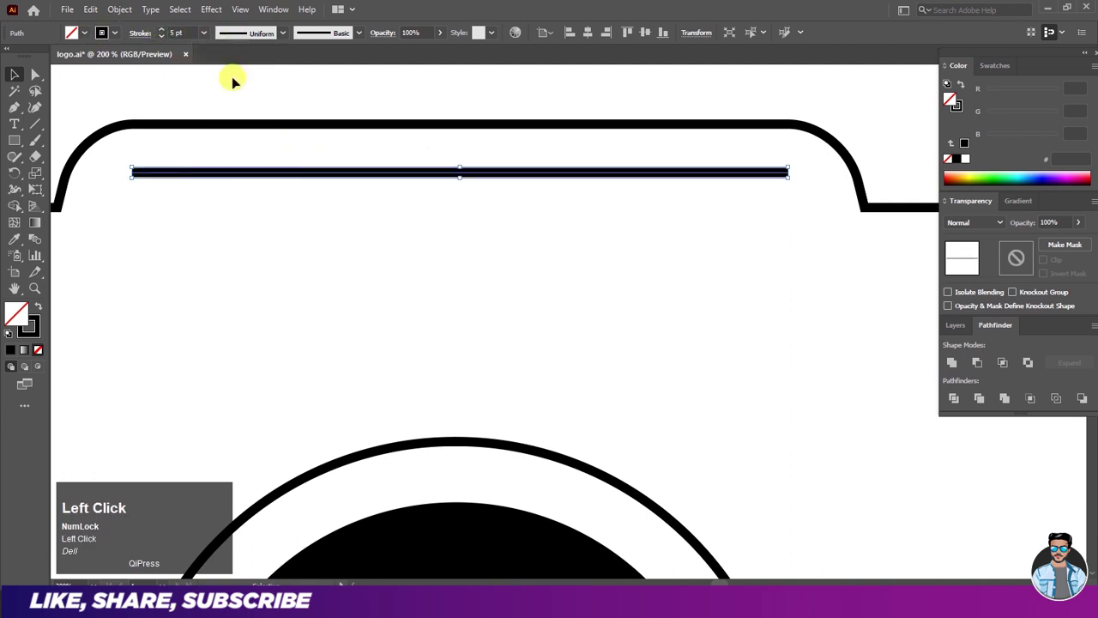
pyautogui.click(333, 107)
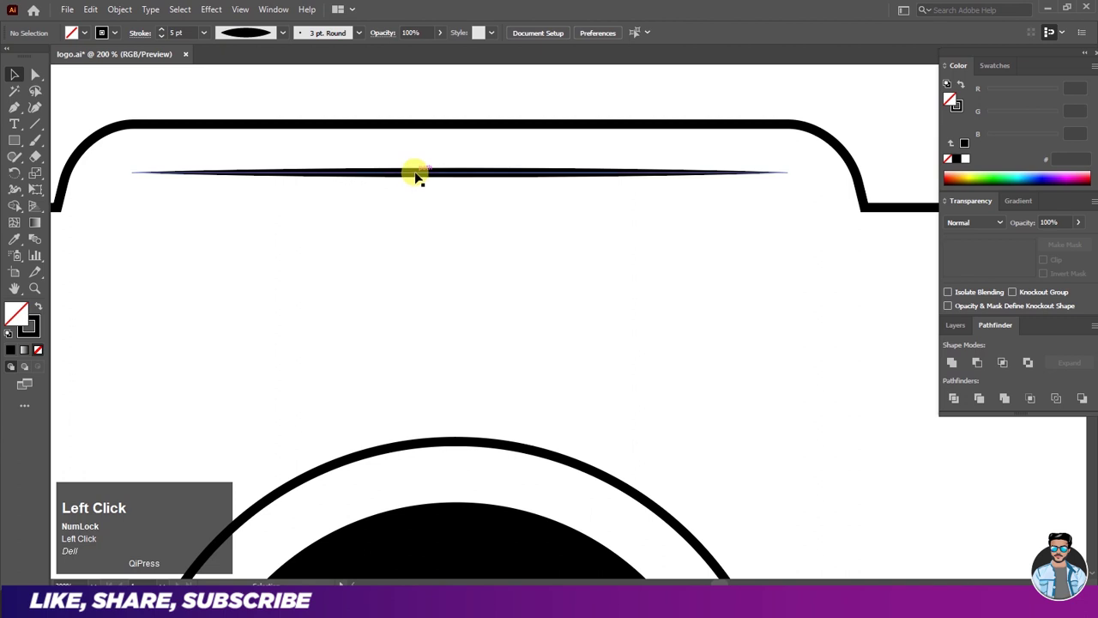
# Copy the tapered line inside the camera's raised top and paste the duplicate in front
pyautogui.click(417, 174)
pyautogui.click(91, 10)
pyautogui.click(111, 76)
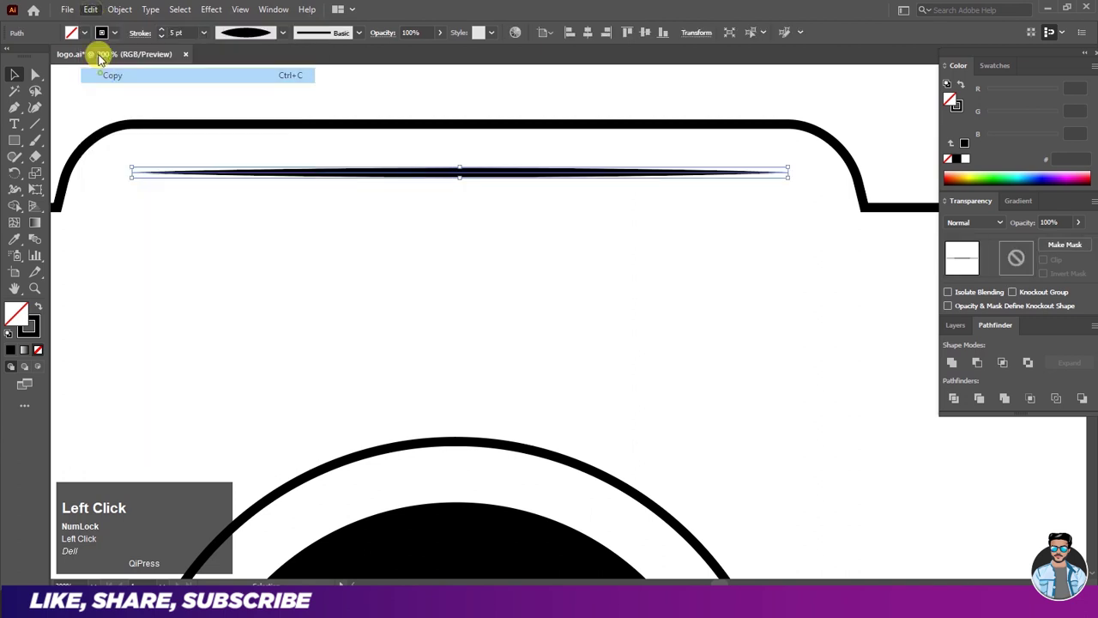
pyautogui.click(89, 10)
pyautogui.click(104, 105)
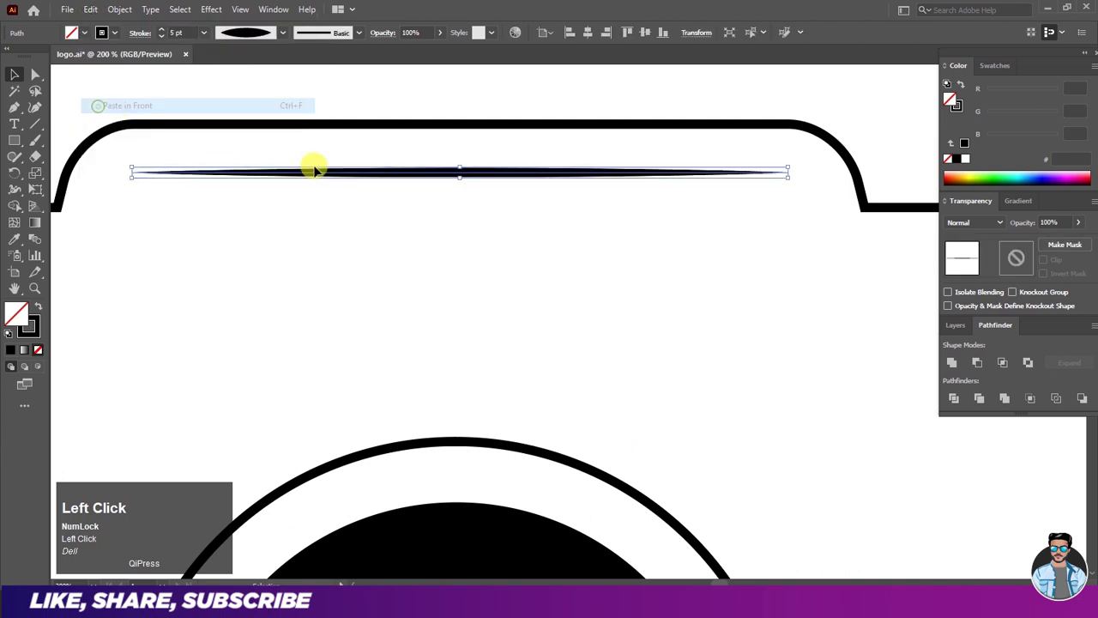
# Move the duplicated tapered line just below the original, shorten it, and centre it under the longer line
pyautogui.moveTo(472, 176); pyautogui.dragTo(473, 191)
pyautogui.moveTo(790, 190); pyautogui.dragTo(696, 191)
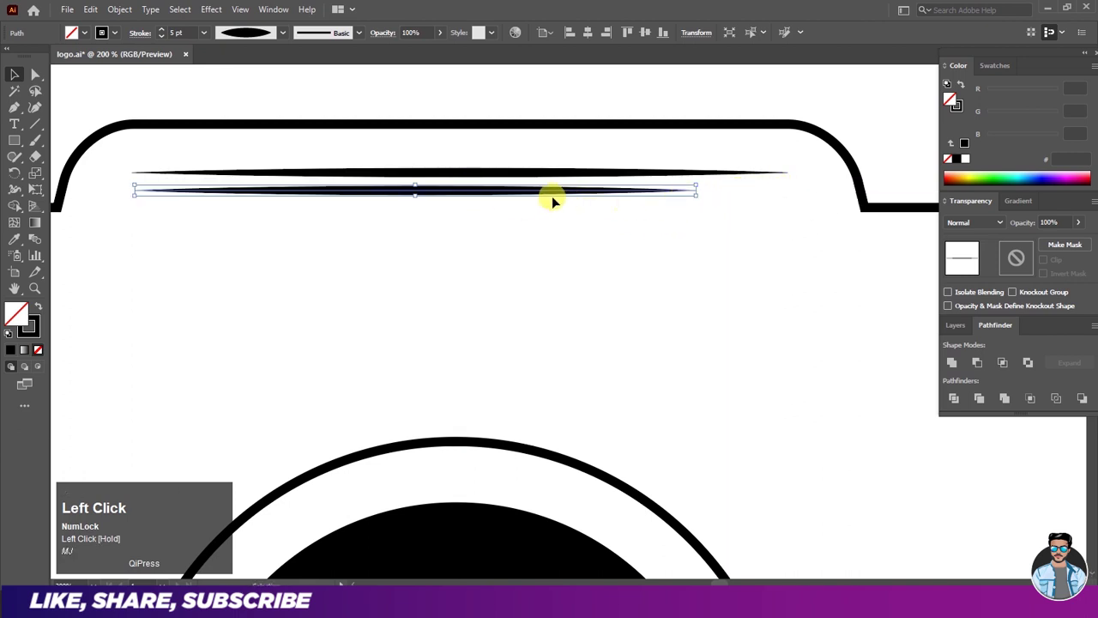
pyautogui.moveTo(527, 197); pyautogui.dragTo(561, 204)
pyautogui.click(549, 232)
pyautogui.scroll(-4, 554, 142)
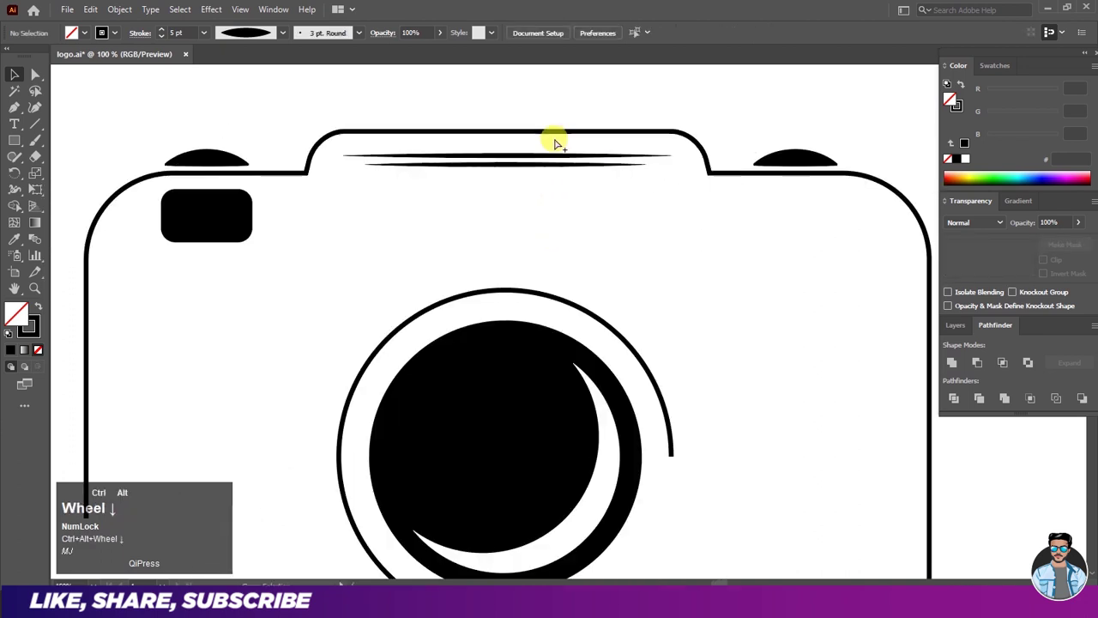
# Shift both tapered lines slightly up toward the raised top's outline, leaving a little more space between them
pyautogui.scroll(3, 506, 155)
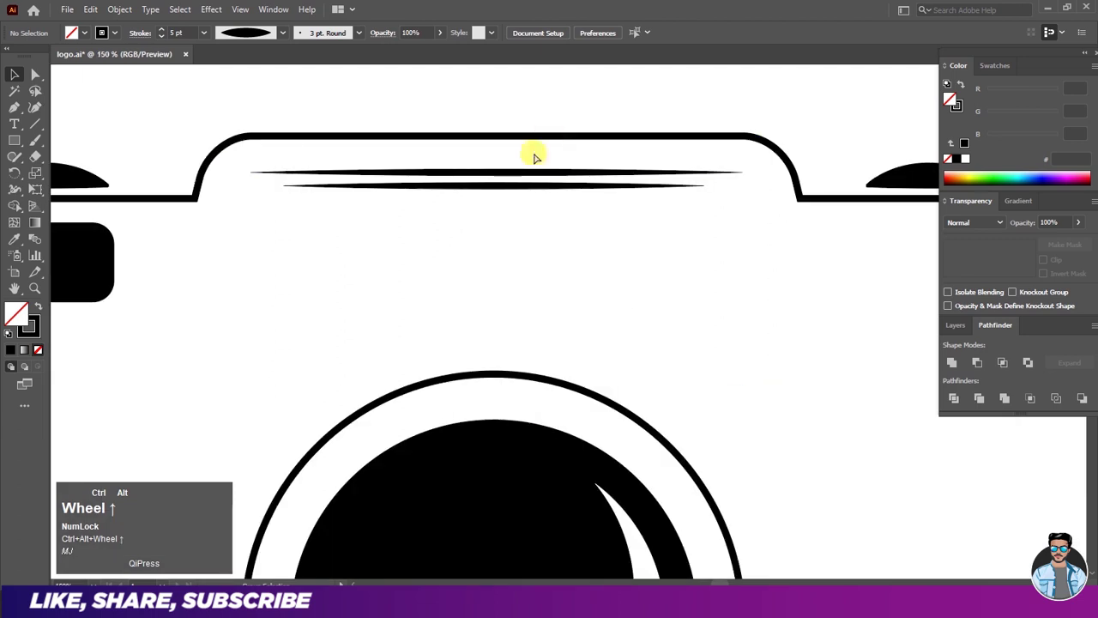
pyautogui.click(512, 179)
pyautogui.scroll(2, 513, 179)
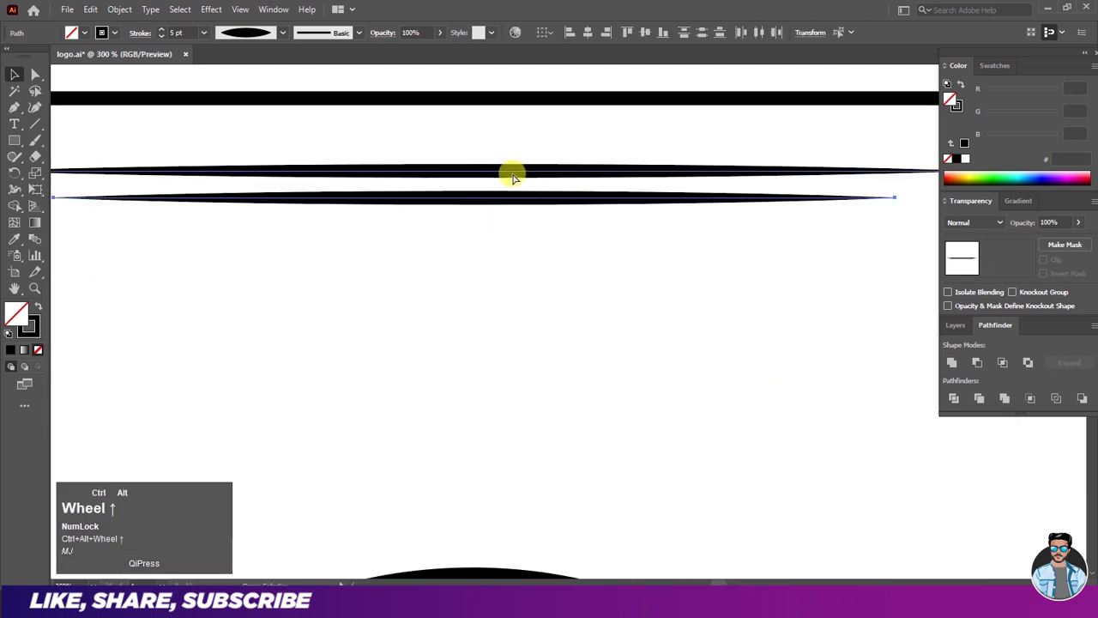
pyautogui.moveTo(510, 178)
pyautogui.mouseDown()
pyautogui.moveTo(510, 147)
pyautogui.moveTo(507, 181)
pyautogui.mouseUp()
pyautogui.click(518, 200)
pyautogui.click(521, 221)
pyautogui.scroll(-2, 536, 161)
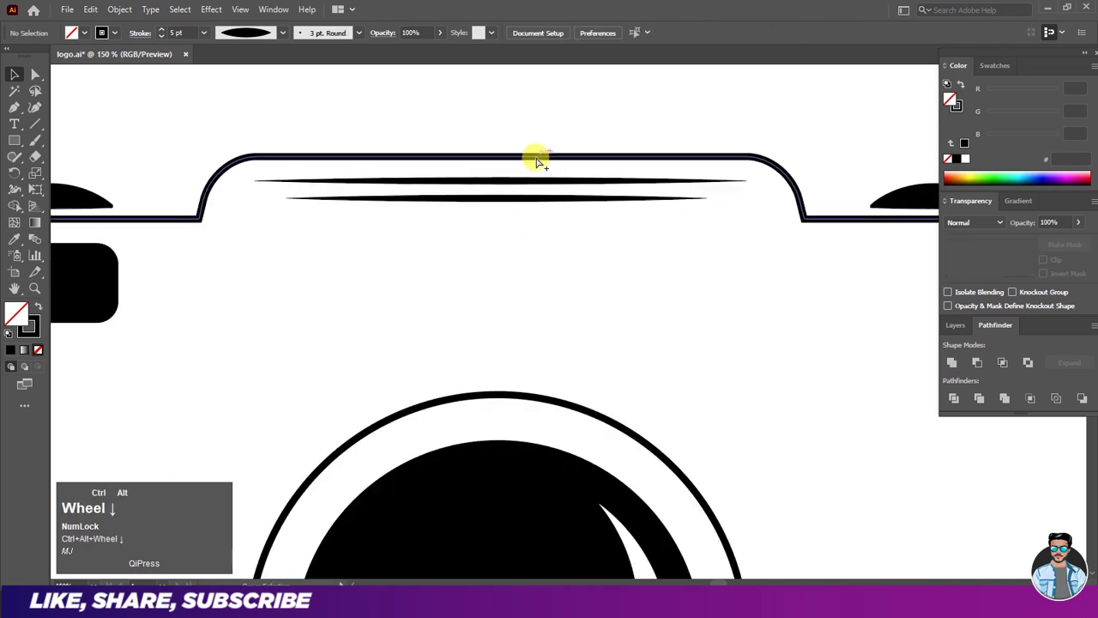
pyautogui.scroll(-2, 536, 162)
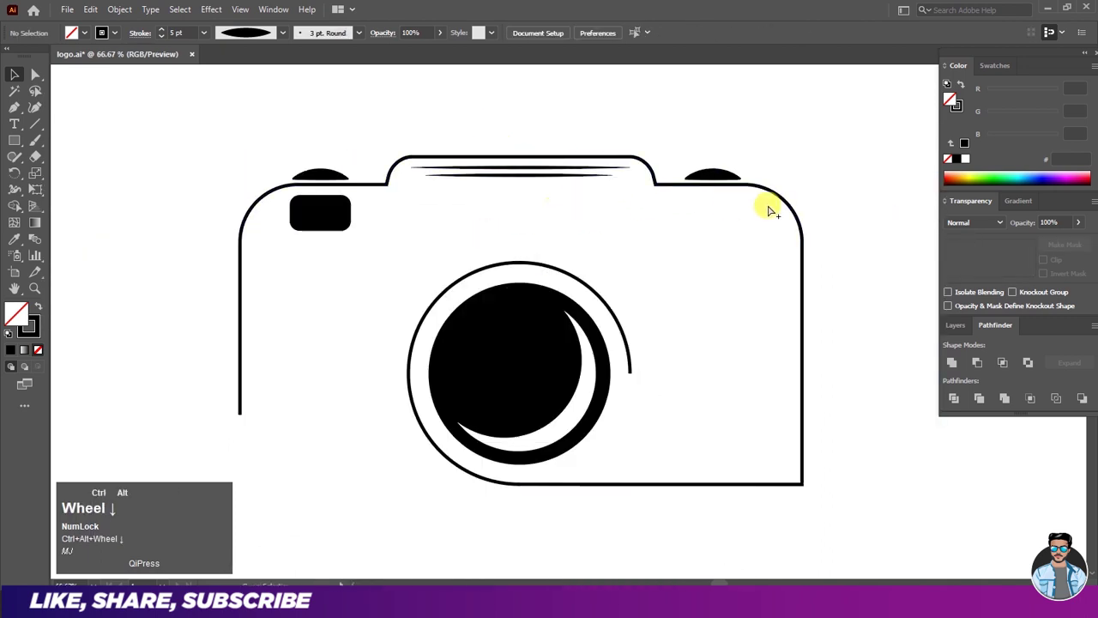
# Draw a 40 px circle with black fill and no stroke on the camera body below the right shoulder button
pyautogui.scroll(1, 794, 209)
pyautogui.moveTo(13, 139); pyautogui.dragTo(49, 176)
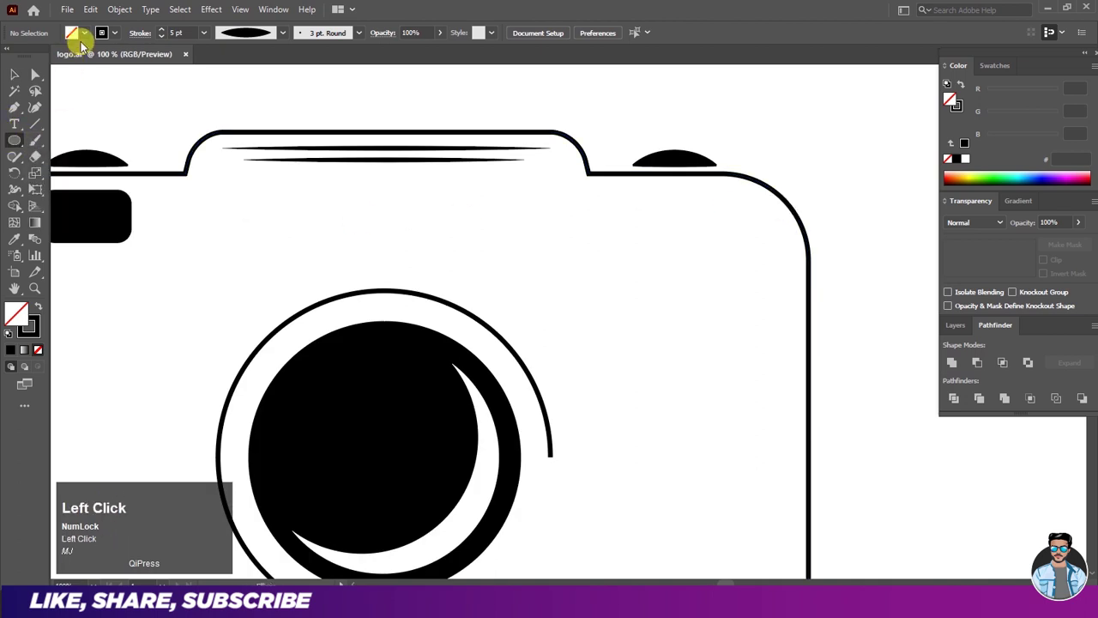
pyautogui.click(81, 34)
pyautogui.click(38, 57)
pyautogui.click(114, 35)
pyautogui.click(8, 55)
pyautogui.moveTo(696, 215); pyautogui.dragTo(711, 194)
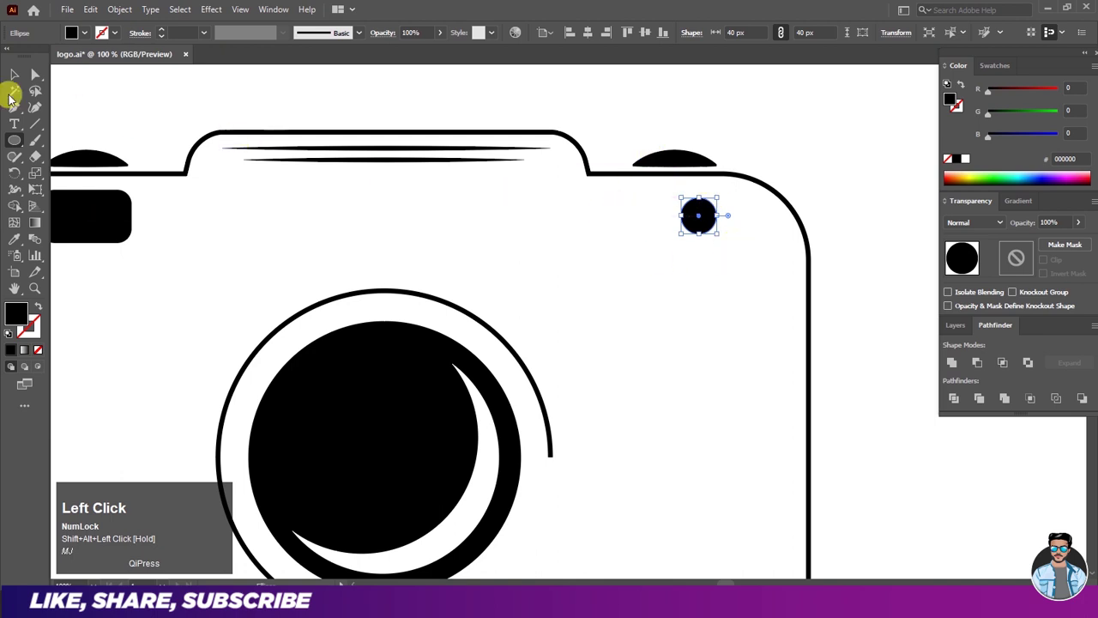
# Move the small black circle slightly up, closer to the camera body's top edge
pyautogui.click(14, 75)
pyautogui.scroll(1, 777, 211)
pyautogui.click(622, 227)
pyautogui.moveTo(621, 227); pyautogui.dragTo(618, 215)
pyautogui.scroll(-3, 644, 217)
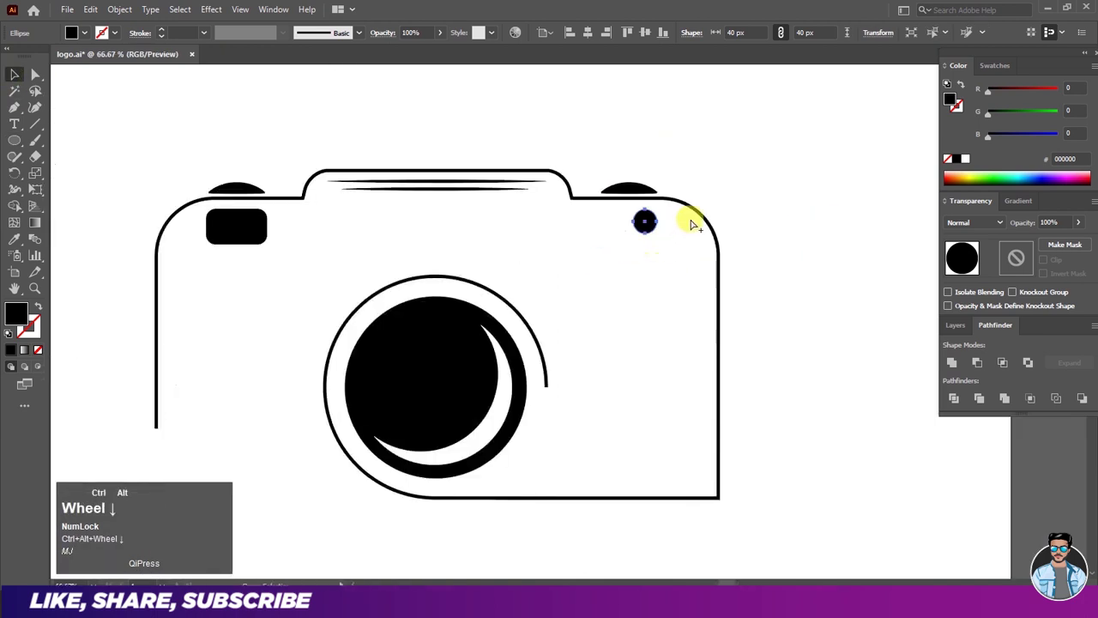
pyautogui.scroll(-1, 703, 215)
pyautogui.click(727, 197)
pyautogui.scroll(-1, 734, 190)
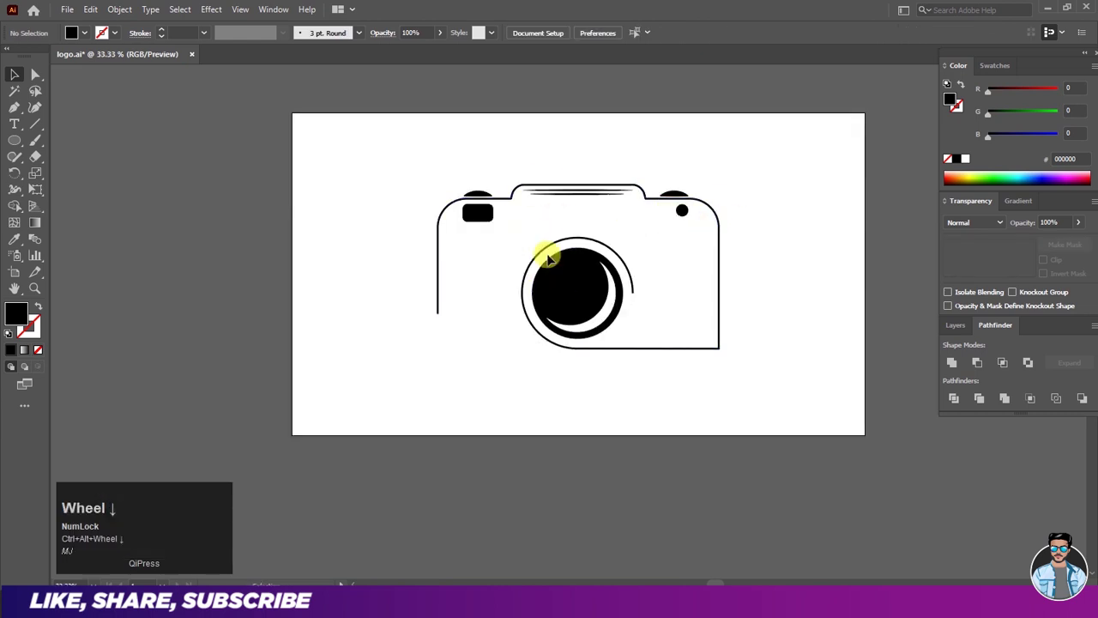
# Add a point text object just below the camera's bottom edge and set its tracking to 0
pyautogui.scroll(2, 574, 347)
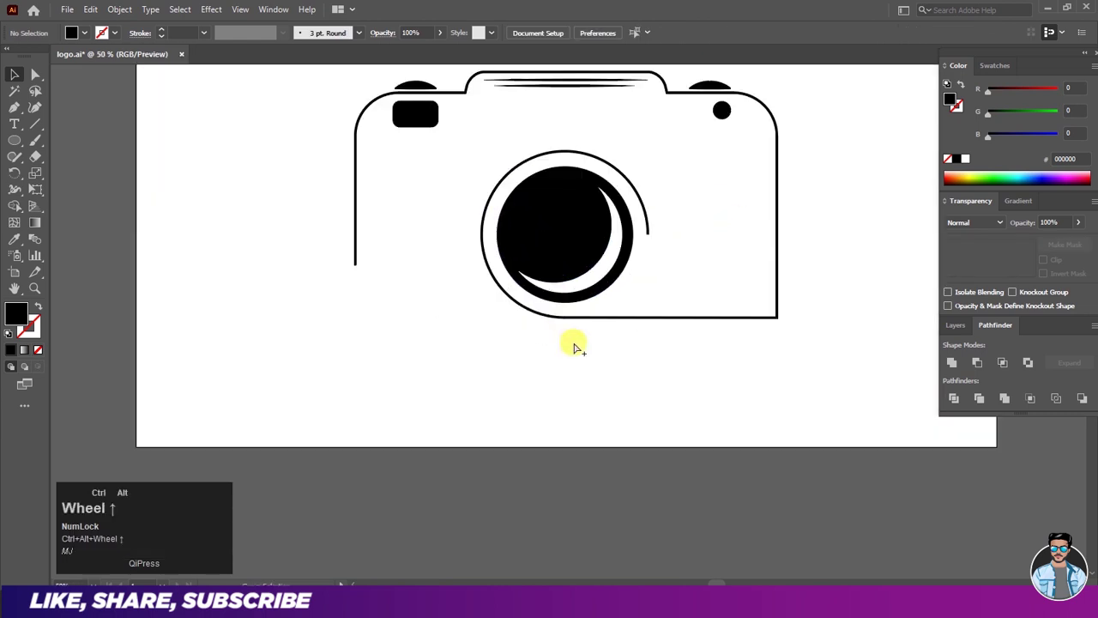
pyautogui.click(15, 125)
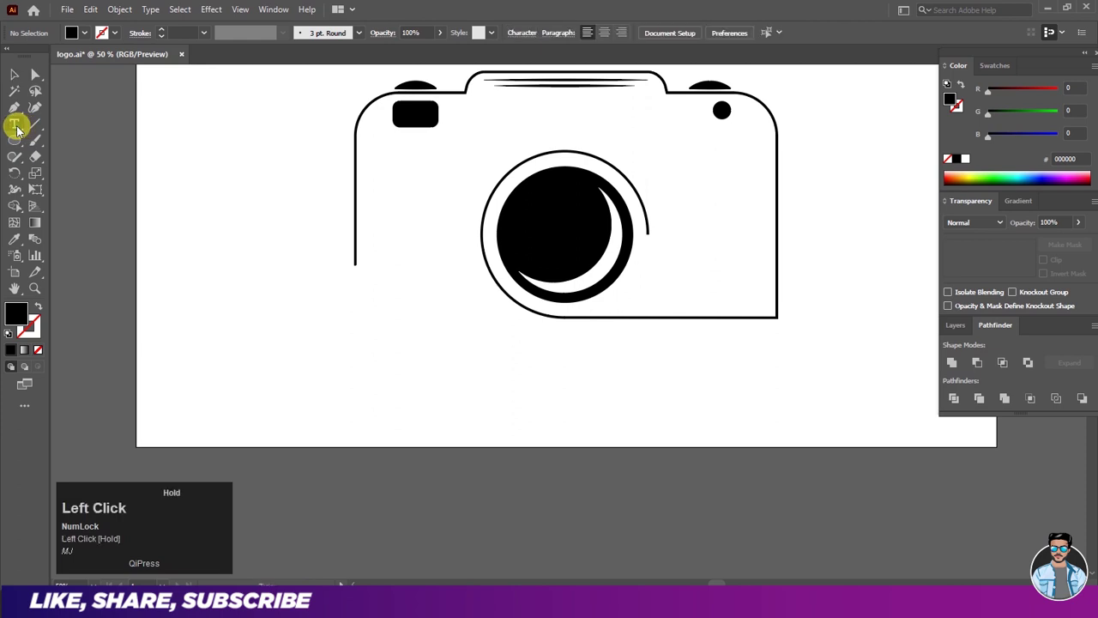
pyautogui.click(486, 352)
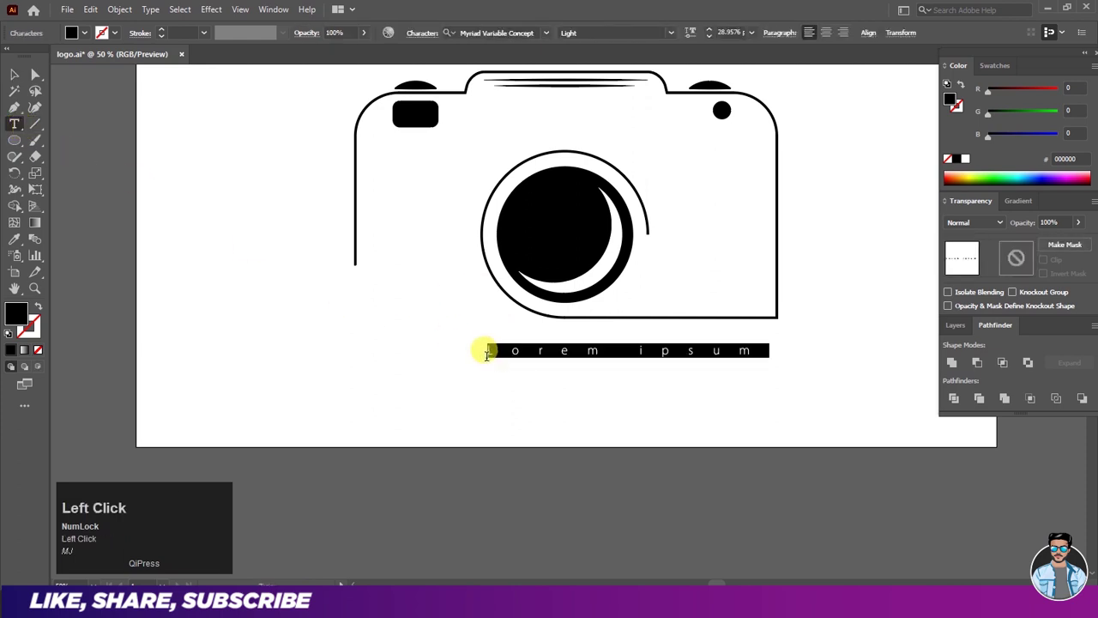
pyautogui.click(421, 35)
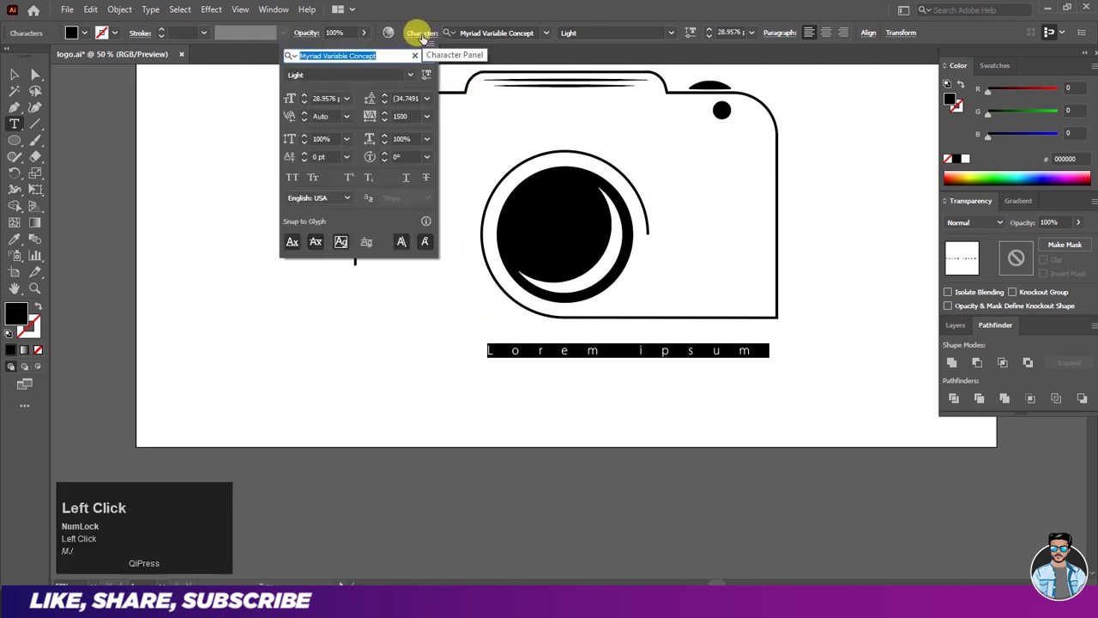
pyautogui.click(405, 116)
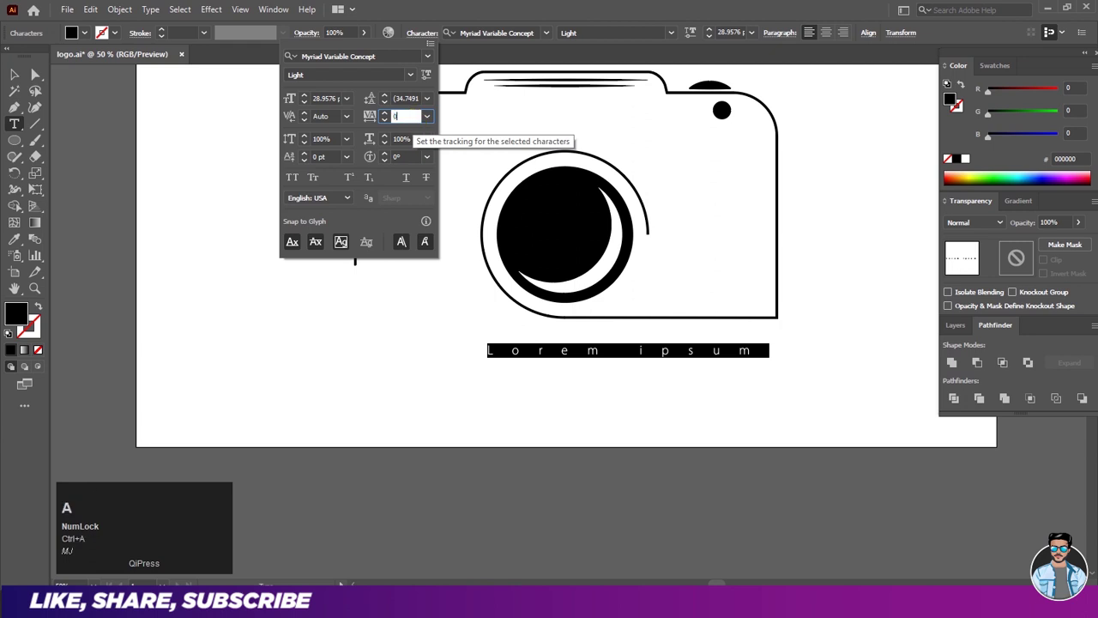
pyautogui.write('0')
pyautogui.press('Return')
pyautogui.click(435, 215)
# Replace the placeholder text below the camera with "Graphic Station"
pyautogui.click(509, 350)
pyautogui.hotkey('ctrl', 'a')
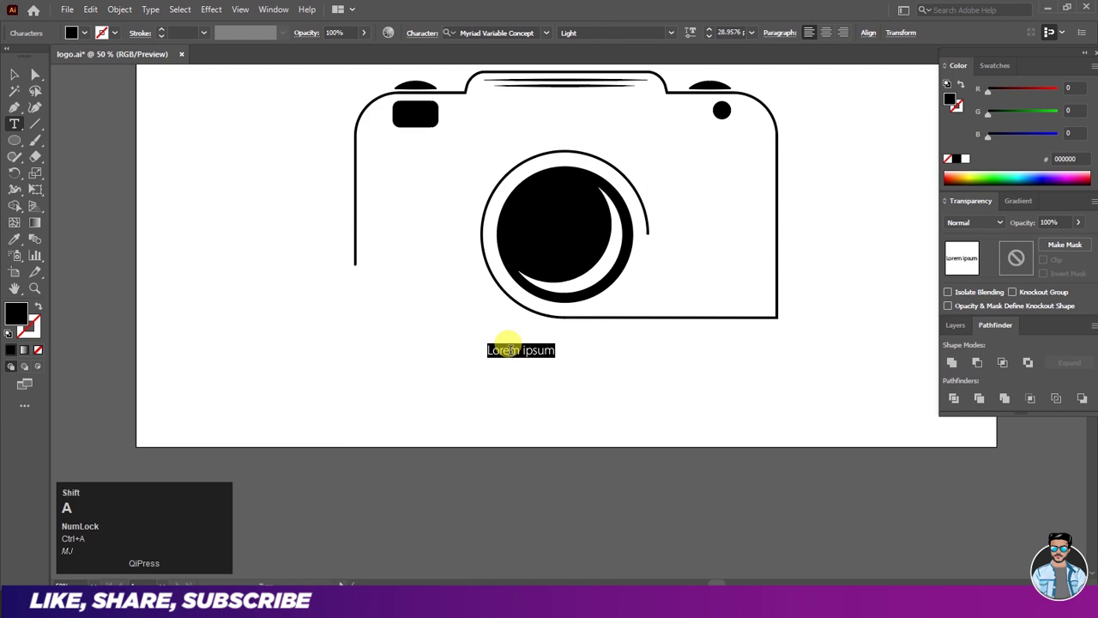
pyautogui.write('Graphic Station')
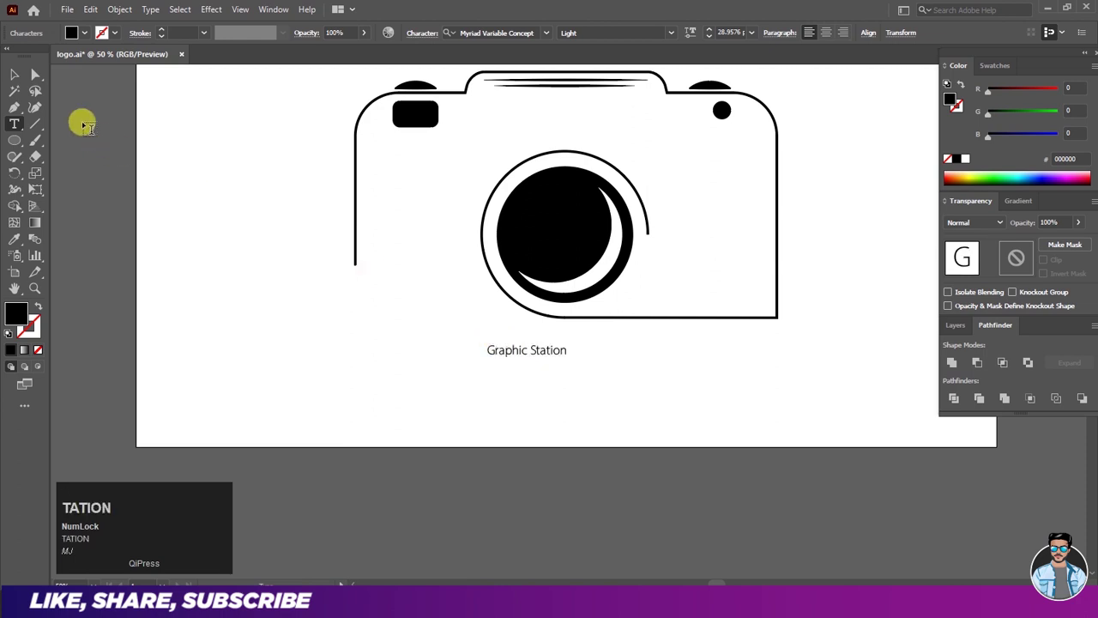
# Scale the "Graphic Station" text proportionally to about 110 pt and position it centred beneath the camera
pyautogui.click(12, 75)
pyautogui.moveTo(567, 343); pyautogui.dragTo(790, 304)
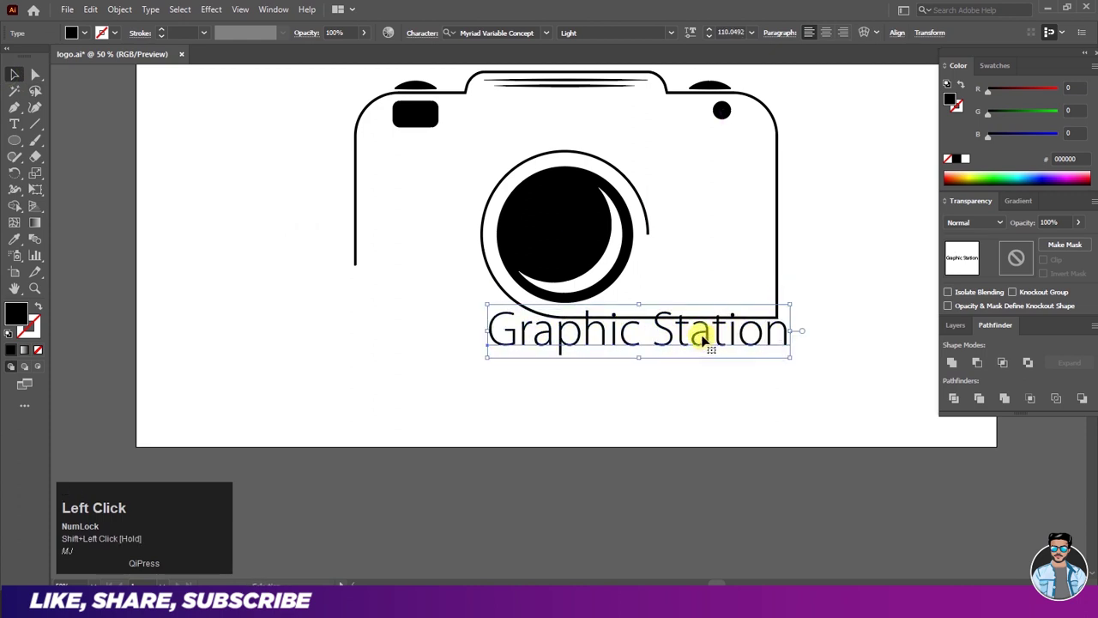
pyautogui.moveTo(695, 335); pyautogui.dragTo(650, 354)
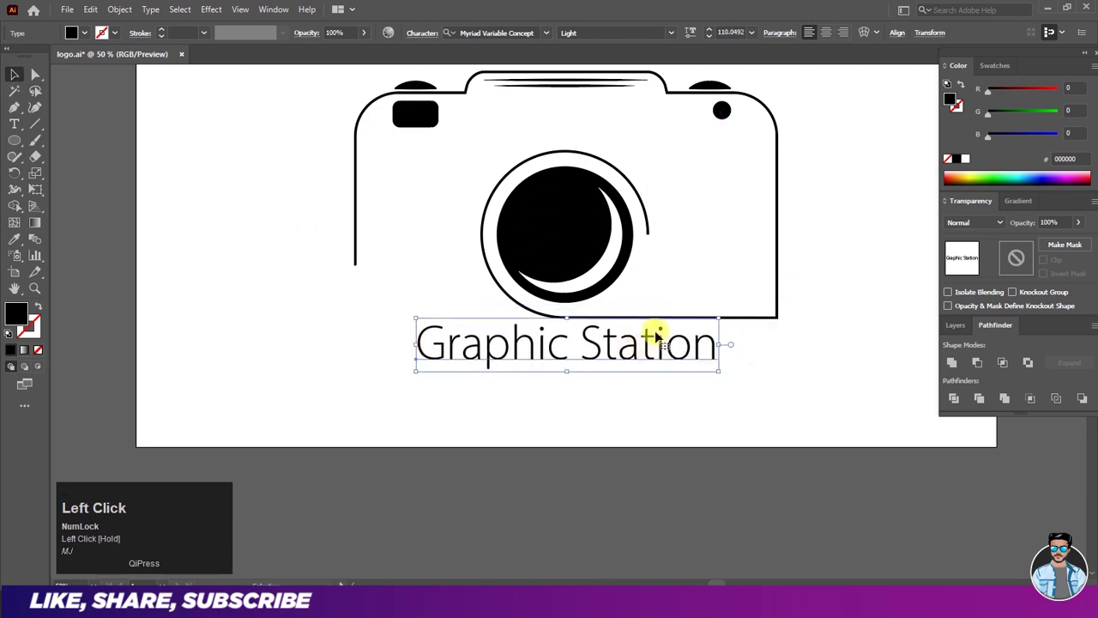
# Change the "Graphic Station" text's font to Jelytta and enlarge it to about 128 pt
pyautogui.click(546, 34)
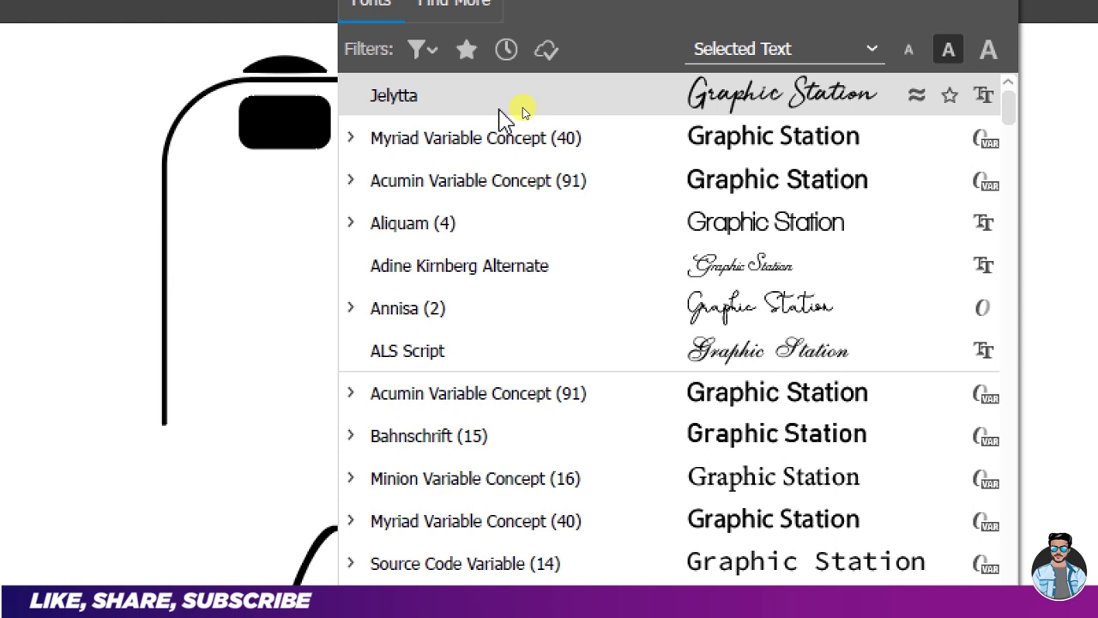
pyautogui.click(506, 112)
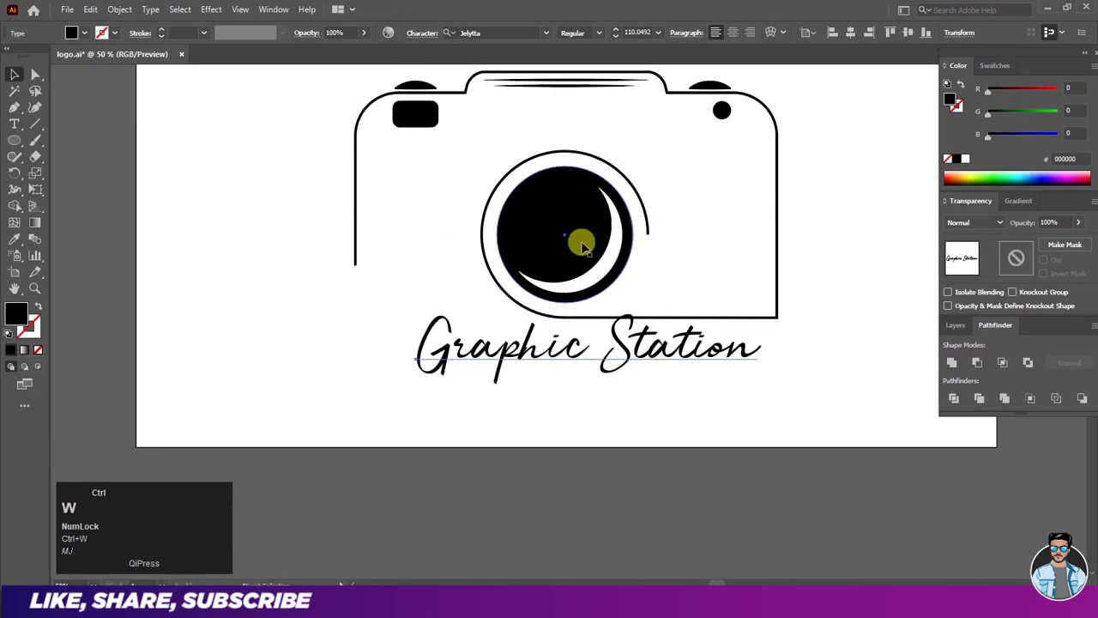
pyautogui.moveTo(624, 353); pyautogui.dragTo(583, 353)
pyautogui.moveTo(721, 311); pyautogui.dragTo(775, 268)
# Position the script text across the camera's bottom edge and align it horizontally to the artboard's centre
pyautogui.moveTo(681, 343); pyautogui.dragTo(663, 347)
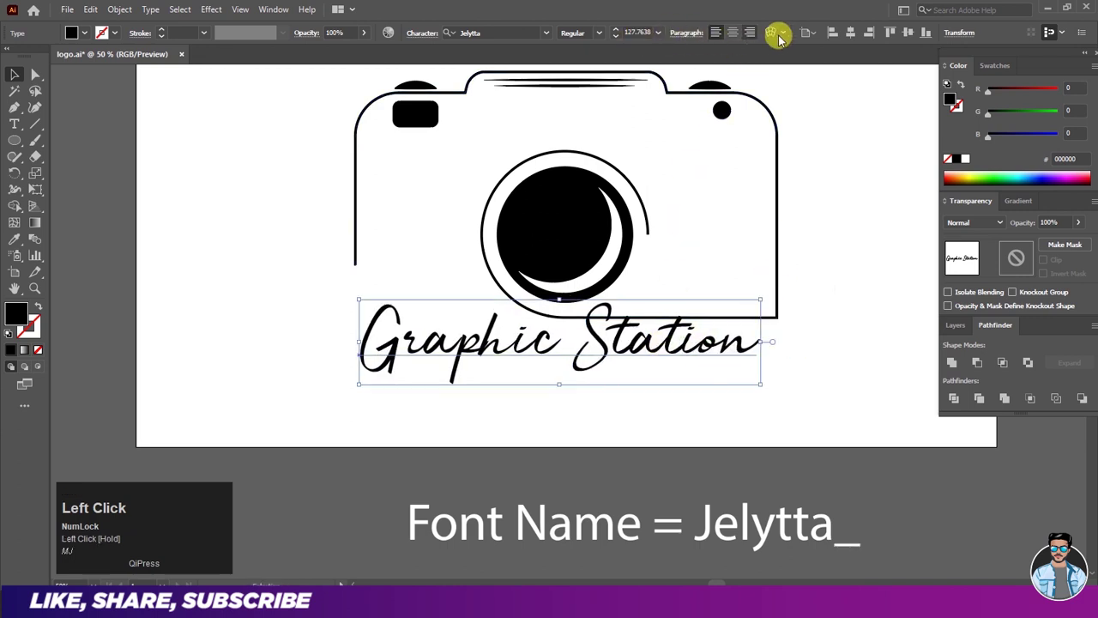
pyautogui.click(852, 34)
pyautogui.click(712, 380)
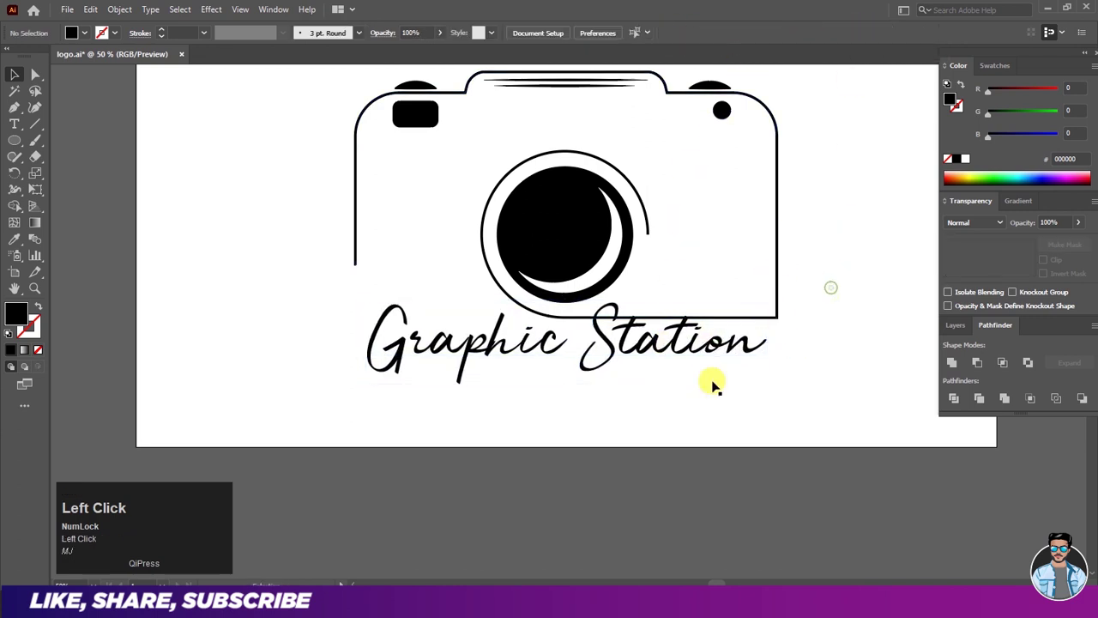
# Expand the "Graphic Station" text into vector shapes
pyautogui.click(611, 348)
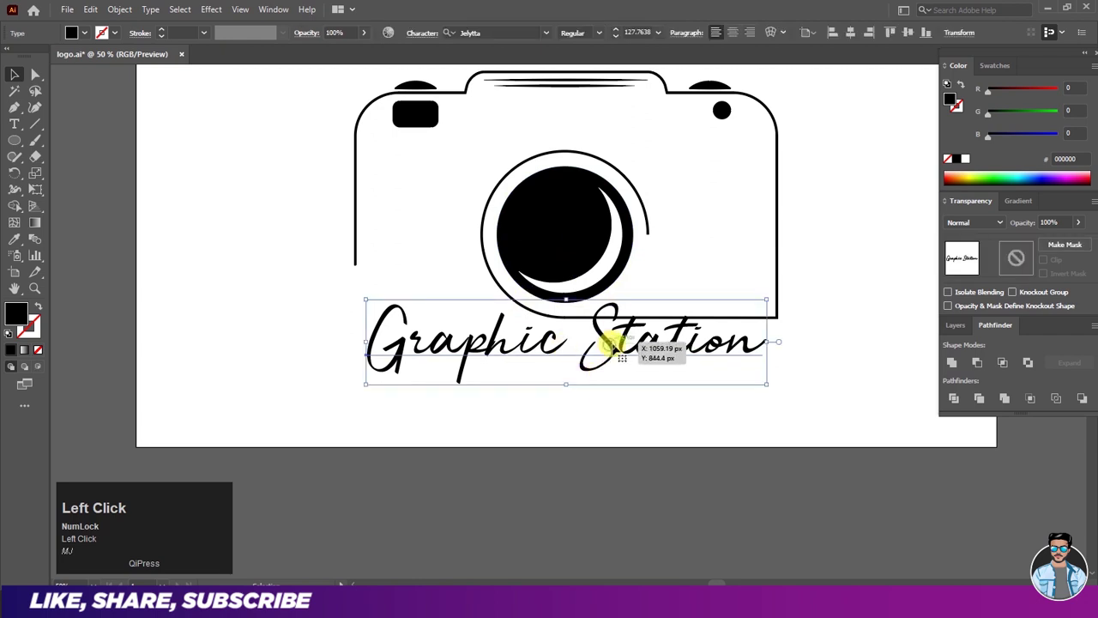
pyautogui.click(114, 11)
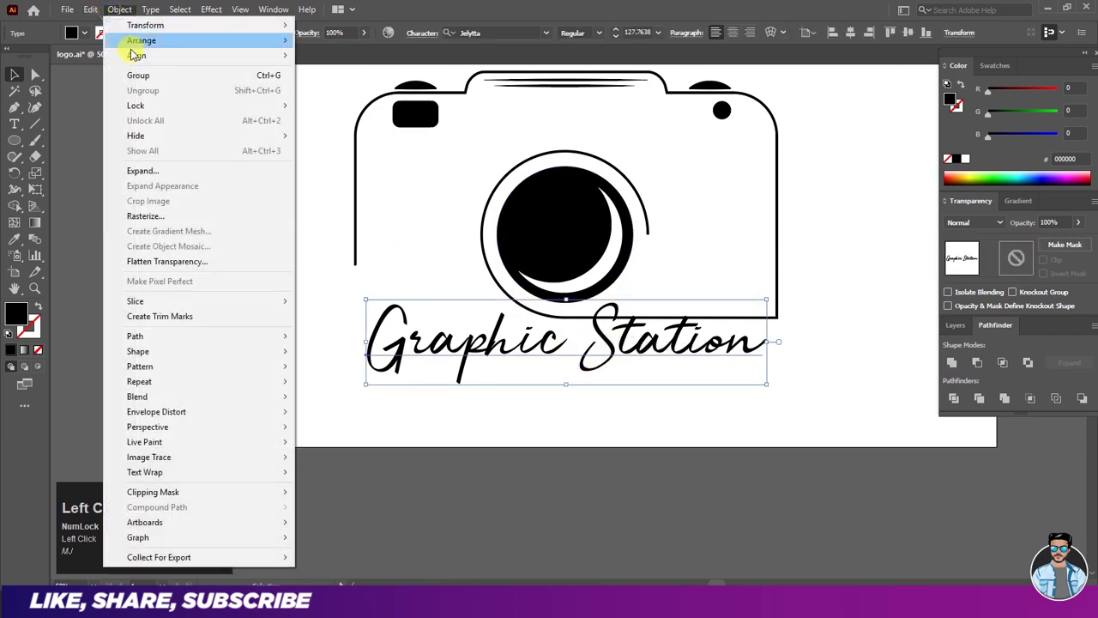
pyautogui.click(172, 176)
pyautogui.click(502, 345)
pyautogui.click(600, 421)
# Ungroup the expanded lettering into separate letter shapes
pyautogui.scroll(3, 625, 319)
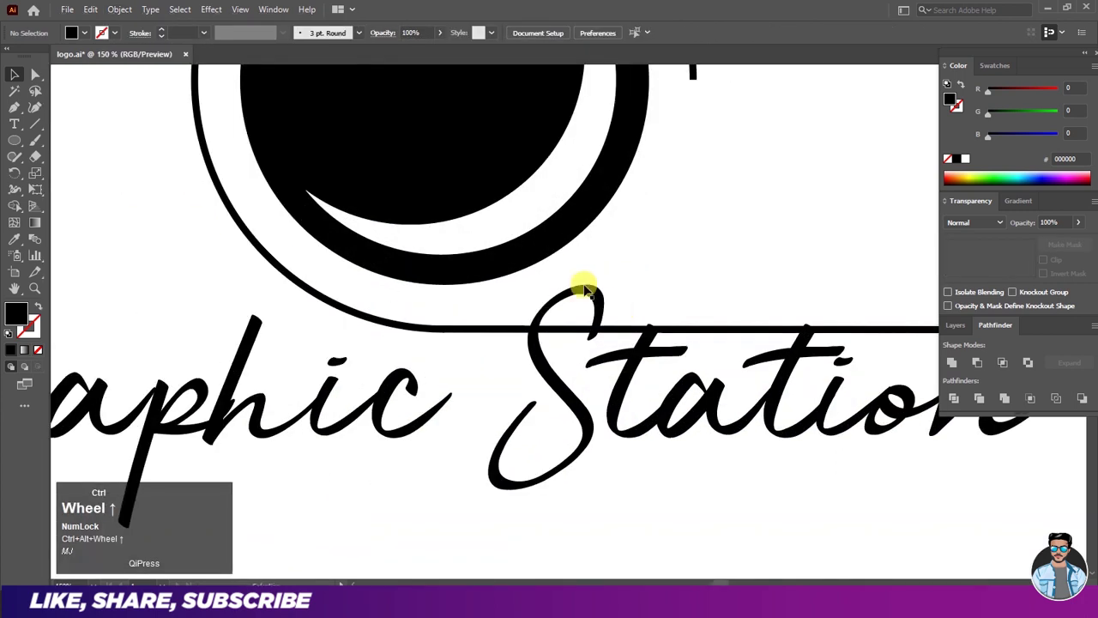
pyautogui.click(590, 298)
pyautogui.rightClick(590, 298)
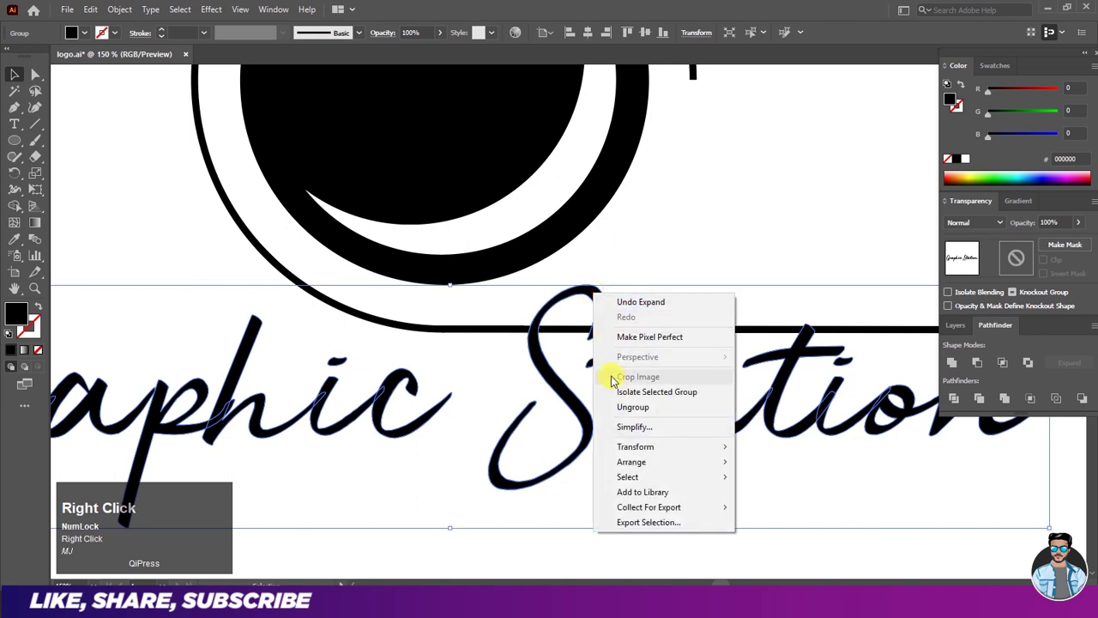
pyautogui.click(614, 408)
pyautogui.click(637, 245)
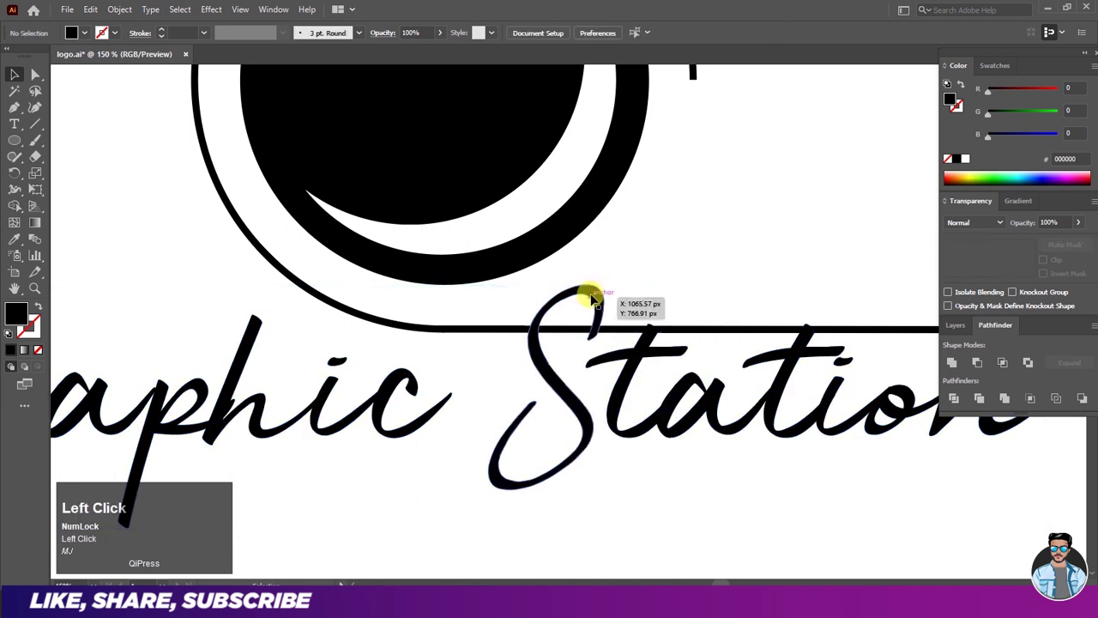
# Offset the path of the S in "Station" by 10 px with Miter joins and a miter limit of 1
pyautogui.click(590, 298)
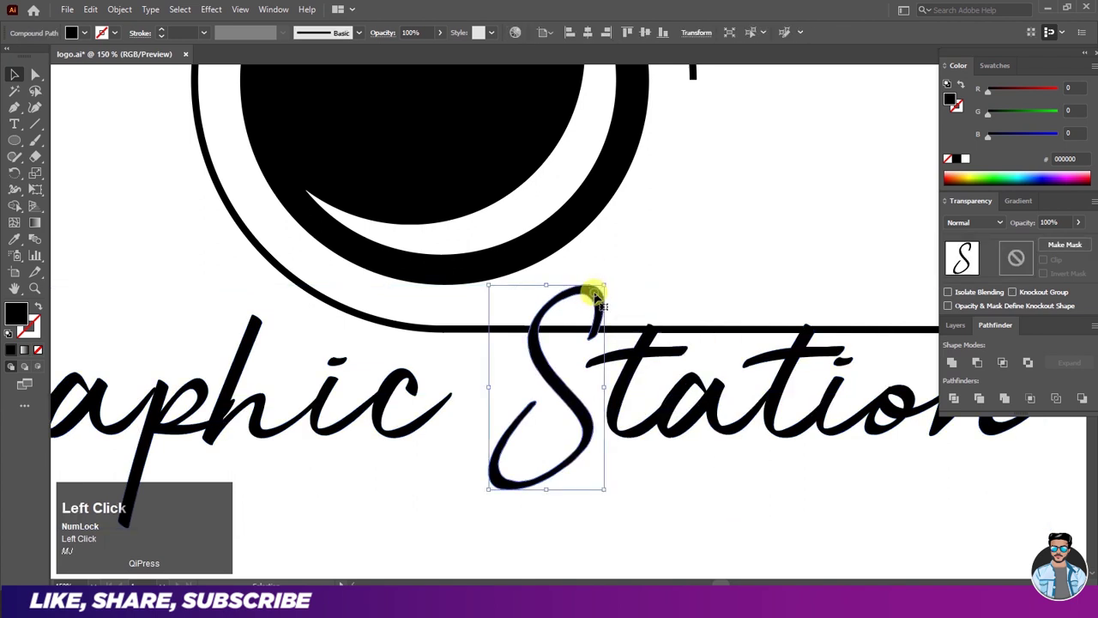
pyautogui.click(114, 14)
pyautogui.moveTo(235, 340)
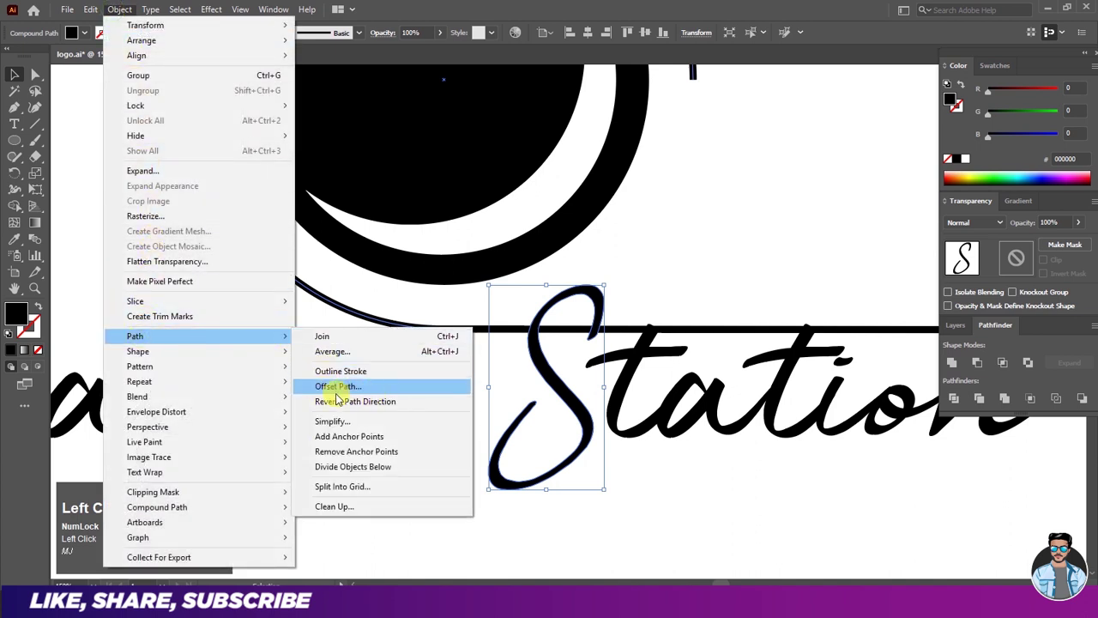
pyautogui.click(379, 388)
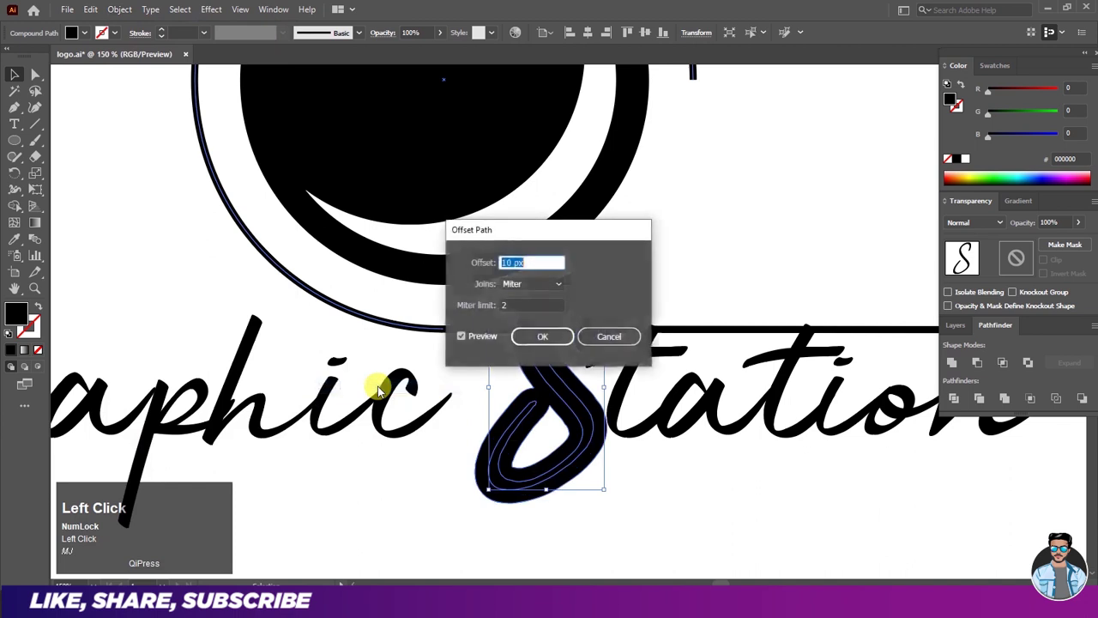
pyautogui.moveTo(558, 234); pyautogui.dragTo(790, 216)
pyautogui.click(731, 286)
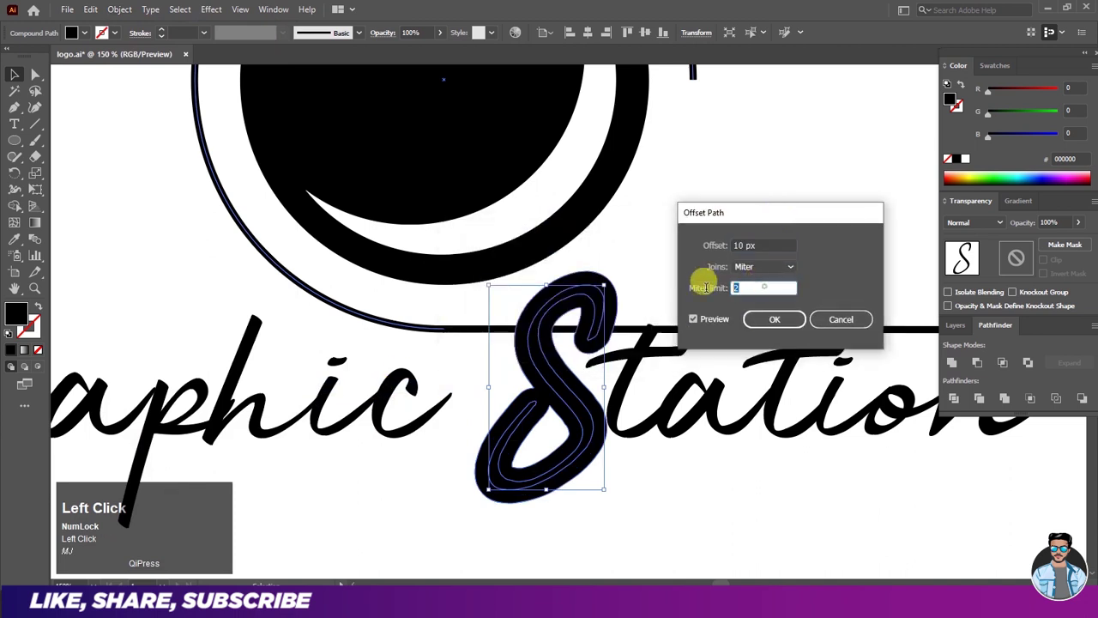
pyautogui.press('Down')
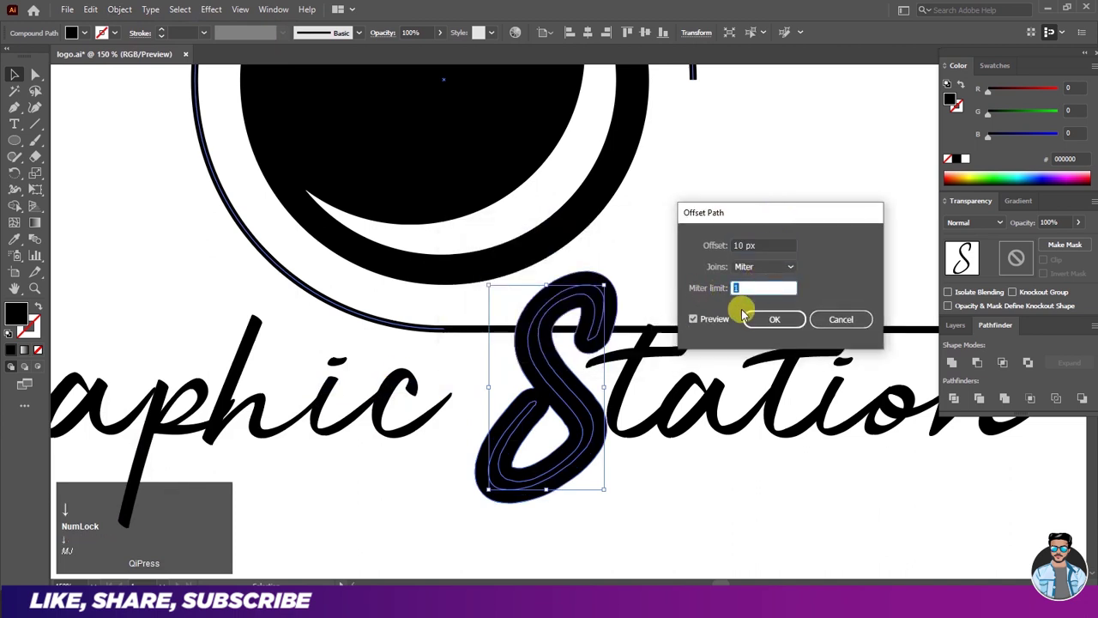
pyautogui.click(759, 320)
pyautogui.click(639, 279)
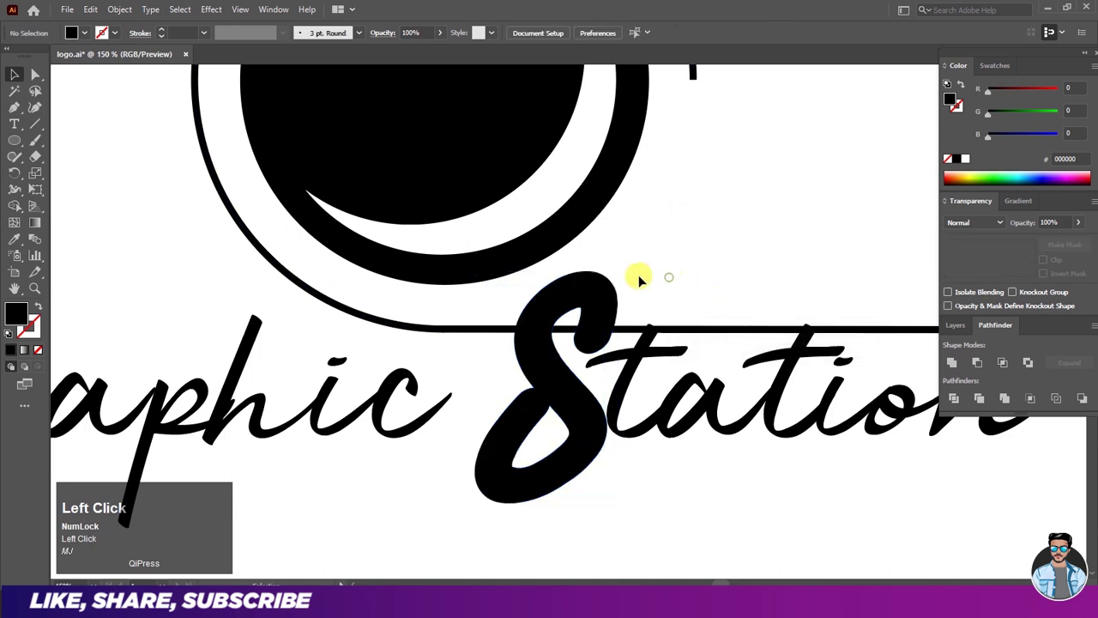
# Remove the S's offset area where it covers the camera's bottom line with the Shape Builder, cutting a gap in the line
pyautogui.click(578, 321)
pyautogui.click(491, 297)
pyautogui.moveTo(506, 306); pyautogui.dragTo(620, 392)
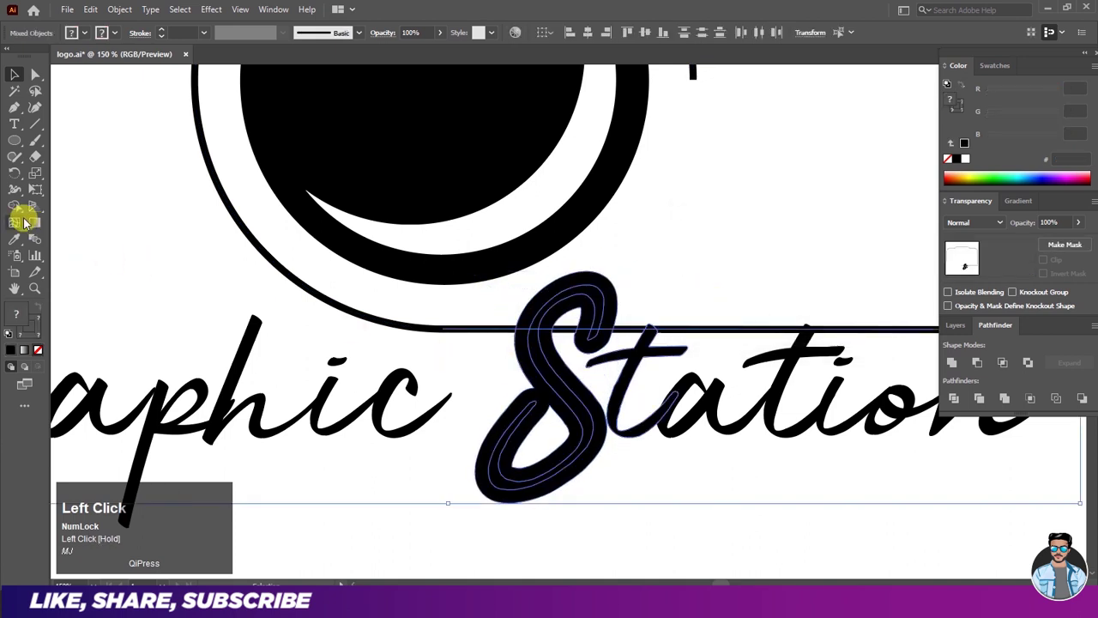
pyautogui.click(561, 515)
pyautogui.moveTo(500, 296); pyautogui.dragTo(558, 366)
pyautogui.click(16, 208)
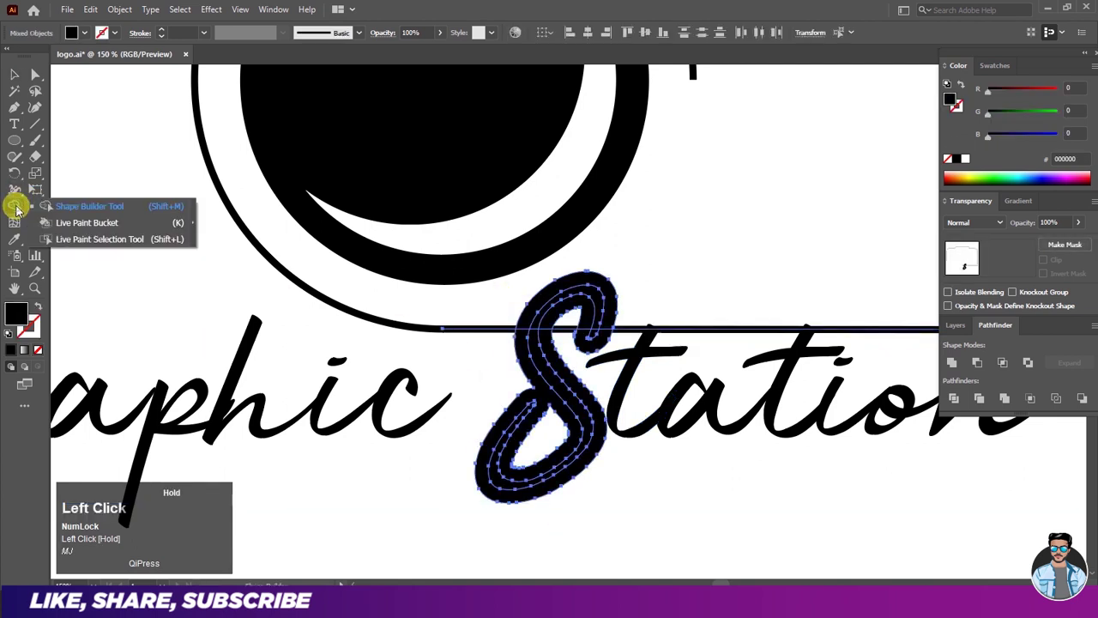
pyautogui.hotkey('ctrl', 'w')
pyautogui.click(57, 206)
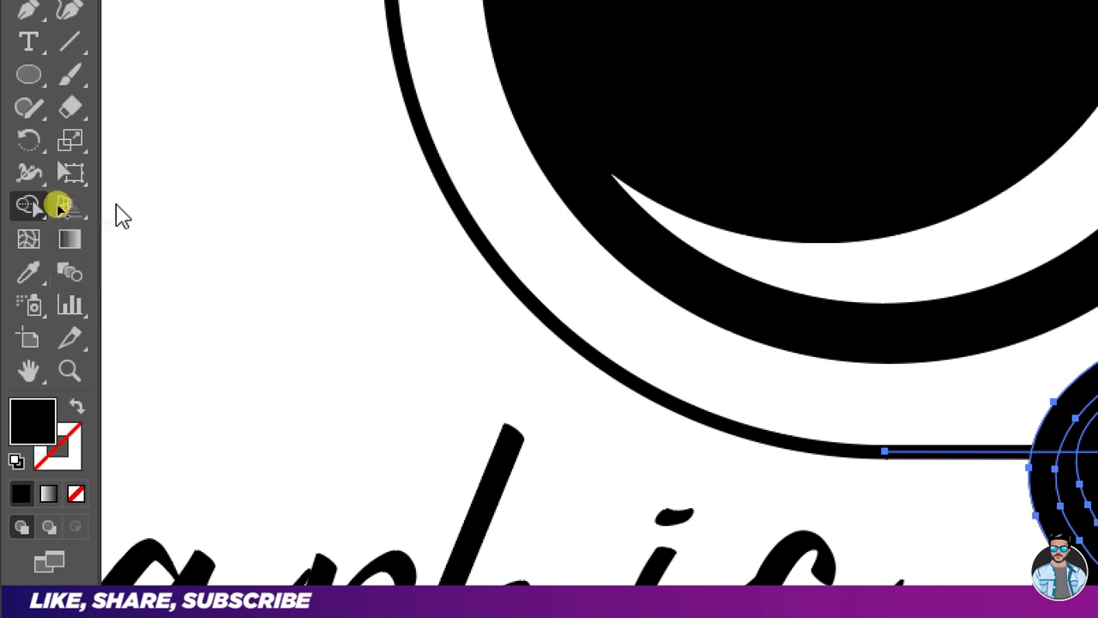
pyautogui.hotkey('ctrl', 'w')
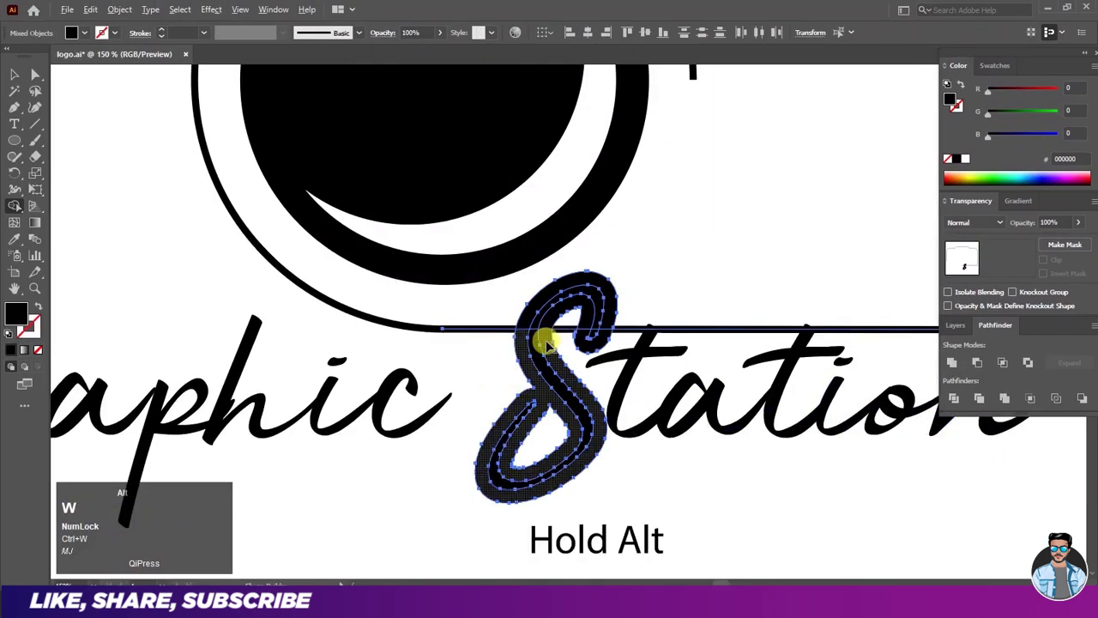
pyautogui.keyDown('alt'); pyautogui.click(546, 343); pyautogui.keyUp('alt')
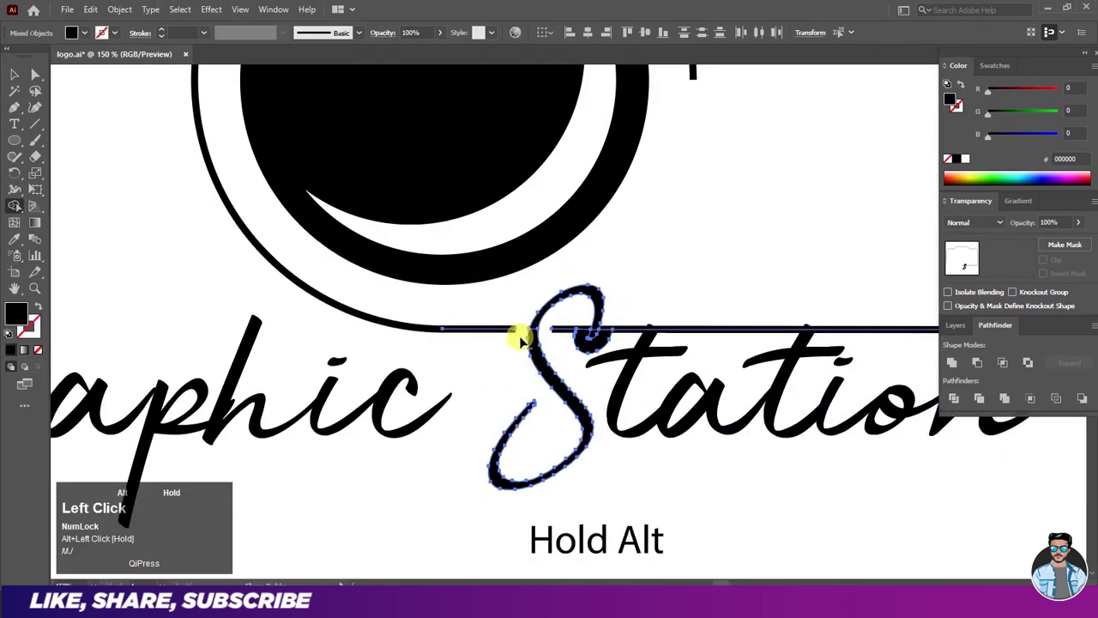
# Pull the duplicate S away from the S beneath it and delete it
pyautogui.click(14, 74)
pyautogui.click(165, 212)
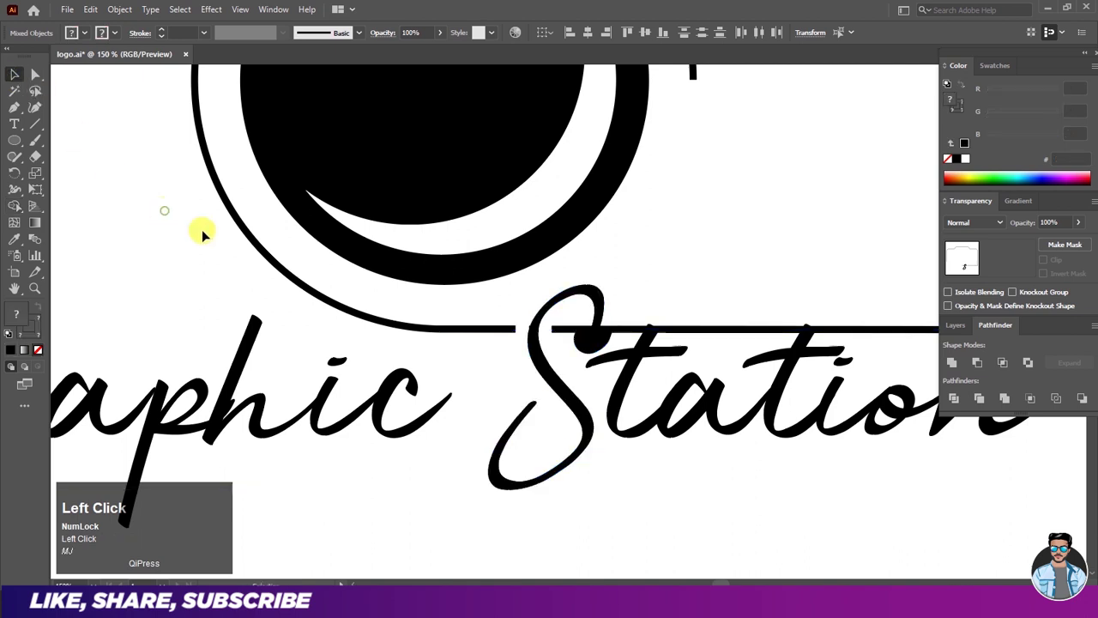
pyautogui.moveTo(540, 355); pyautogui.dragTo(480, 364)
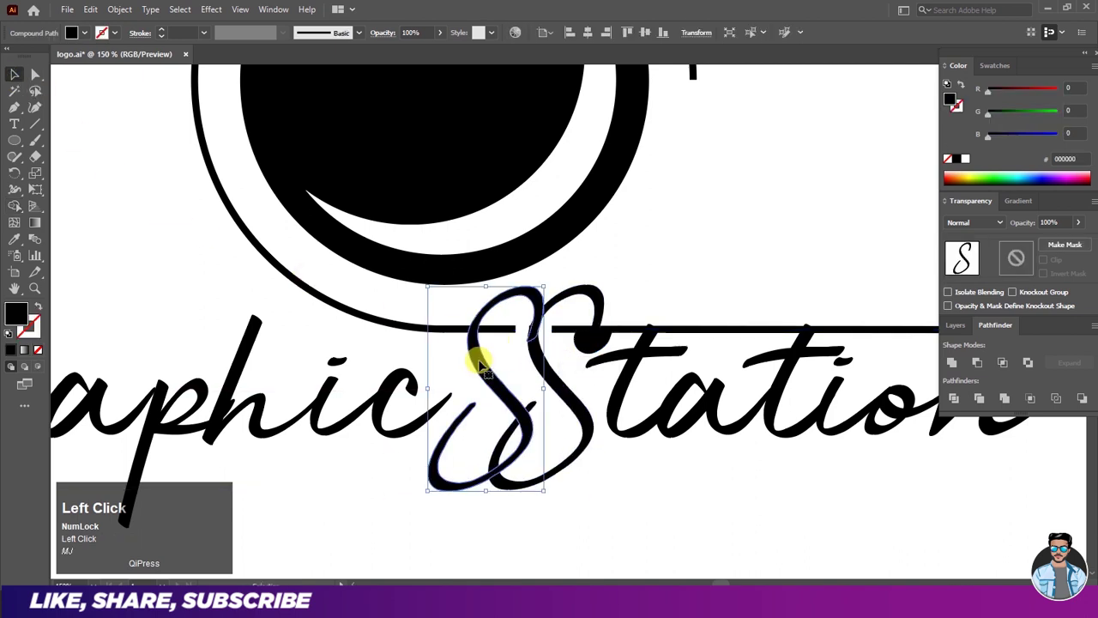
pyautogui.press('Delete')
pyautogui.click(569, 349)
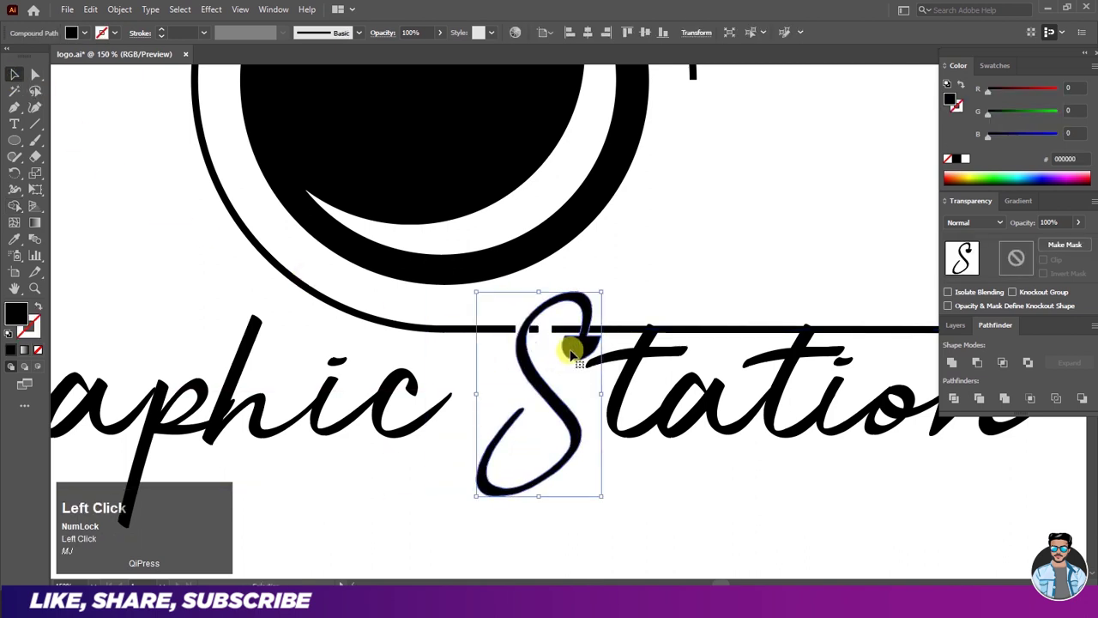
pyautogui.hotkey('ctrl', 'a')
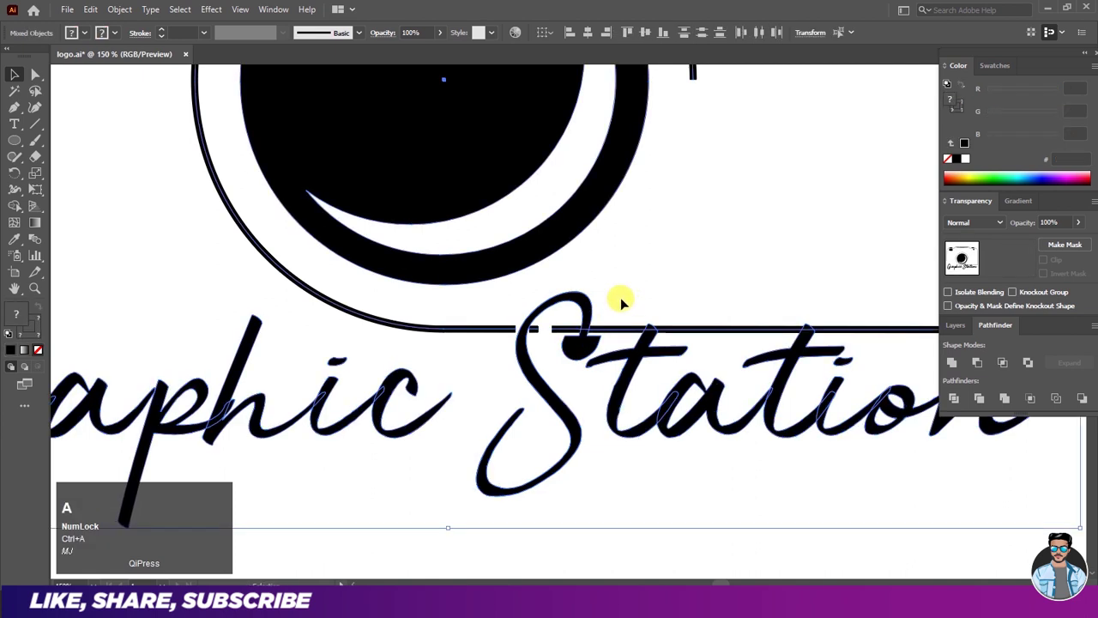
pyautogui.click(621, 298)
pyautogui.hotkey('ctrl', 'z')
pyautogui.keyDown('ctrl'); pyautogui.click(633, 288); pyautogui.keyUp('ctrl')
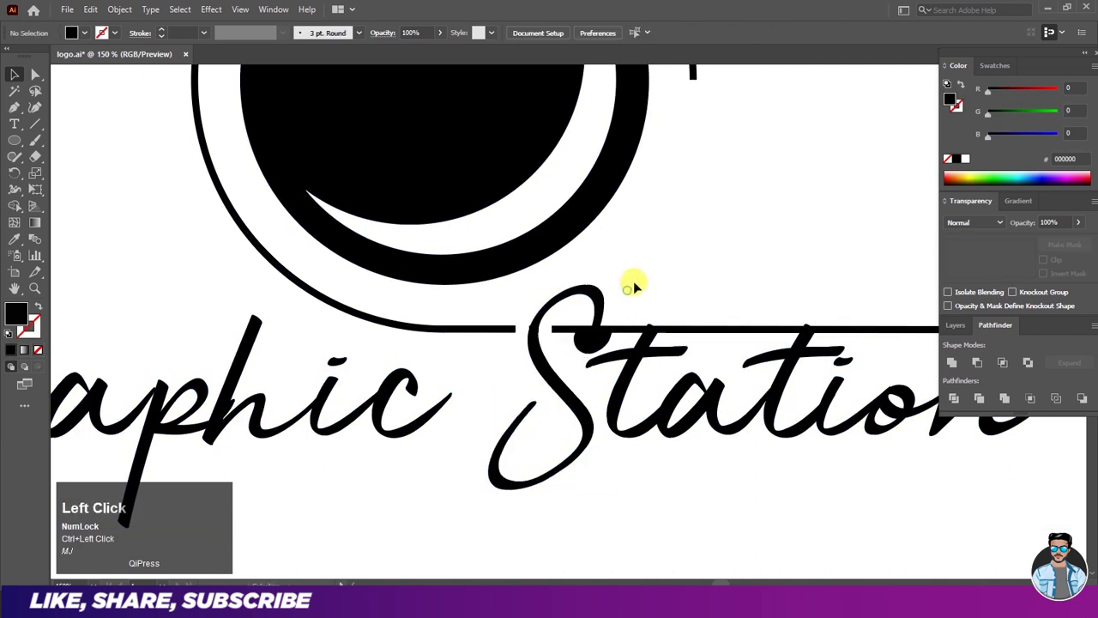
# Remove the leftover offset blob at the end of the S's upper curve with the Shape Builder
pyautogui.click(578, 338)
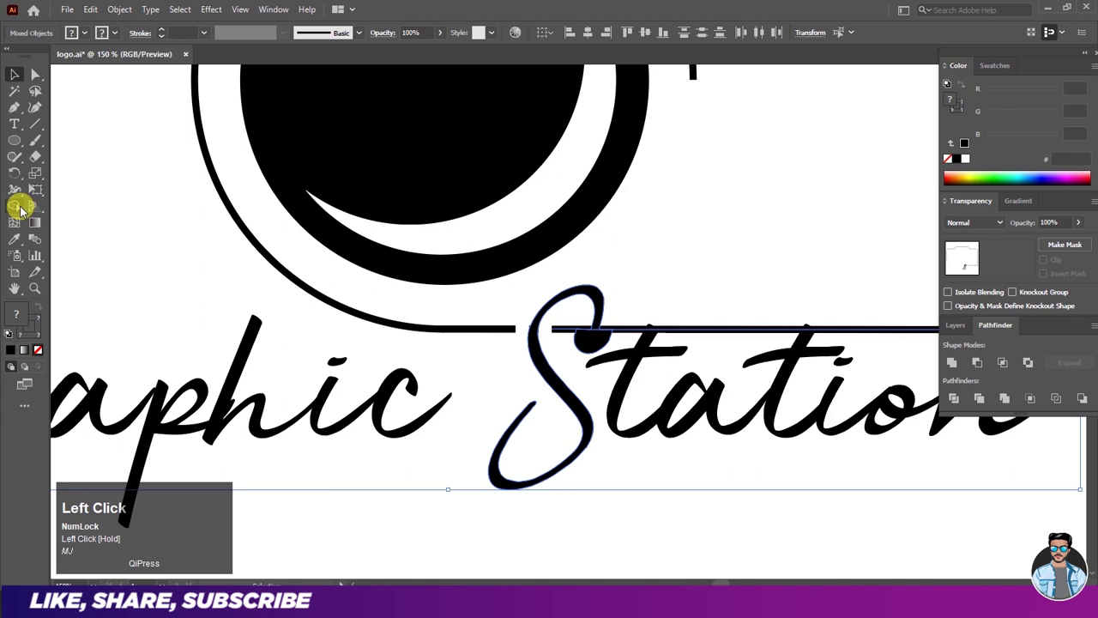
pyautogui.click(21, 207)
pyautogui.keyDown('alt'); pyautogui.click(592, 343); pyautogui.keyUp('alt')
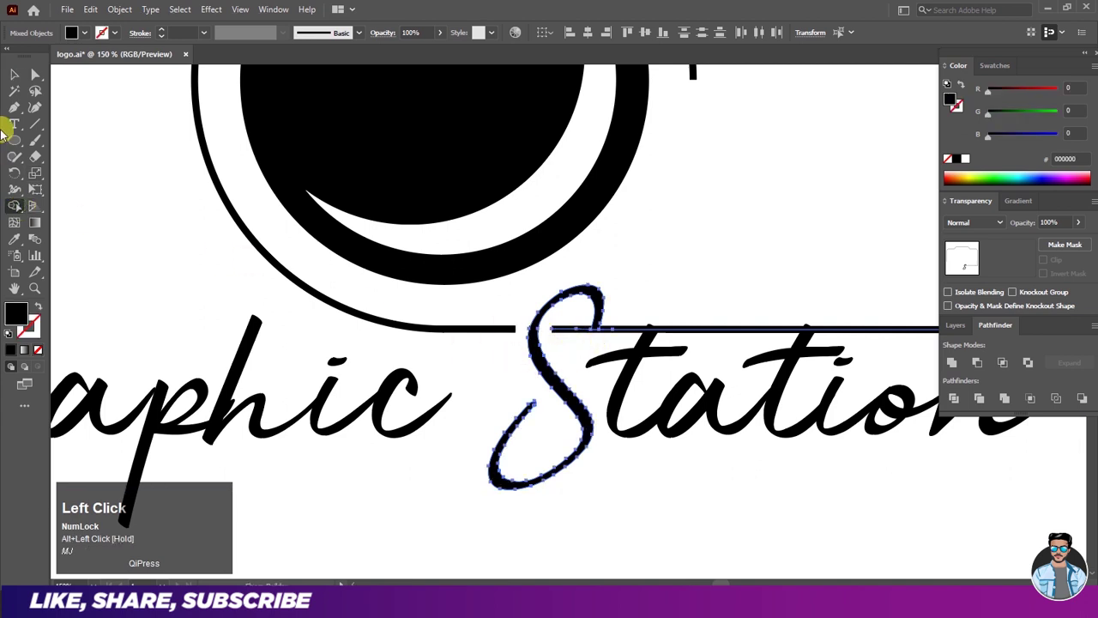
pyautogui.click(14, 76)
pyautogui.click(120, 170)
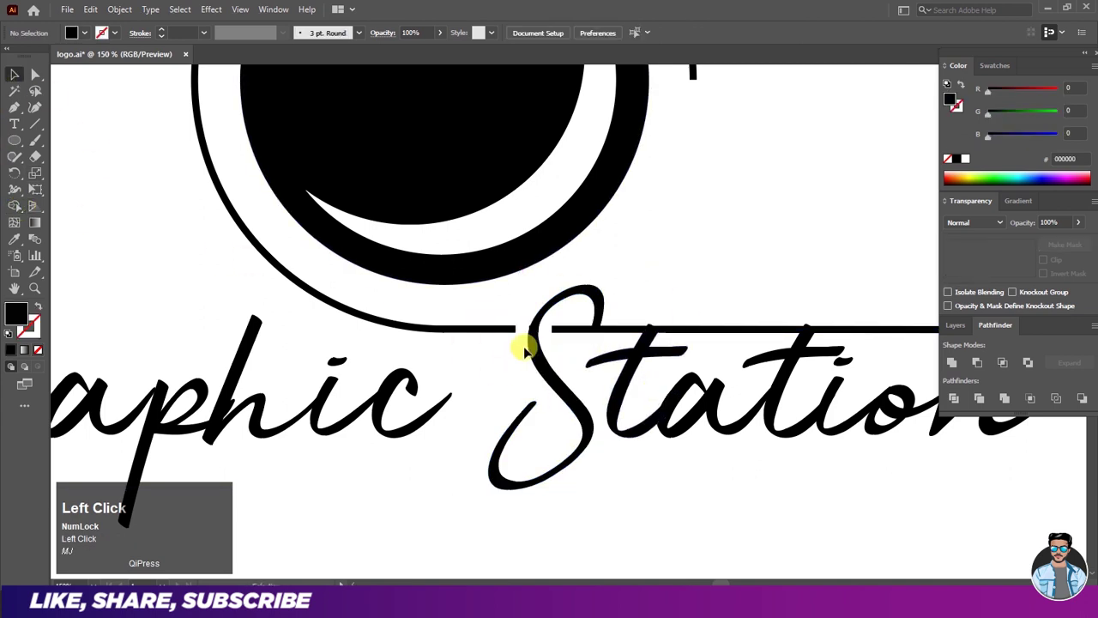
# Shift the S aside and delete the leftover fragment of the camera's bottom line within the gap
pyautogui.scroll(4, 536, 334)
pyautogui.moveTo(513, 306); pyautogui.dragTo(462, 271)
pyautogui.click(526, 315)
pyautogui.press('Delete')
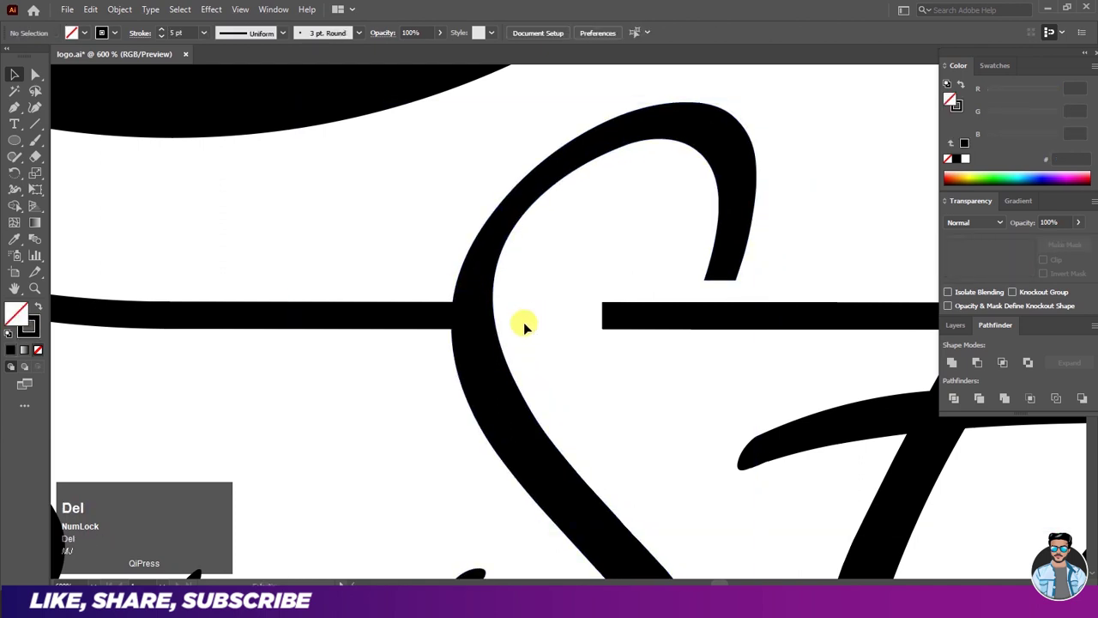
# Move the S back into the gap in the camera's bottom line and nudge it slightly right
pyautogui.moveTo(493, 365); pyautogui.dragTo(539, 395)
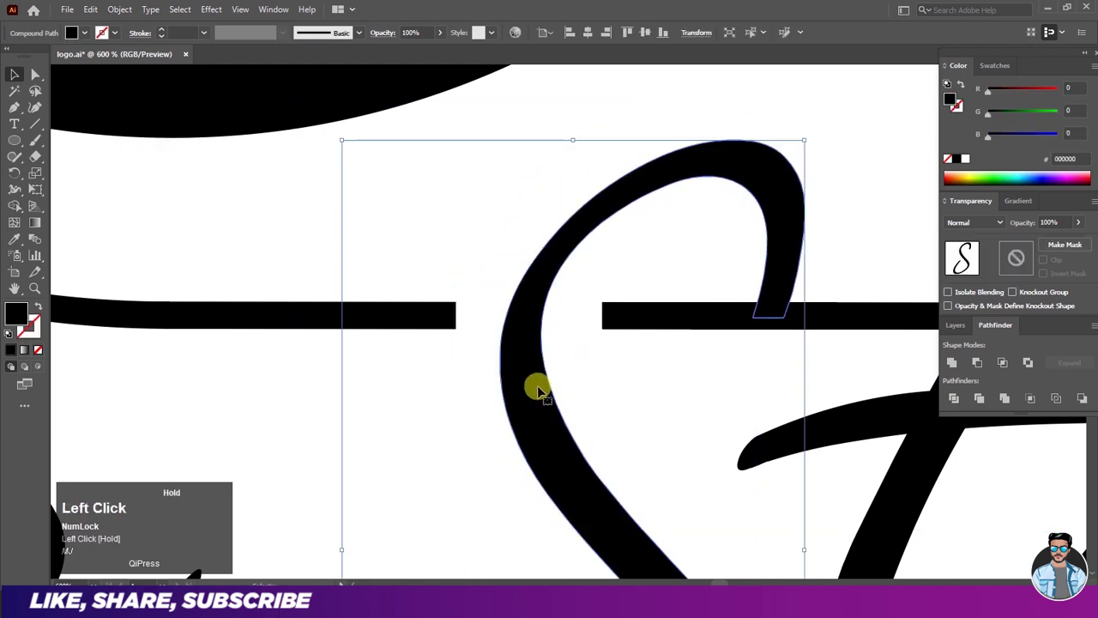
pyautogui.scroll(-5, 532, 378)
pyautogui.click(628, 286)
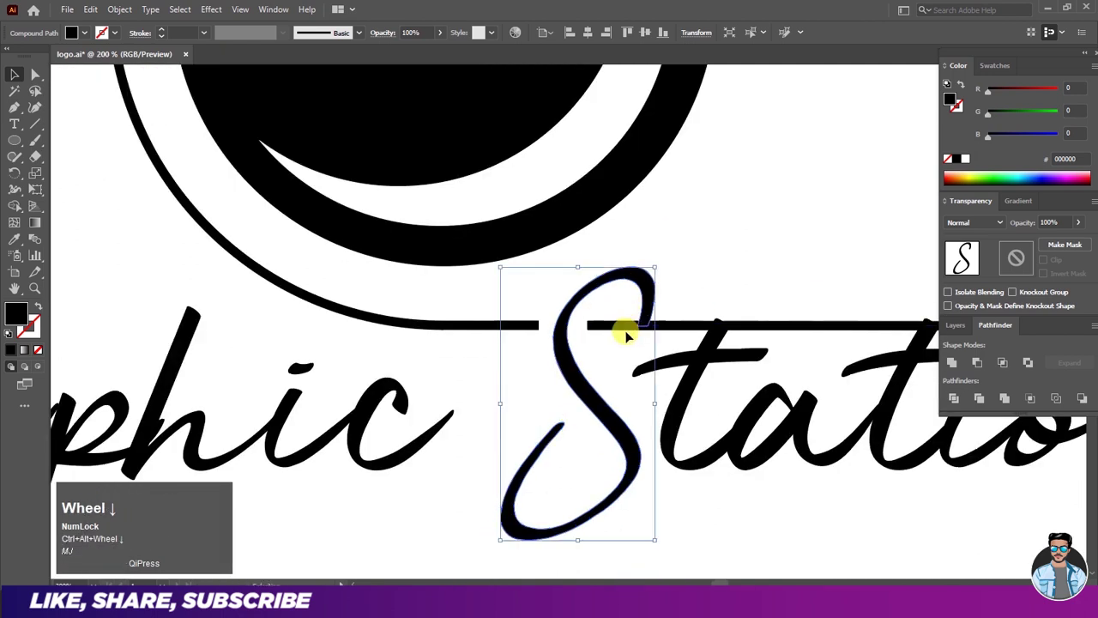
pyautogui.click(683, 262)
pyautogui.scroll(-4, 650, 389)
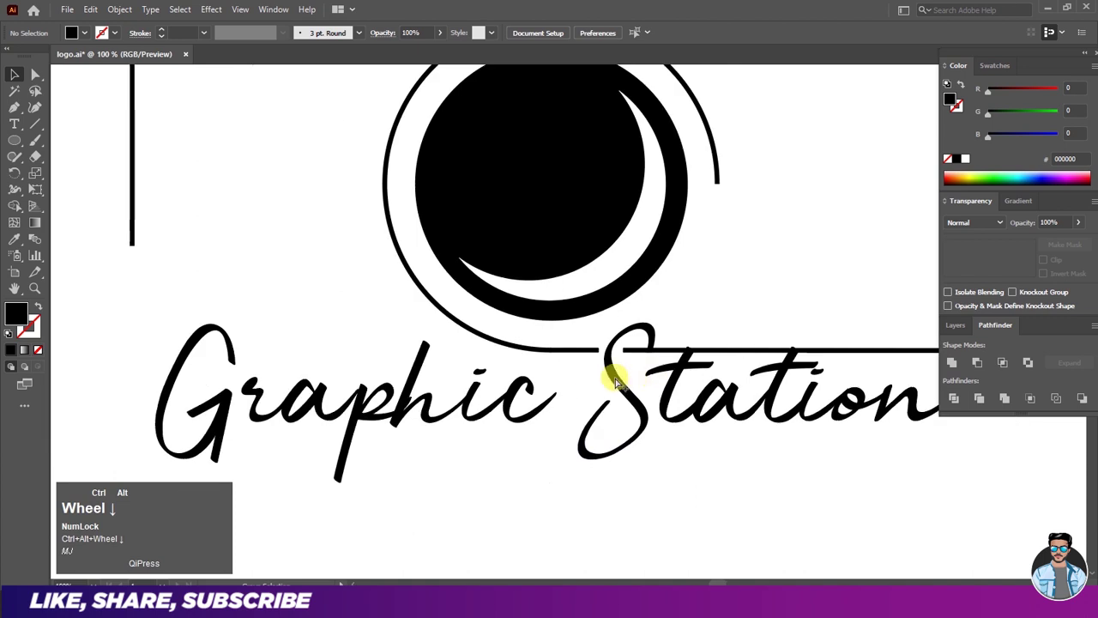
pyautogui.click(606, 400)
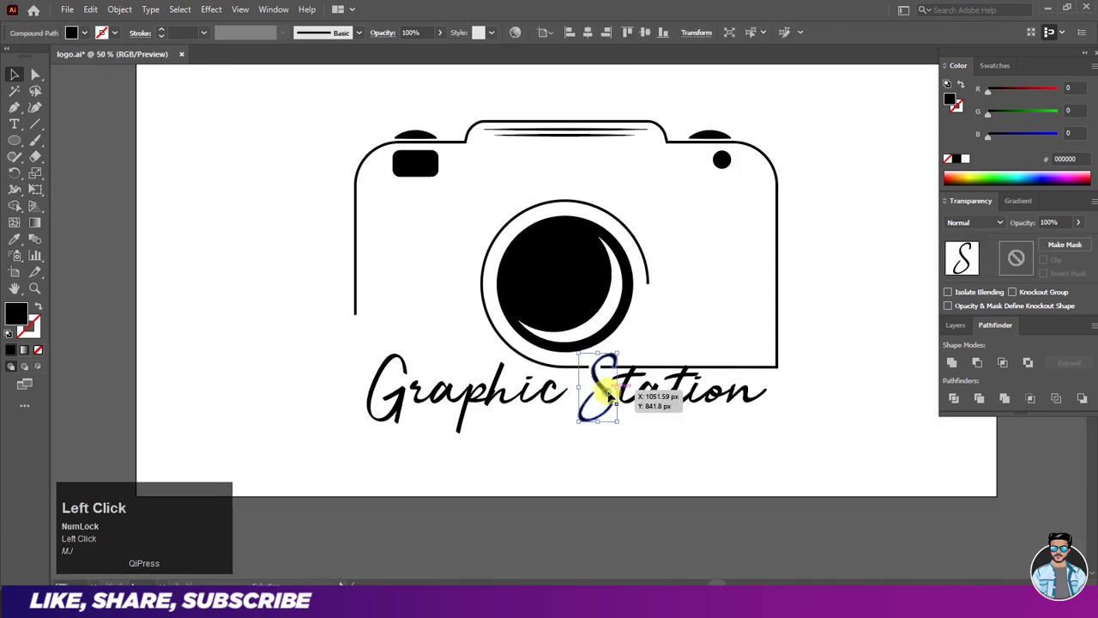
pyautogui.press('Right')
pyautogui.click(631, 436)
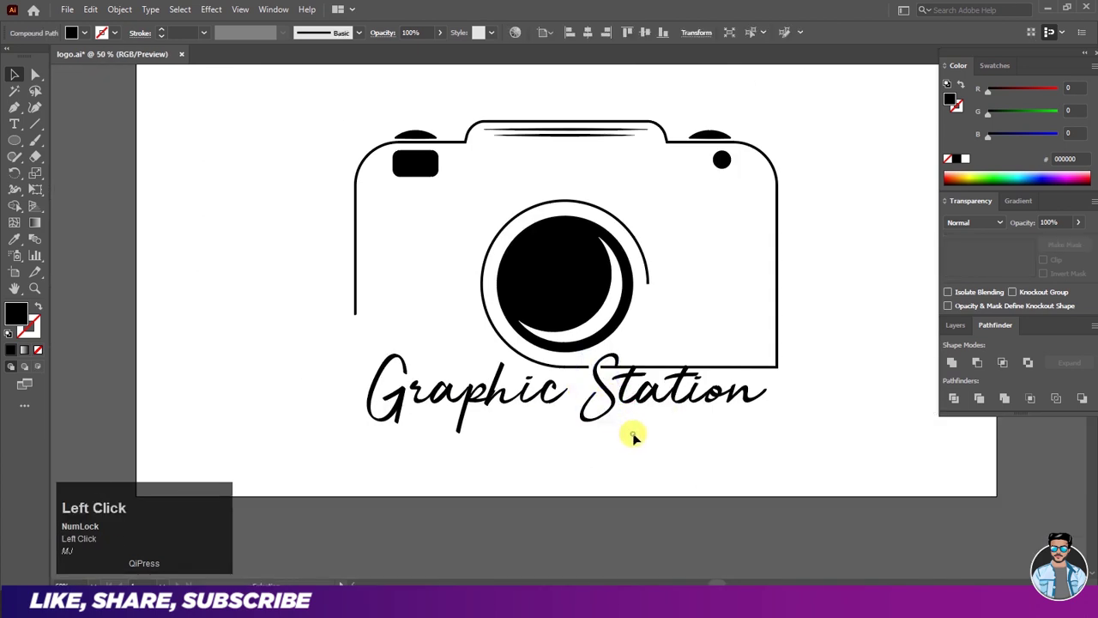
# Add the text "PHOTOGRAPHY" in capitals below the "Graphic Station" lettering
pyautogui.scroll(-1, 633, 425)
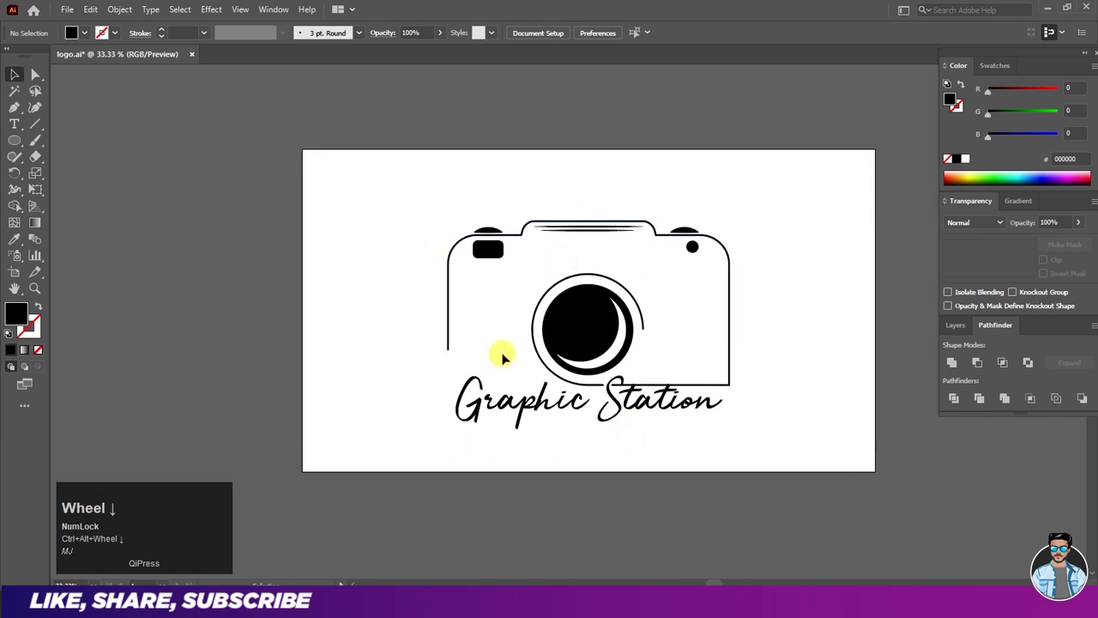
pyautogui.scroll(1, 580, 447)
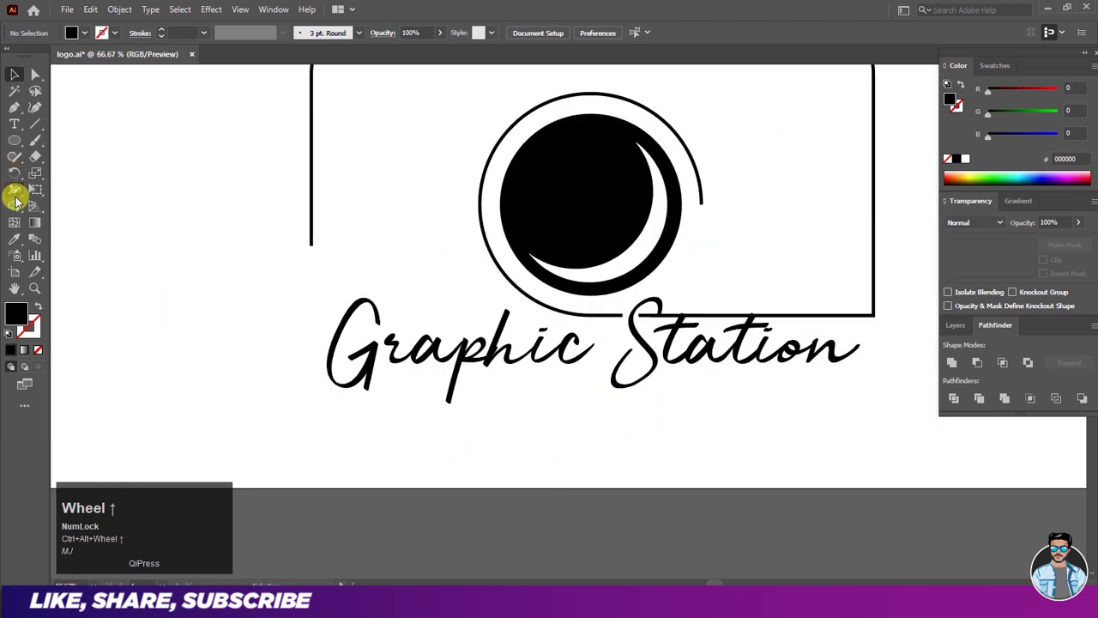
pyautogui.click(14, 124)
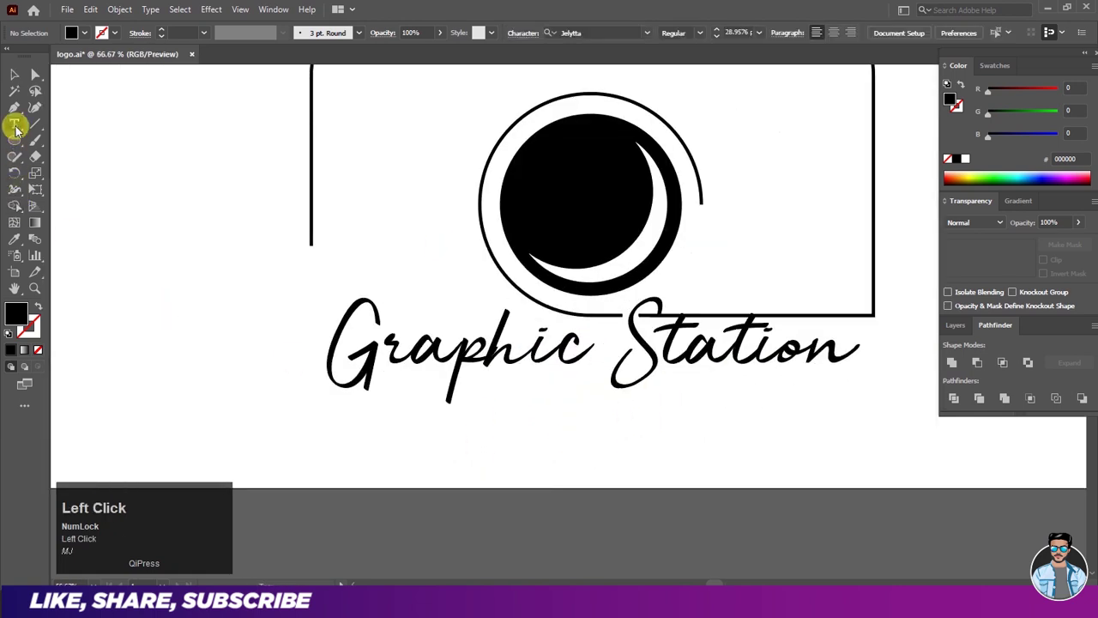
pyautogui.click(443, 444)
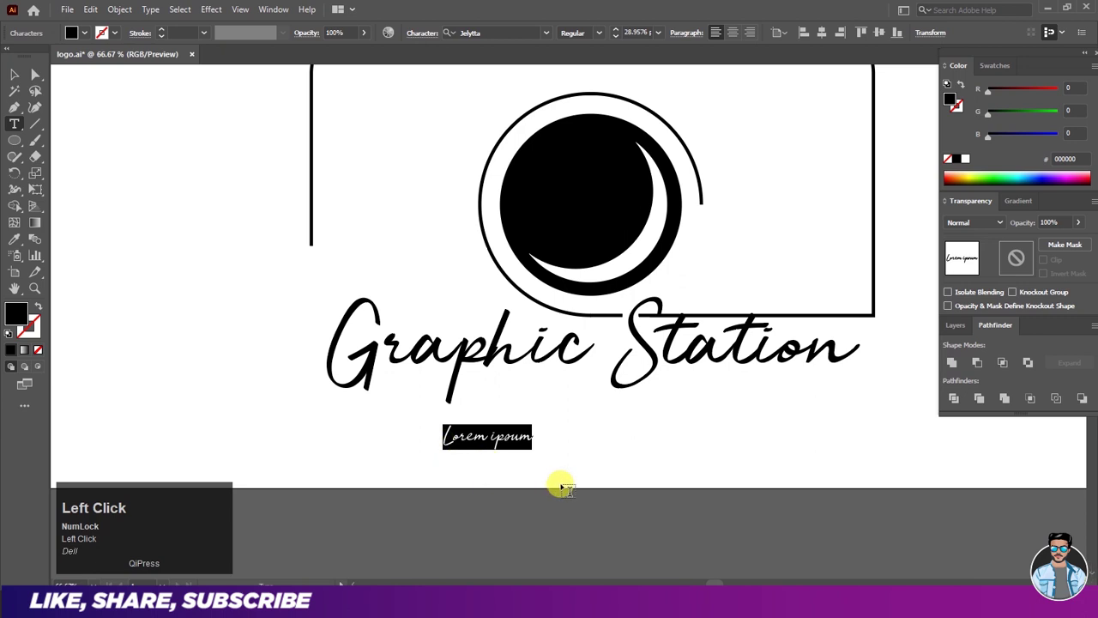
pyautogui.press('capslock')
pyautogui.write('PHOTOGRAPHY')
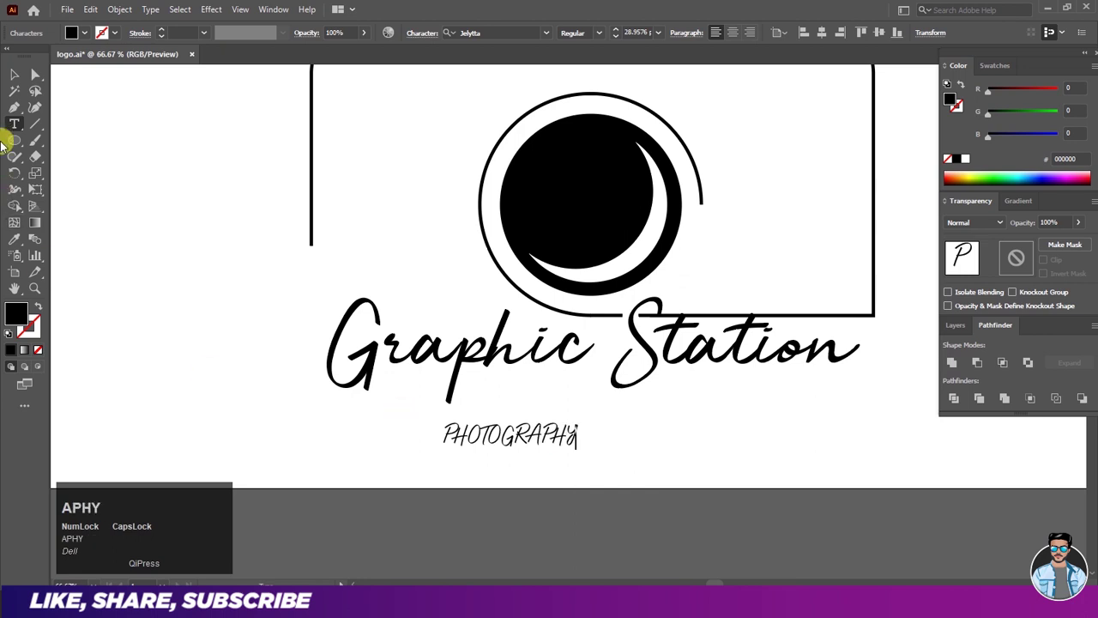
pyautogui.click(15, 74)
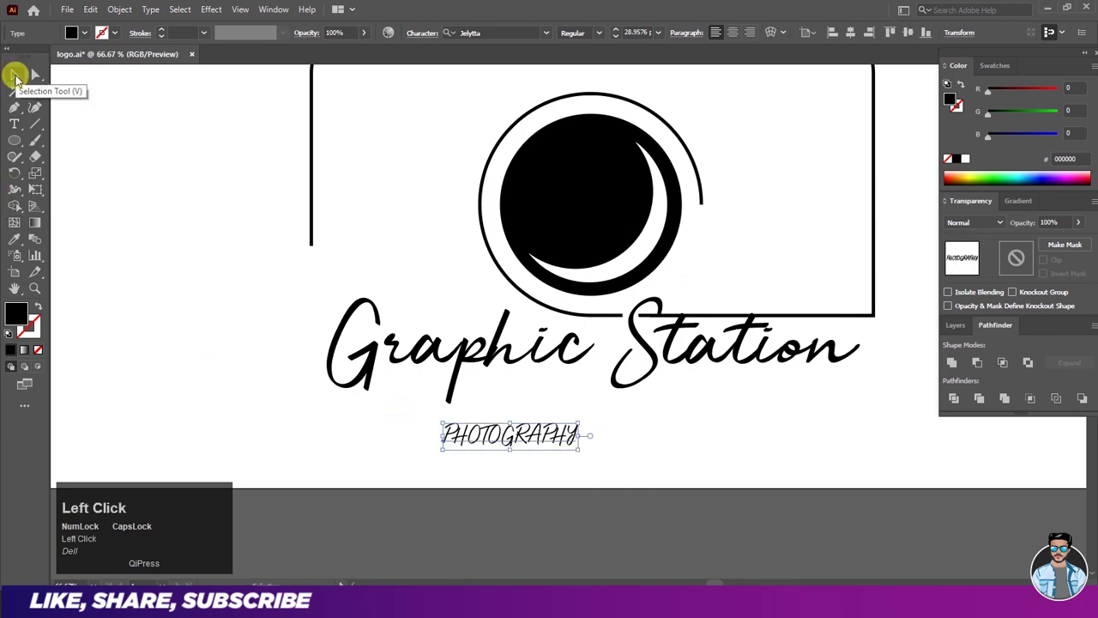
# Set the "PHOTOGRAPHY" text in the Myriad Variable Concept font with a tracking of 1500
pyautogui.click(545, 34)
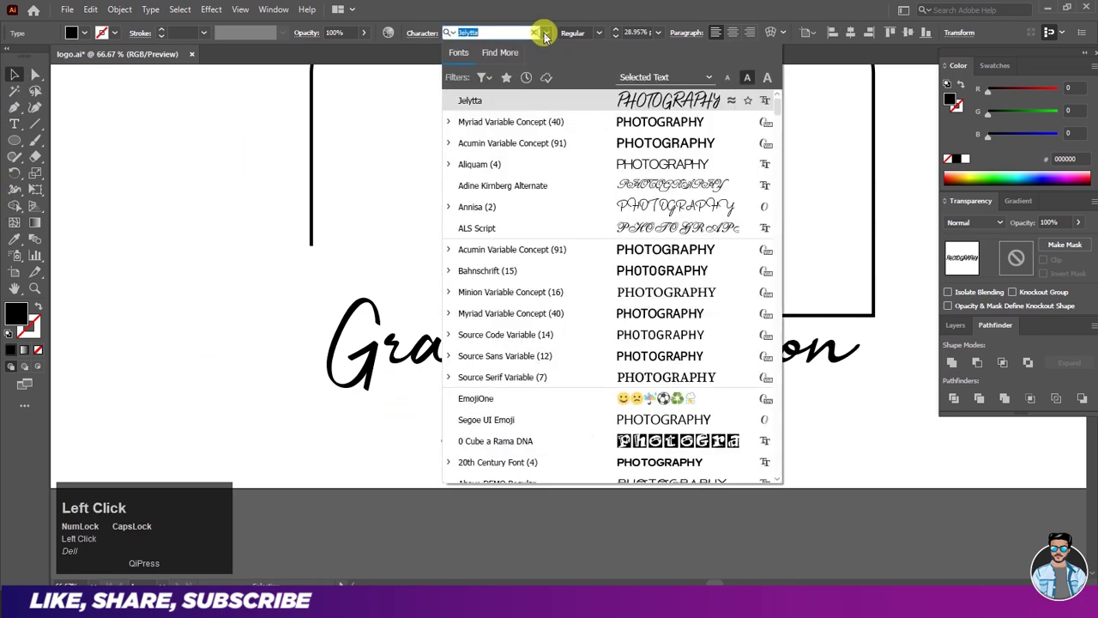
pyautogui.click(580, 130)
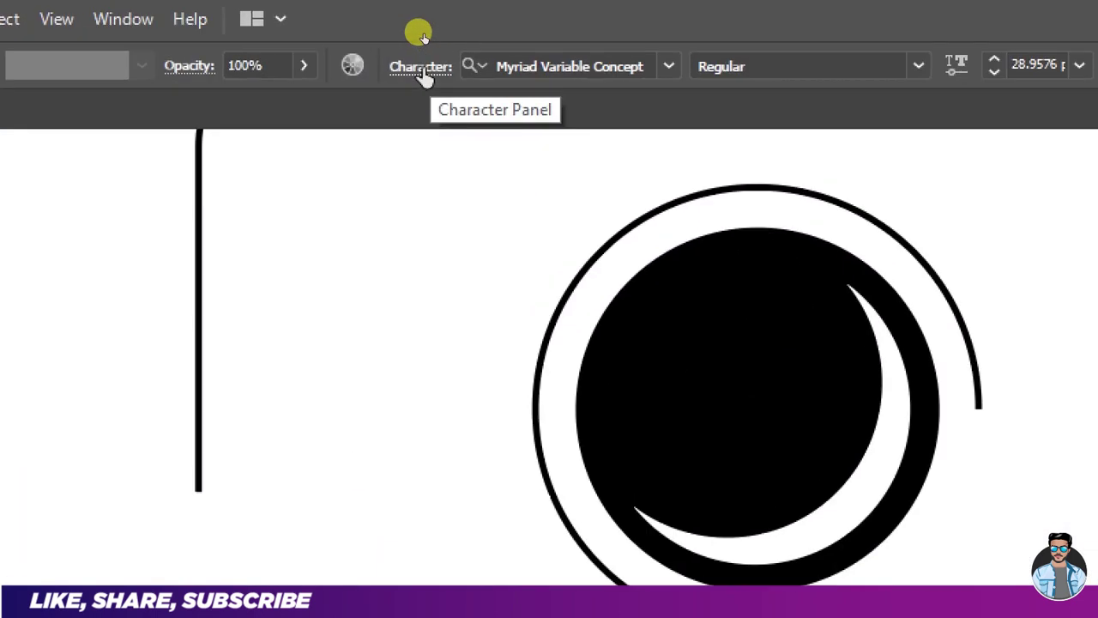
pyautogui.click(422, 66)
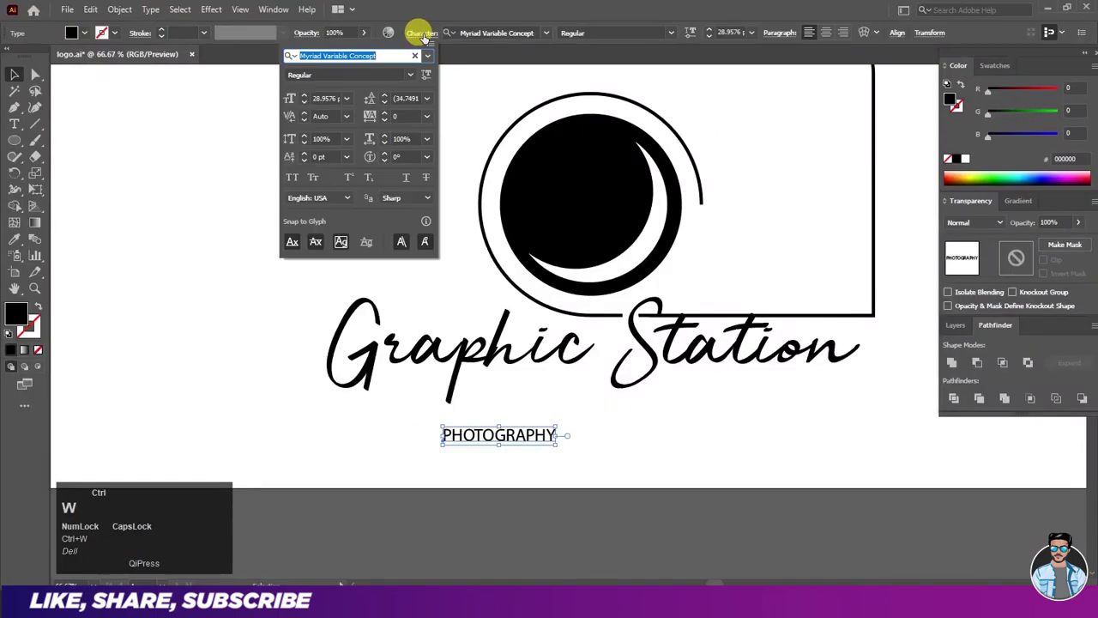
pyautogui.click(410, 116)
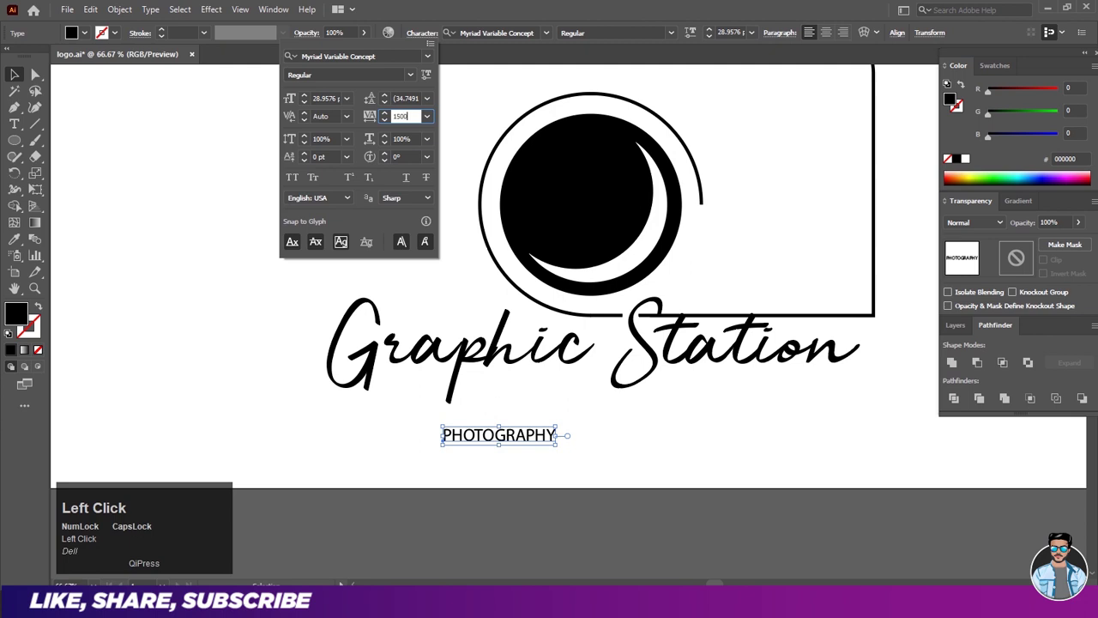
pyautogui.press('Return')
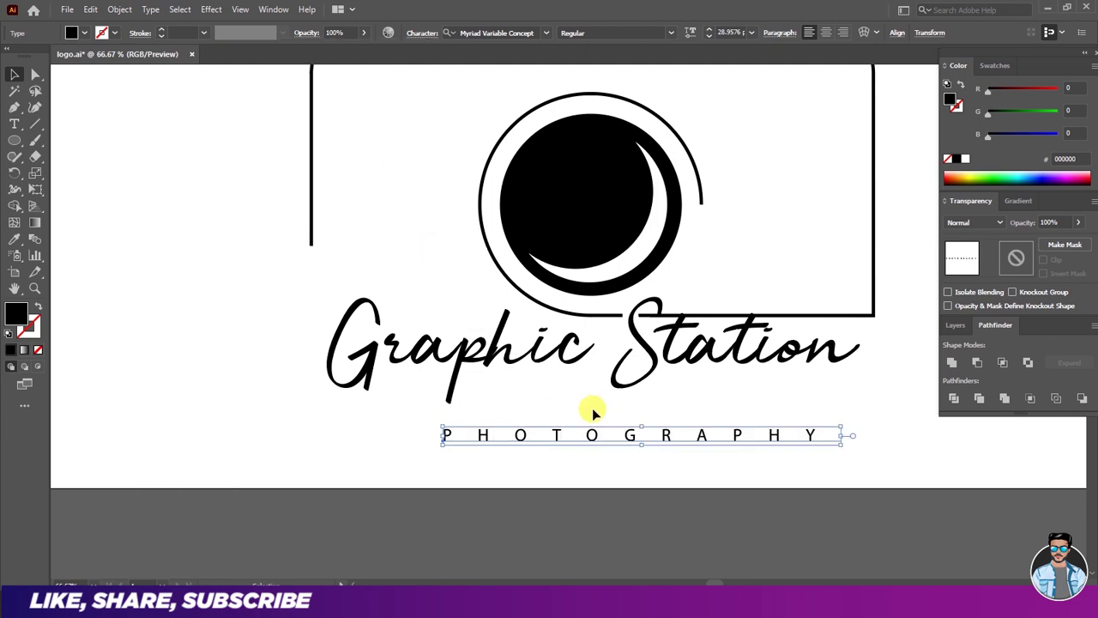
# Move the spaced "PHOTOGRAPHY" tagline up close beneath the "Graphic Station" lettering, roughly centred under it
pyautogui.moveTo(599, 439); pyautogui.dragTo(542, 407)
pyautogui.click(550, 447)
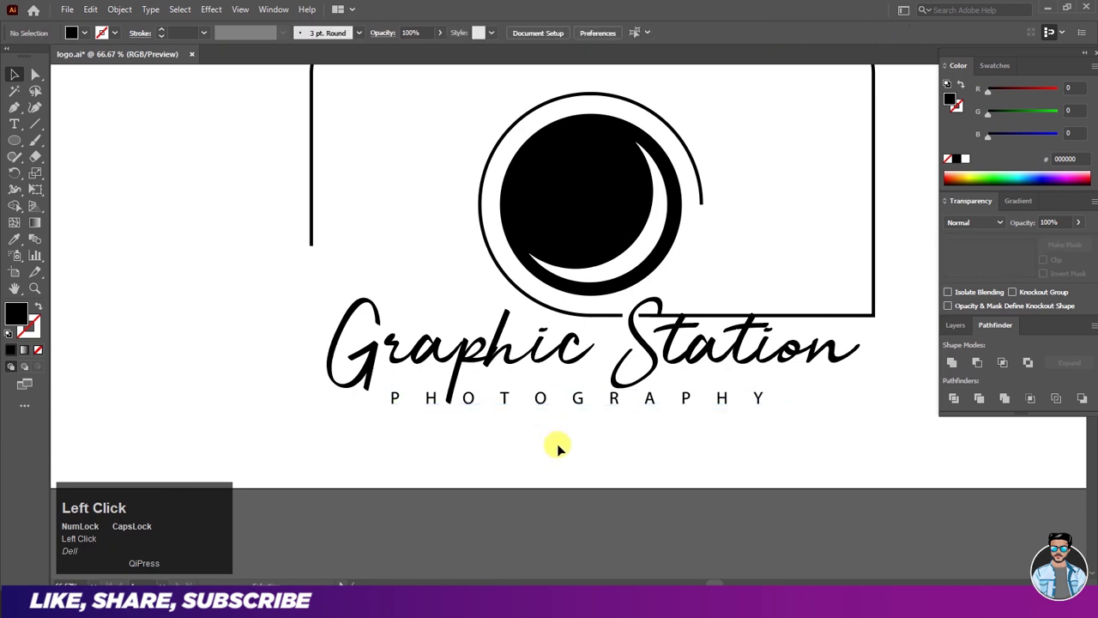
pyautogui.keyDown('ctrl'); pyautogui.keyDown('alt'); pyautogui.scroll(-1, 466, 412); pyautogui.keyUp('alt'); pyautogui.keyUp('ctrl')
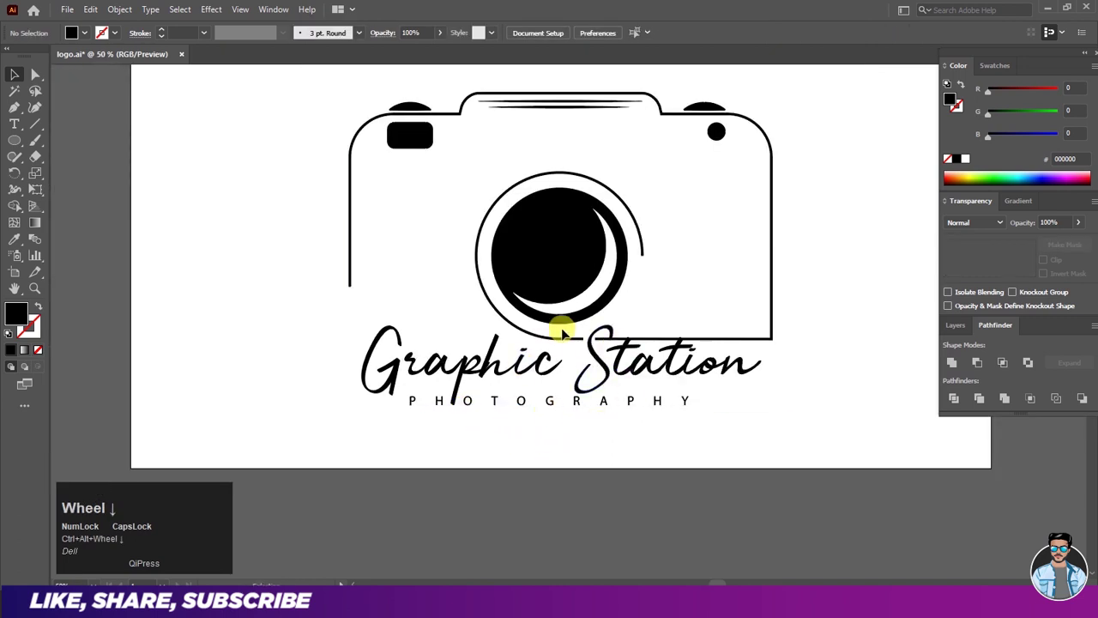
# Fill the white crescent highlight in the lens with the light blue swatch, 29abe2
pyautogui.click(571, 290)
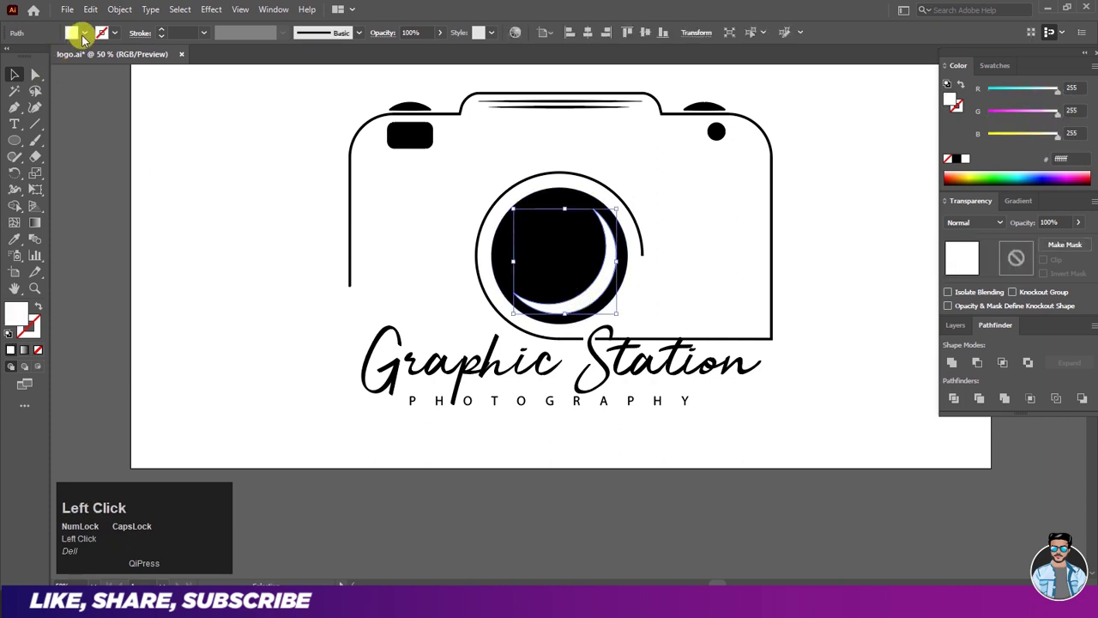
pyautogui.click(83, 34)
pyautogui.click(103, 67)
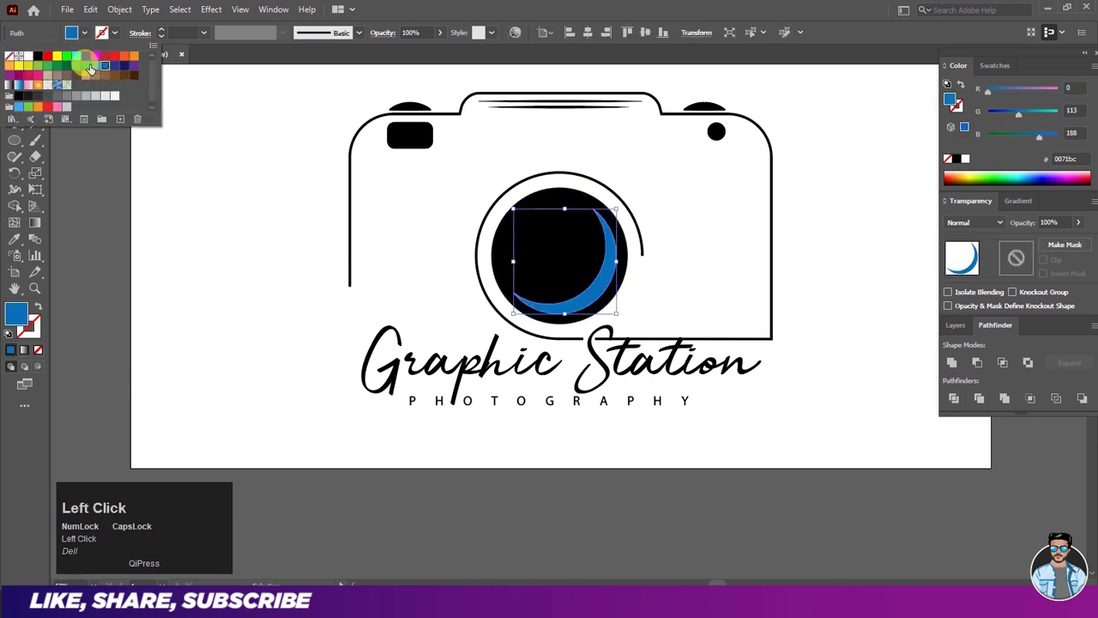
pyautogui.click(94, 67)
pyautogui.click(115, 192)
pyautogui.click(115, 191)
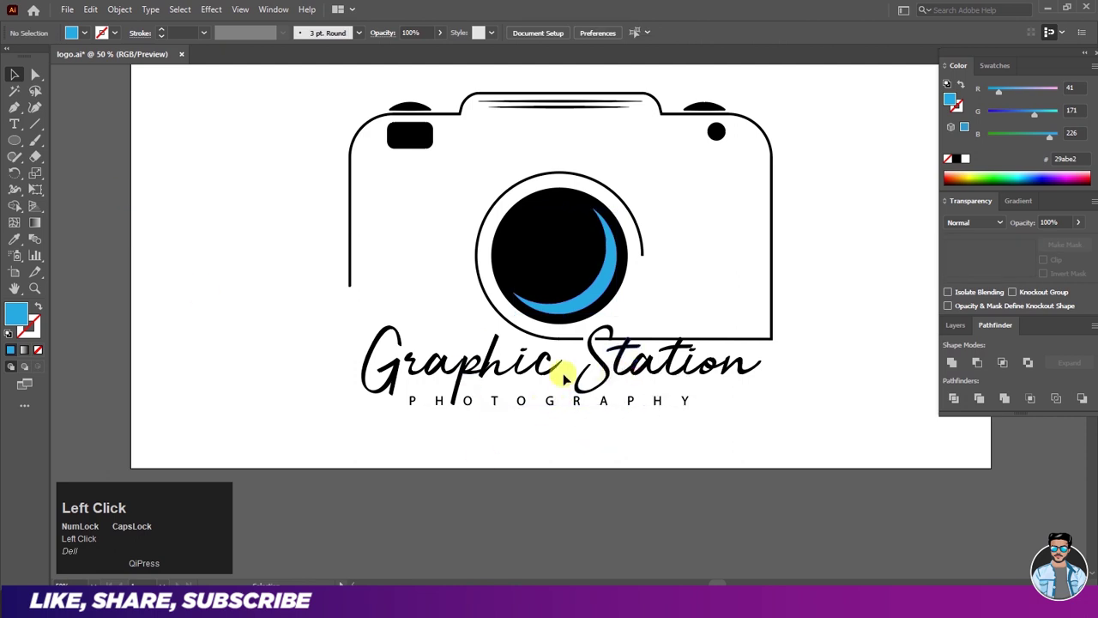
# Shift the "PHOTOGRAPHY" tagline slightly closer to the "Graphic Station" lettering
pyautogui.click(748, 407)
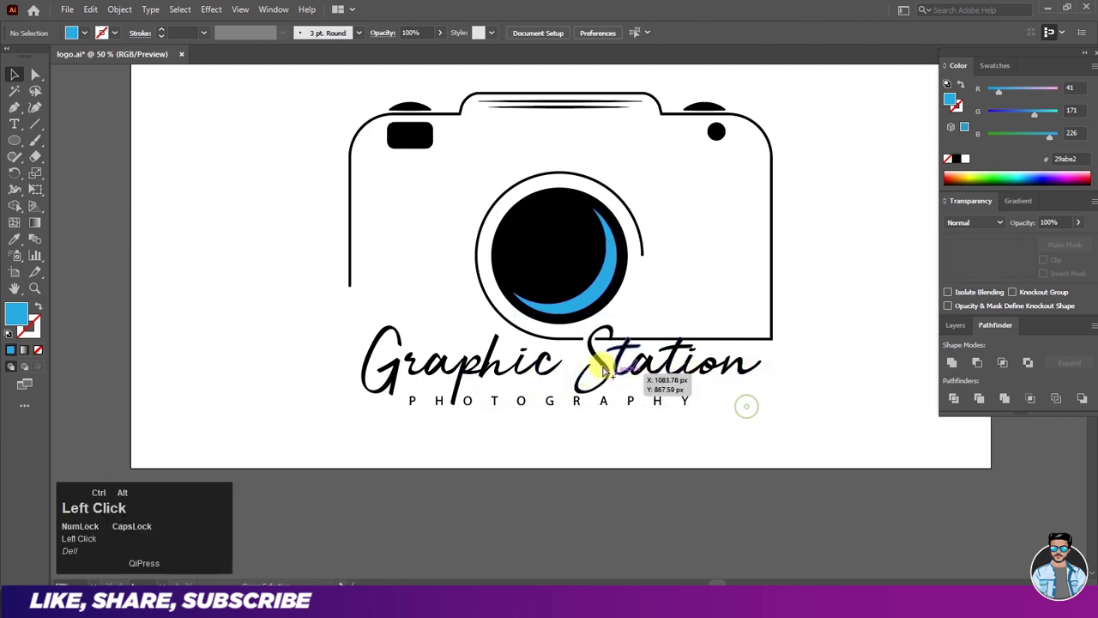
pyautogui.keyDown('ctrl'); pyautogui.keyDown('alt'); pyautogui.scroll(-1, 607, 322); pyautogui.keyUp('alt'); pyautogui.keyUp('ctrl')
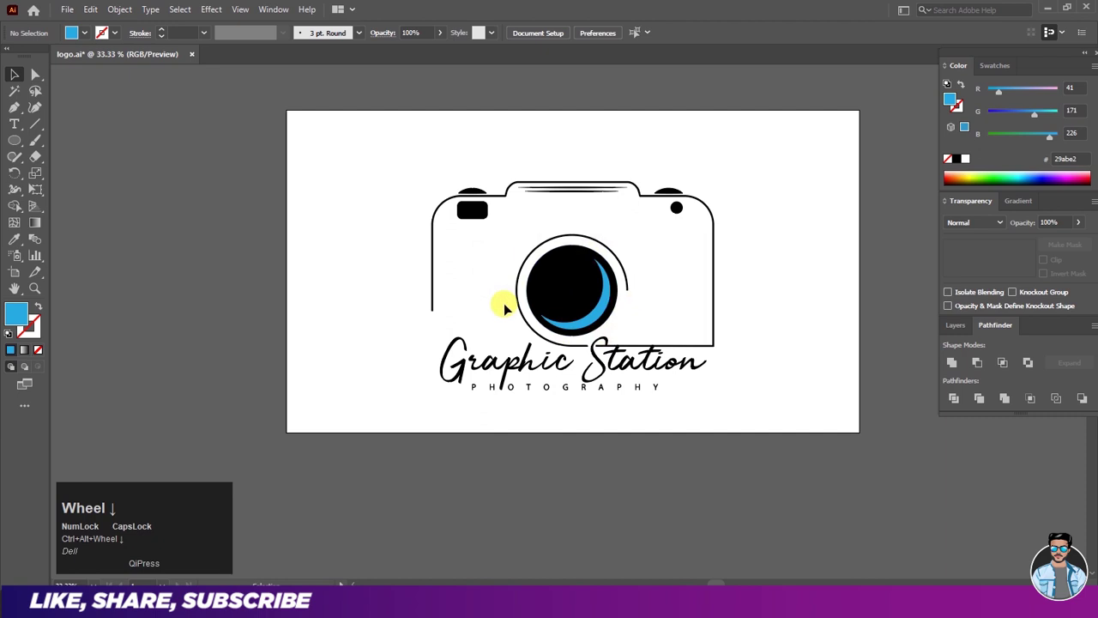
pyautogui.moveTo(399, 164); pyautogui.dragTo(723, 409)
pyautogui.click(715, 416)
pyautogui.scroll(3, 650, 395)
pyautogui.moveTo(627, 385); pyautogui.dragTo(624, 379)
pyautogui.click(638, 415)
pyautogui.scroll(-3, 634, 412)
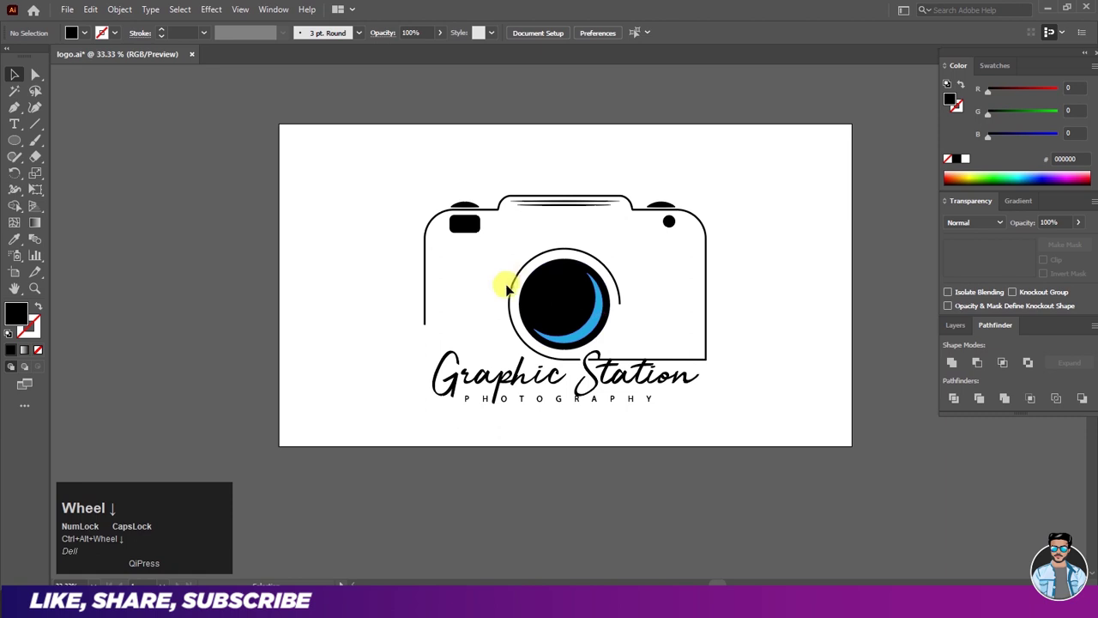
# Nudge the "PHOTOGRAPHY" tagline slightly down, away from the script lettering
pyautogui.moveTo(526, 250); pyautogui.dragTo(734, 413)
pyautogui.click(666, 444)
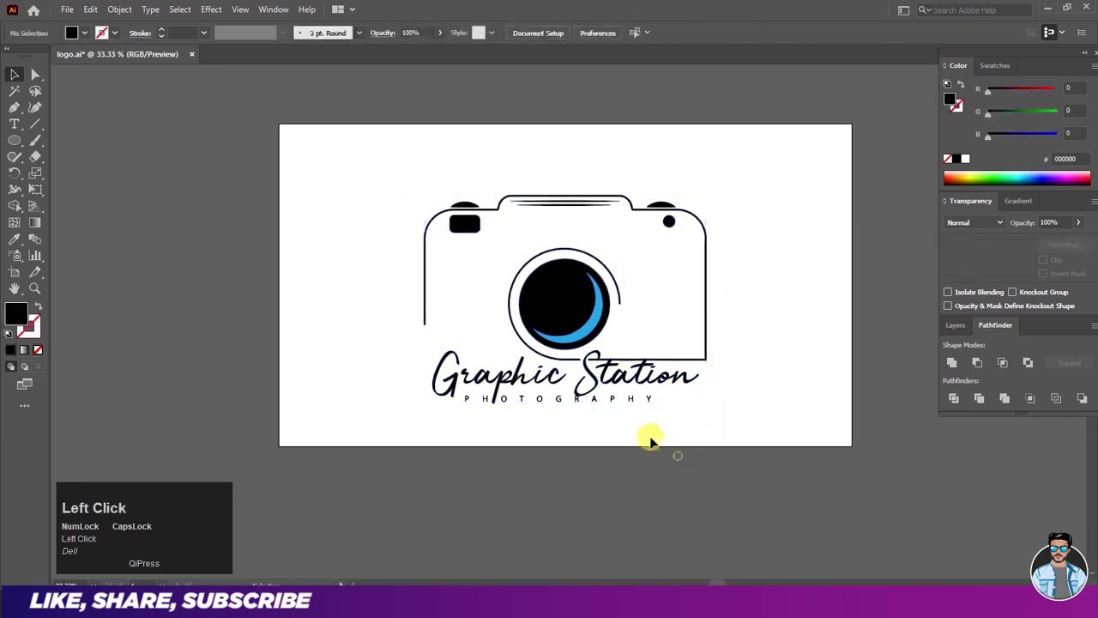
pyautogui.click(596, 407)
pyautogui.press('Down')
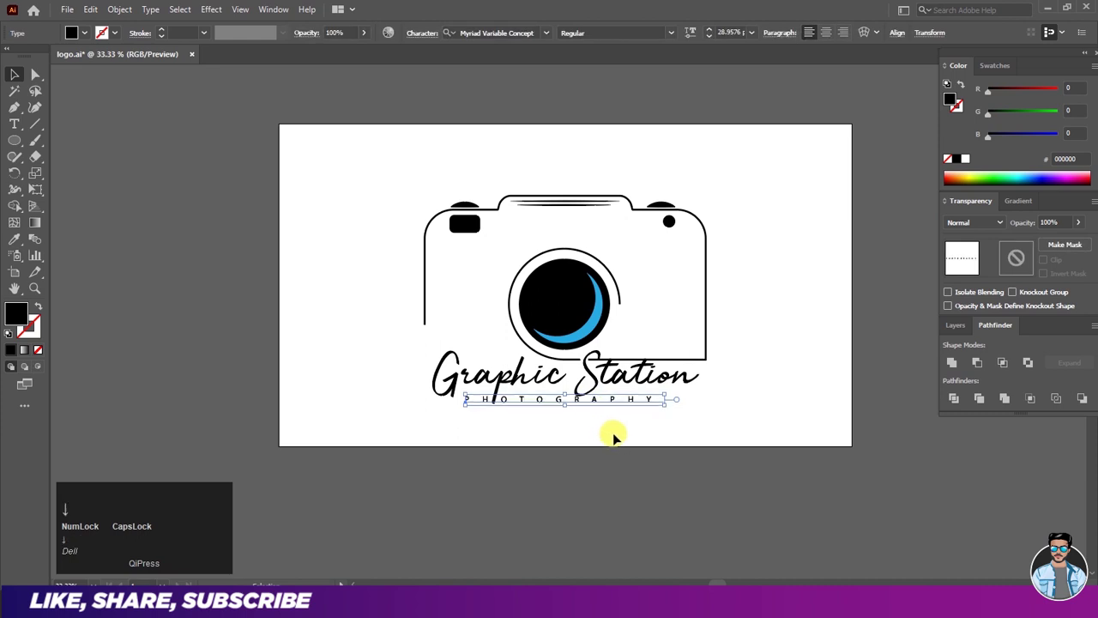
pyautogui.press('Down')
pyautogui.click(613, 437)
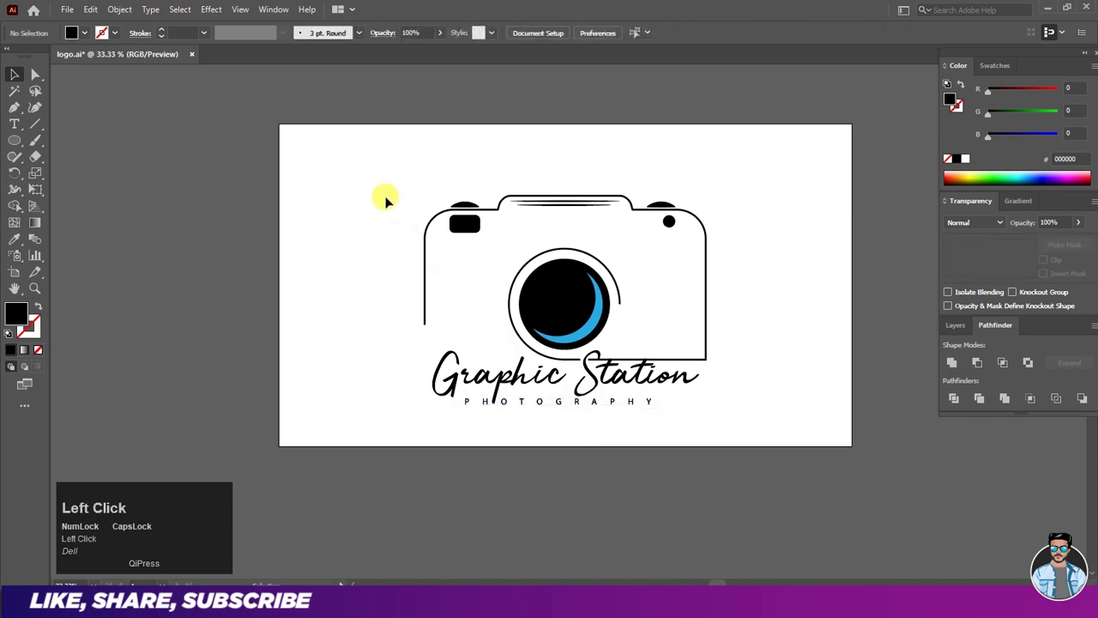
# Export the whole logo as a PNG named logo to the desktop's Photography logo folder, at 72 ppi with a transparent background
pyautogui.moveTo(384, 172); pyautogui.dragTo(746, 438)
pyautogui.click(75, 16)
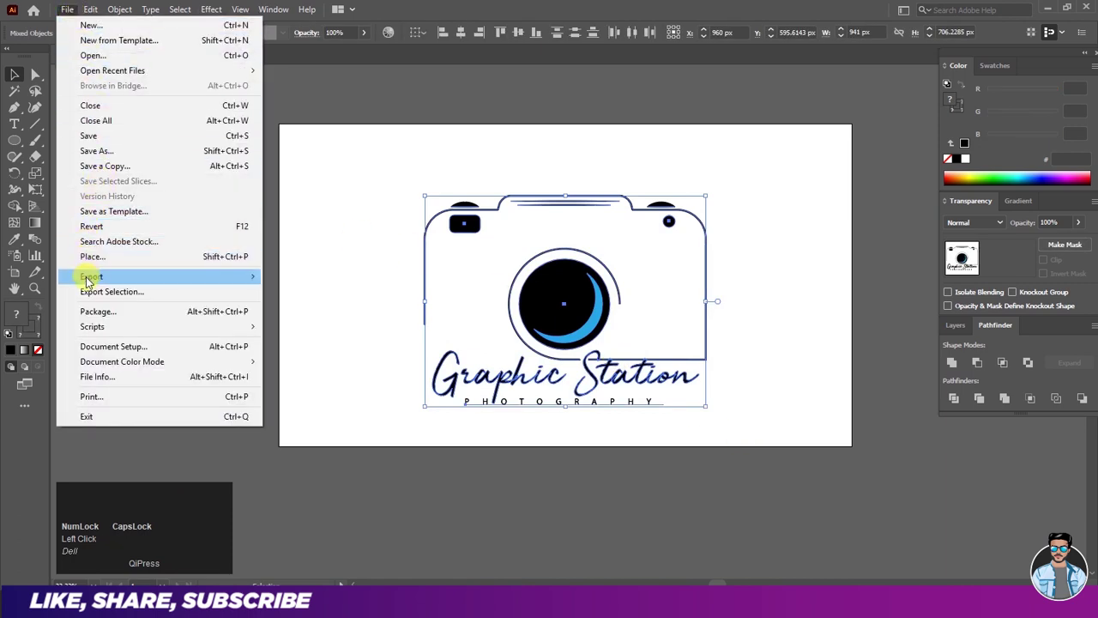
pyautogui.moveTo(138, 277)
pyautogui.click(306, 293)
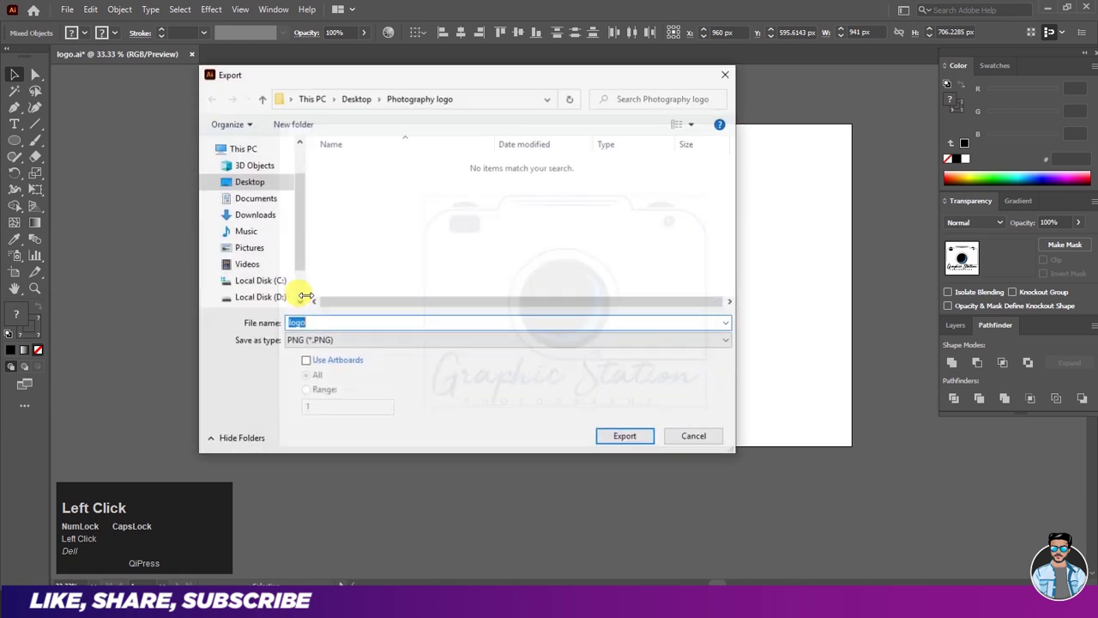
pyautogui.click(257, 183)
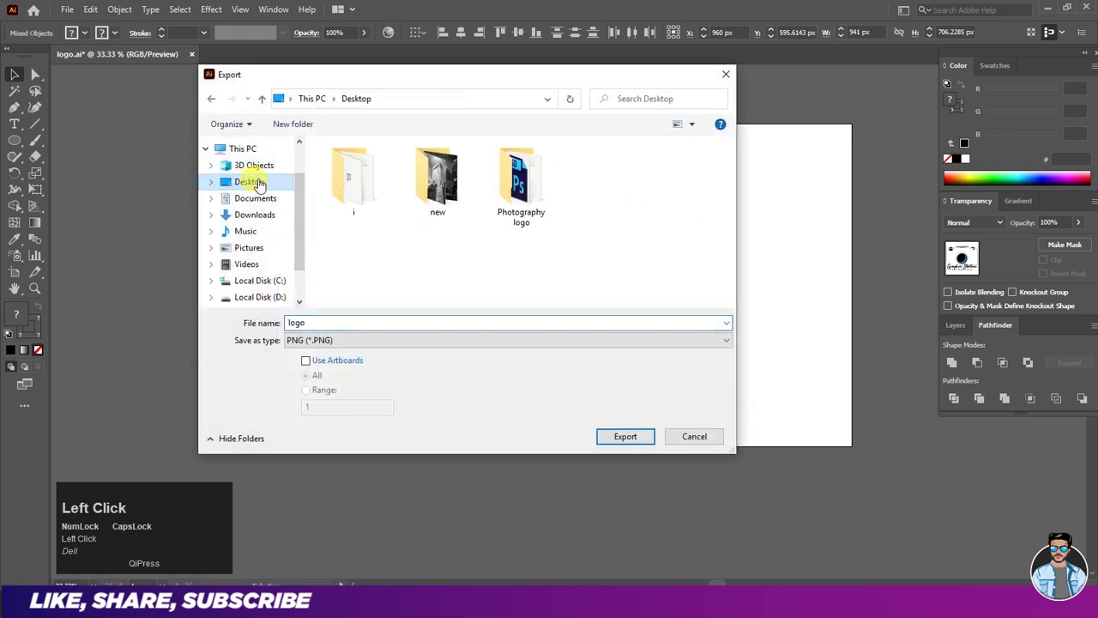
pyautogui.doubleClick(513, 184)
pyautogui.click(388, 339)
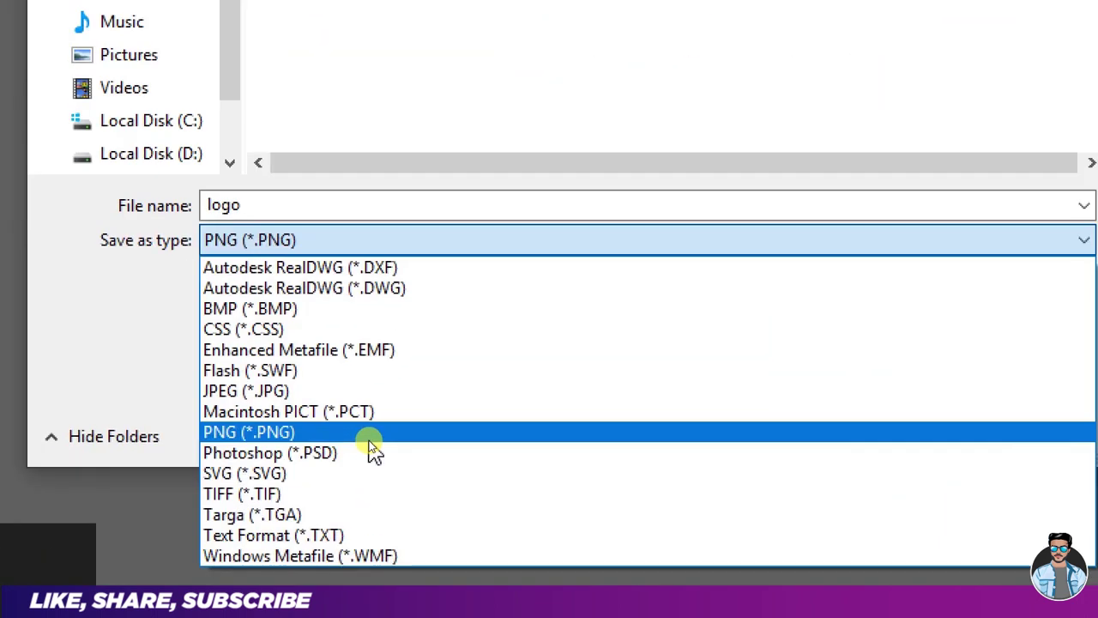
pyautogui.click(369, 438)
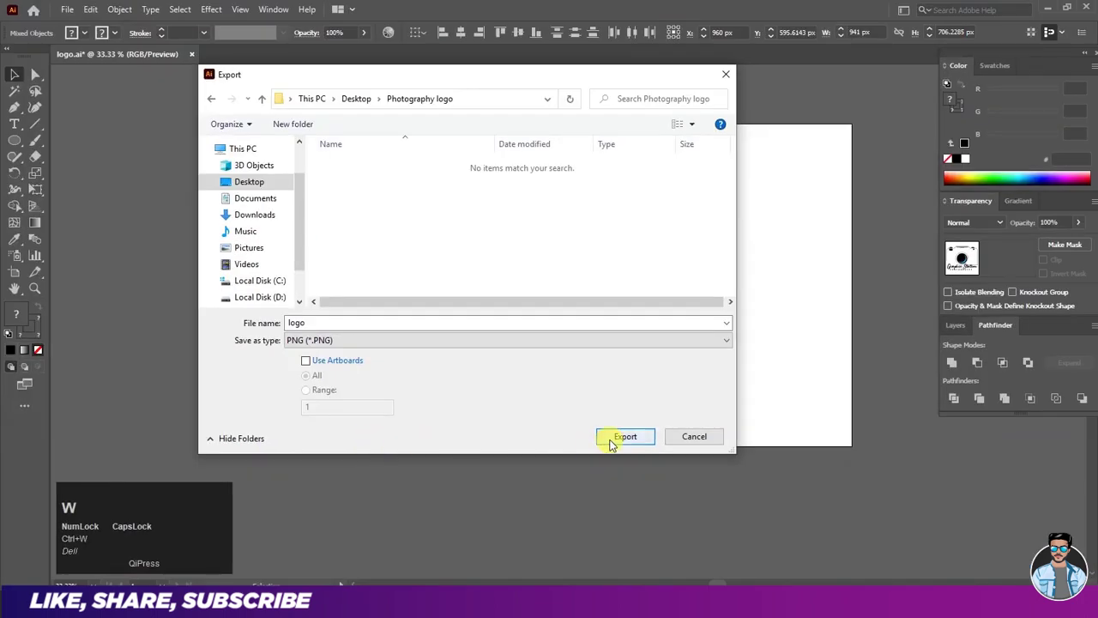
pyautogui.click(625, 436)
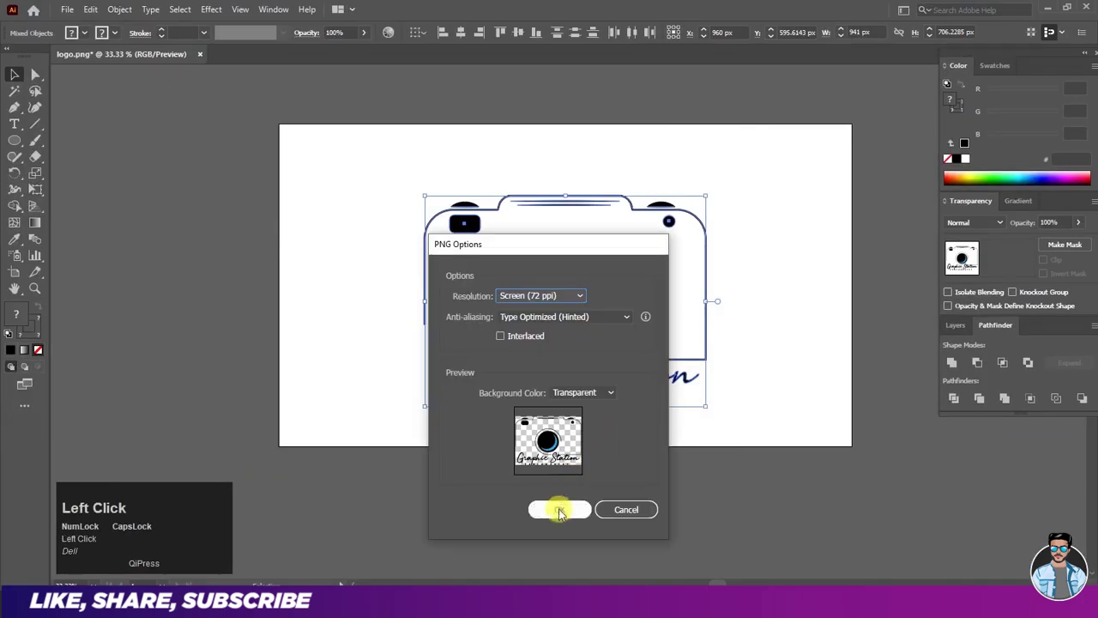
pyautogui.click(559, 509)
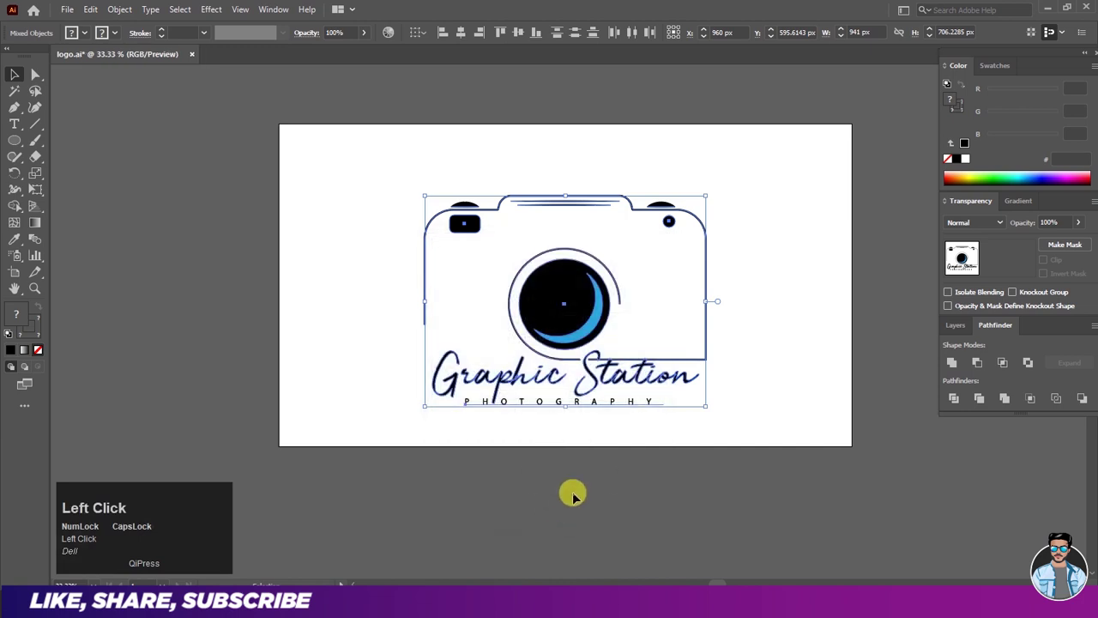
pyautogui.click(572, 495)
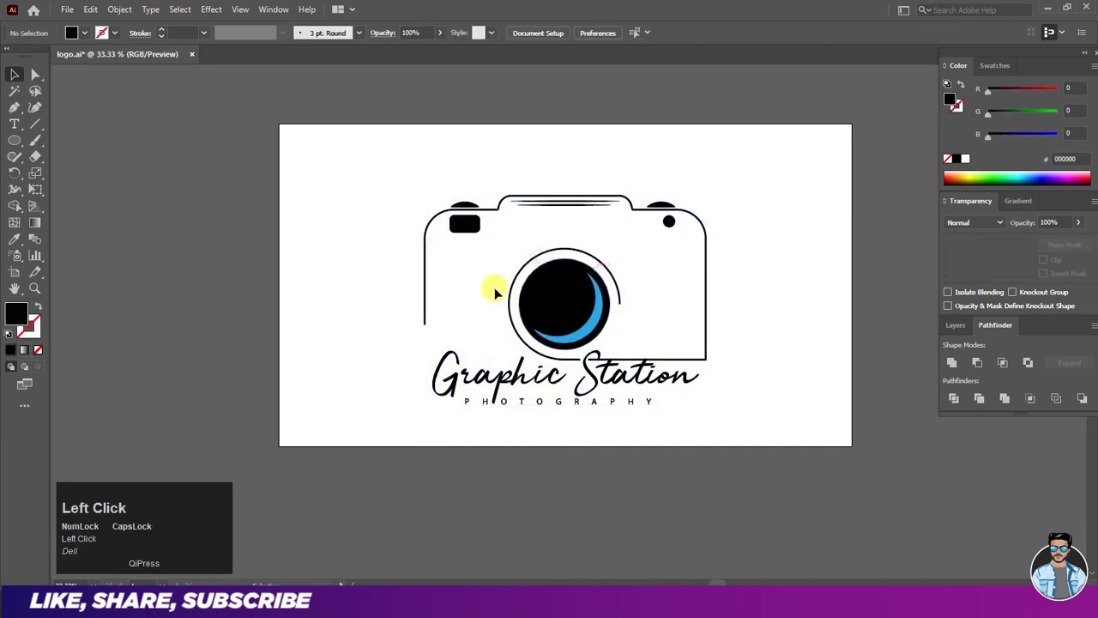
# Open the Logo Mockup PSD from the desktop's Photography logo folder in Photoshop
pyautogui.click(1051, 8)
pyautogui.click(128, 34)
pyautogui.doubleClick(128, 34)
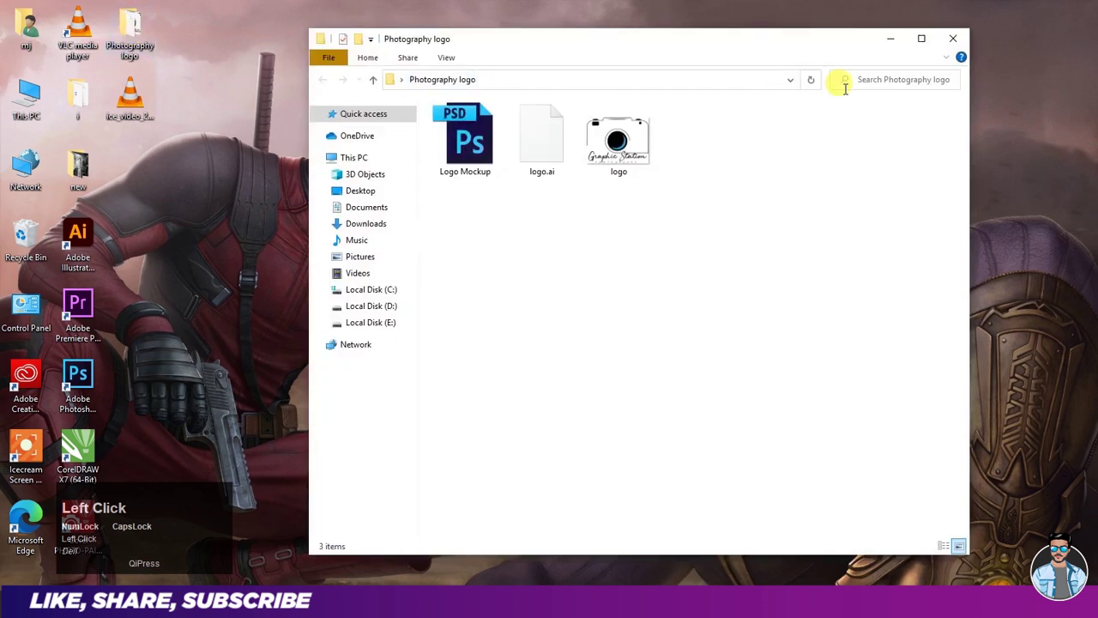
pyautogui.click(921, 45)
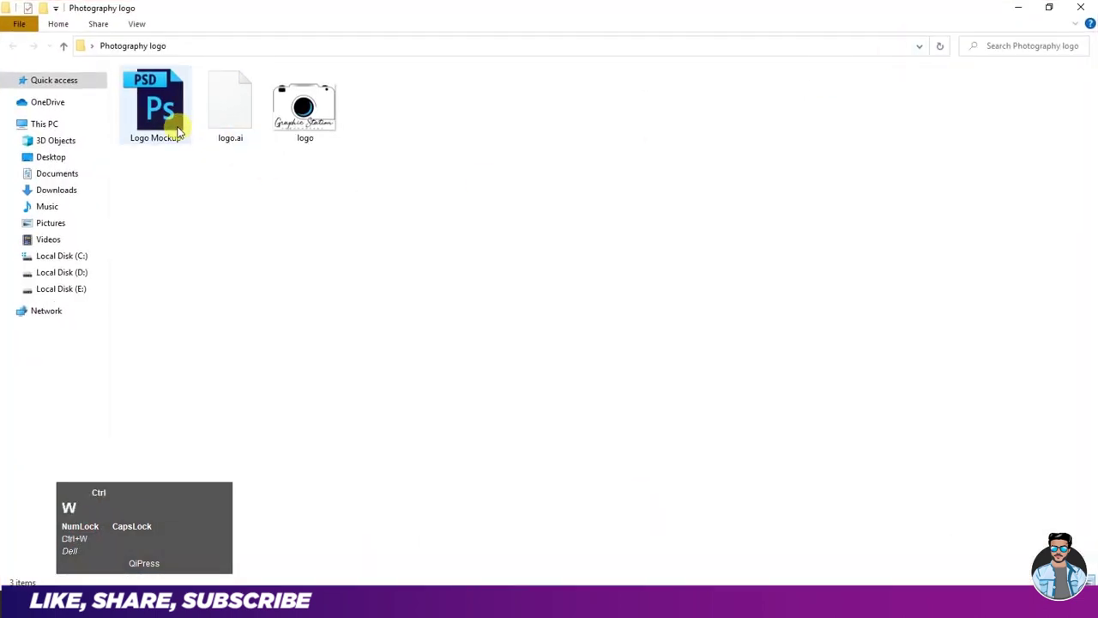
pyautogui.click(174, 125)
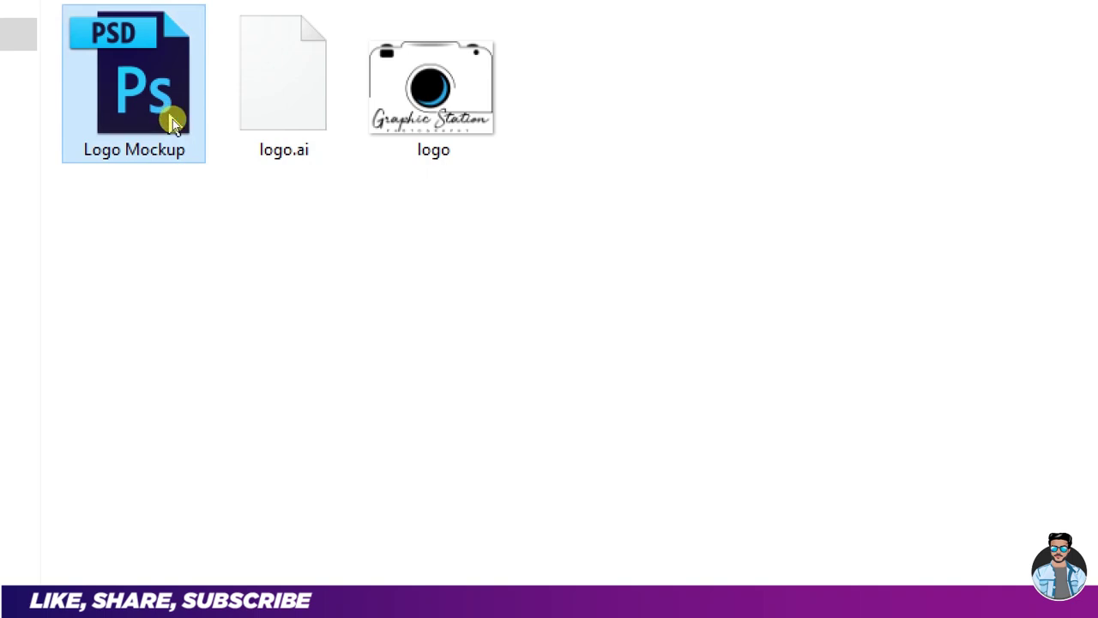
pyautogui.hotkey('ctrl', 'w')
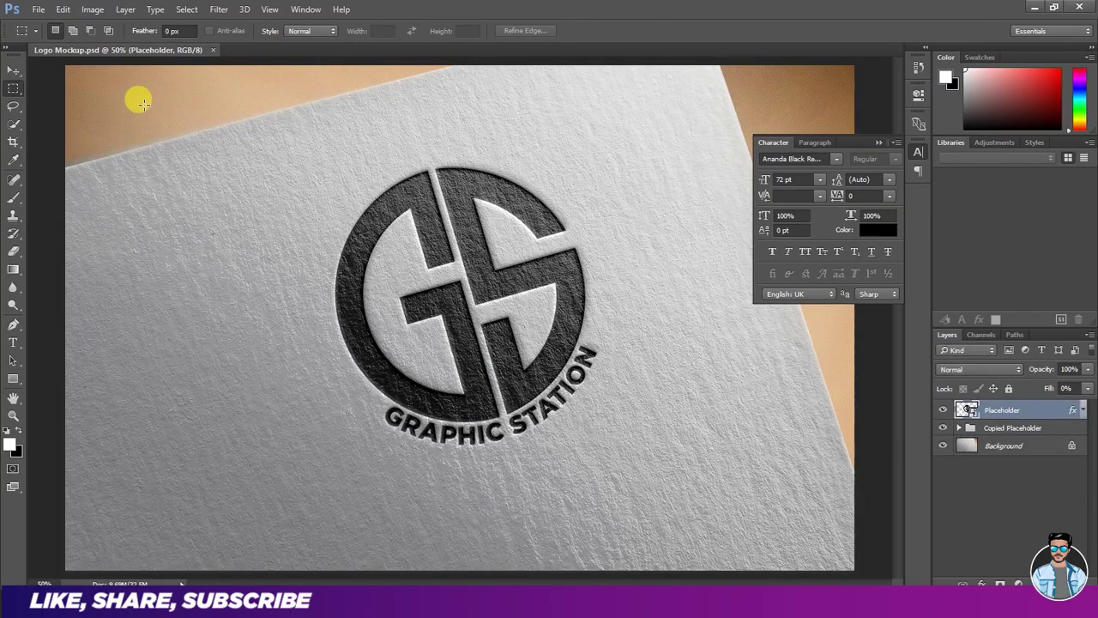
# Open the contents of the mockup's Placeholder smart object, and open the exported logo.png as well
pyautogui.click(11, 72)
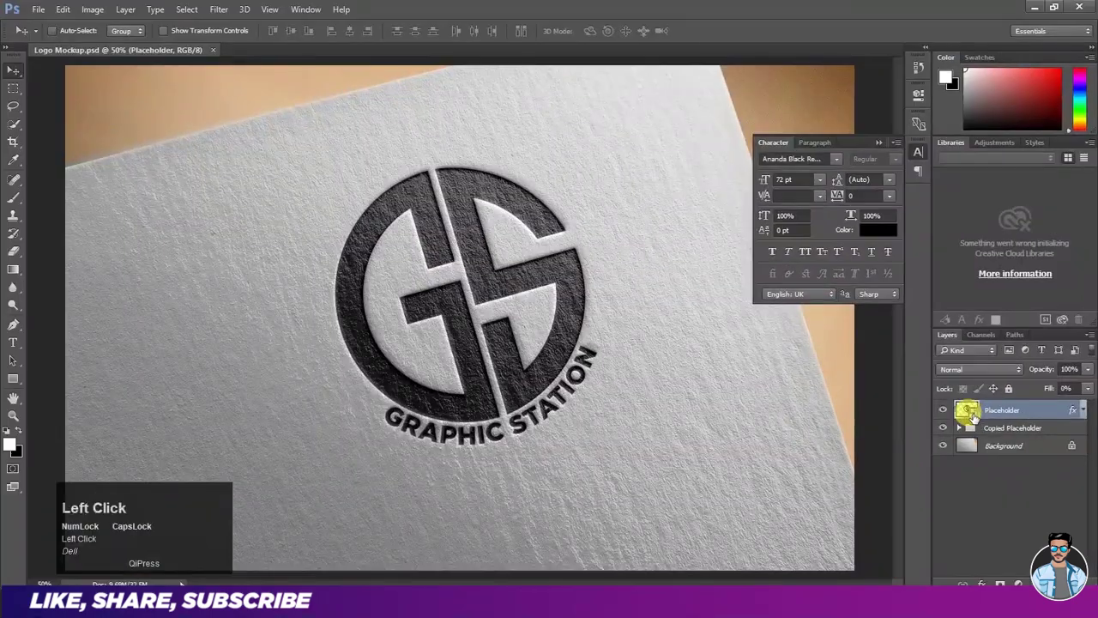
pyautogui.doubleClick(968, 411)
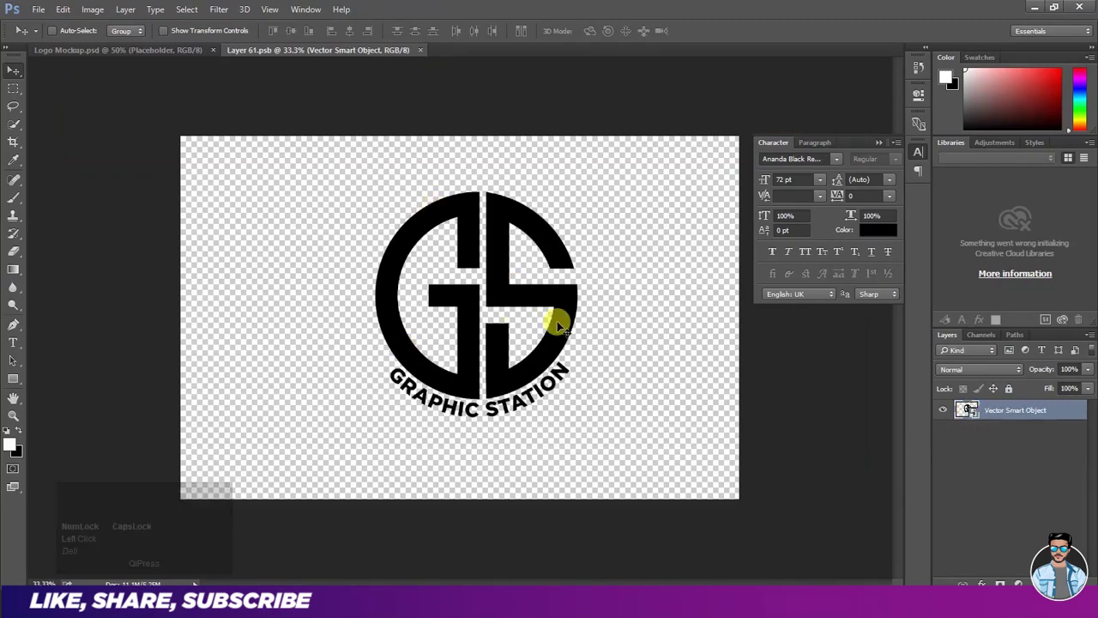
pyautogui.click(39, 10)
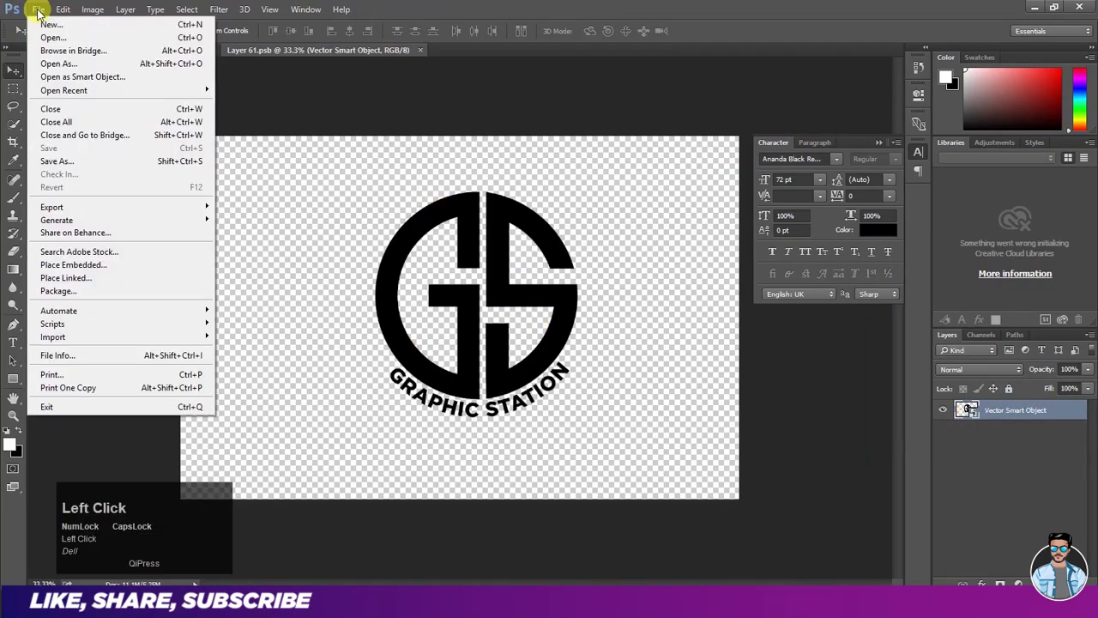
pyautogui.click(41, 39)
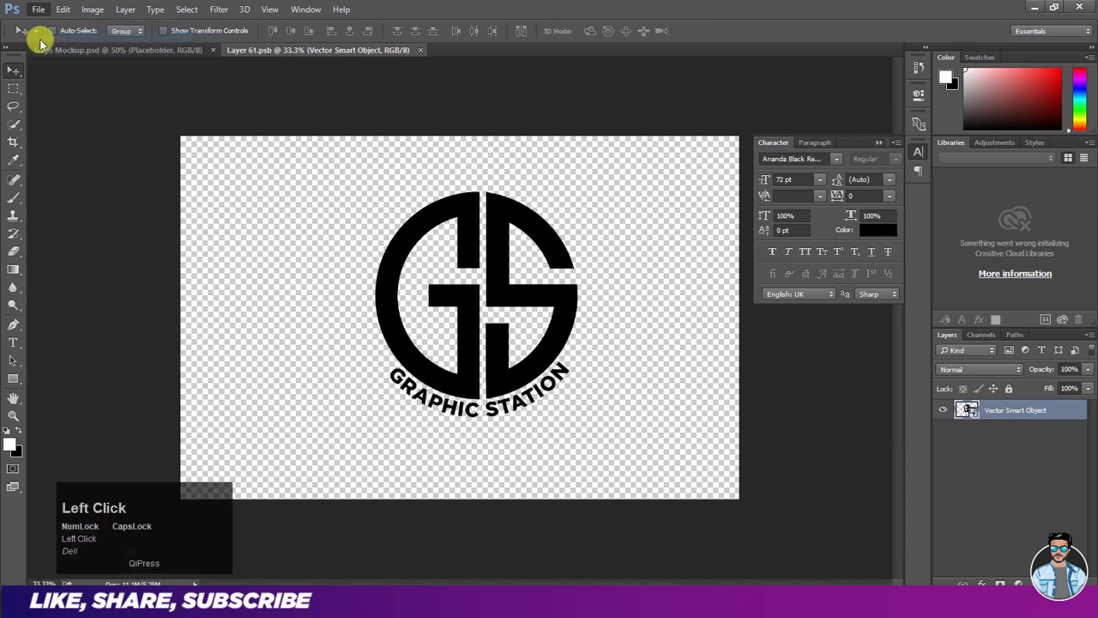
pyautogui.click(429, 143)
pyautogui.click(518, 318)
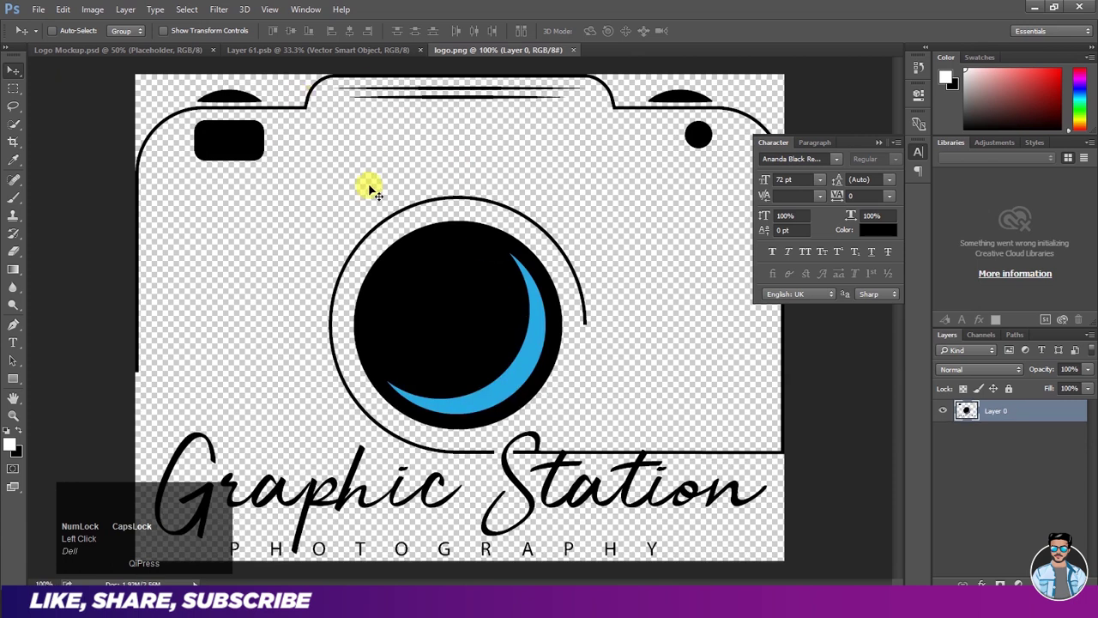
# Copy the camera logo from logo.png into Layer 61.psb and enlarge it proportionally about its centre to about 155%
pyautogui.moveTo(458, 289); pyautogui.dragTo(431, 292)
pyautogui.moveTo(456, 310); pyautogui.dragTo(489, 298)
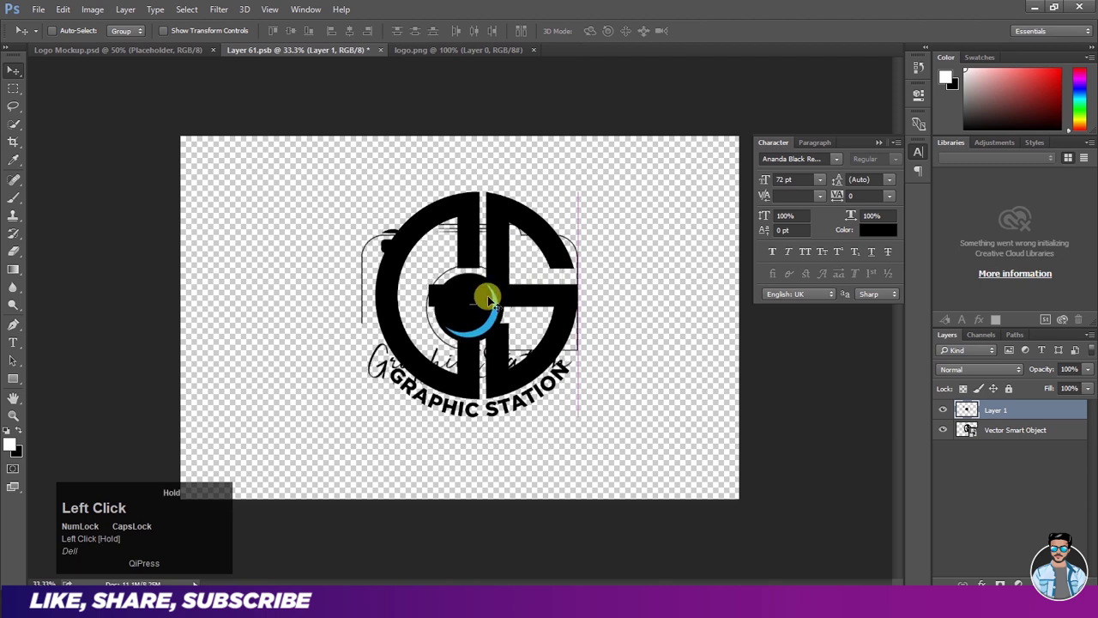
pyautogui.hotkey('ctrl', 't')
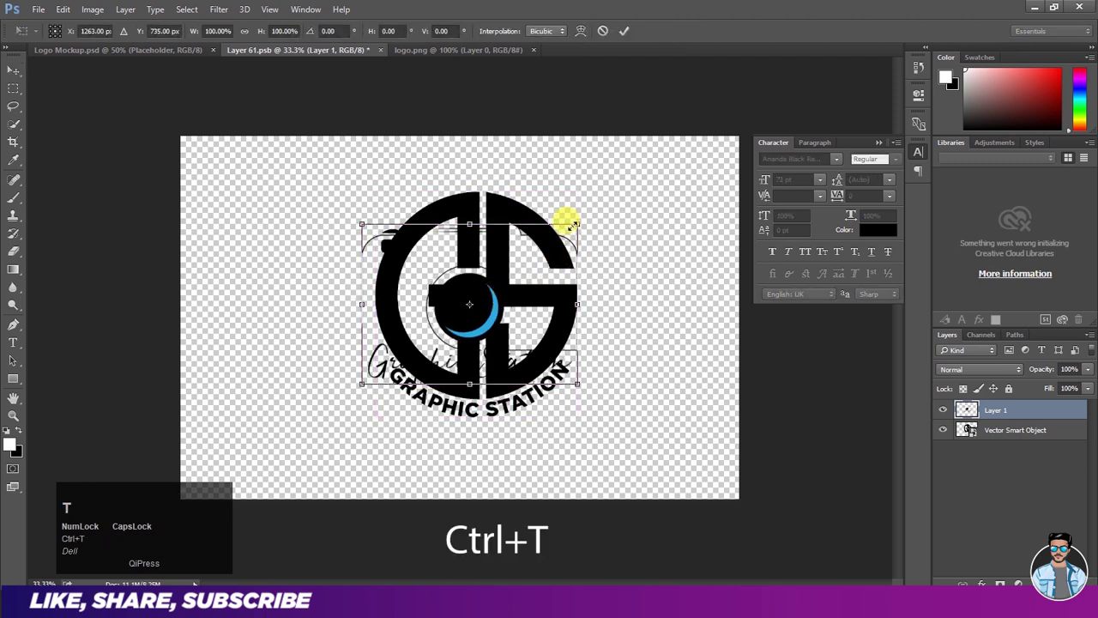
pyautogui.moveTo(580, 220); pyautogui.dragTo(638, 181)
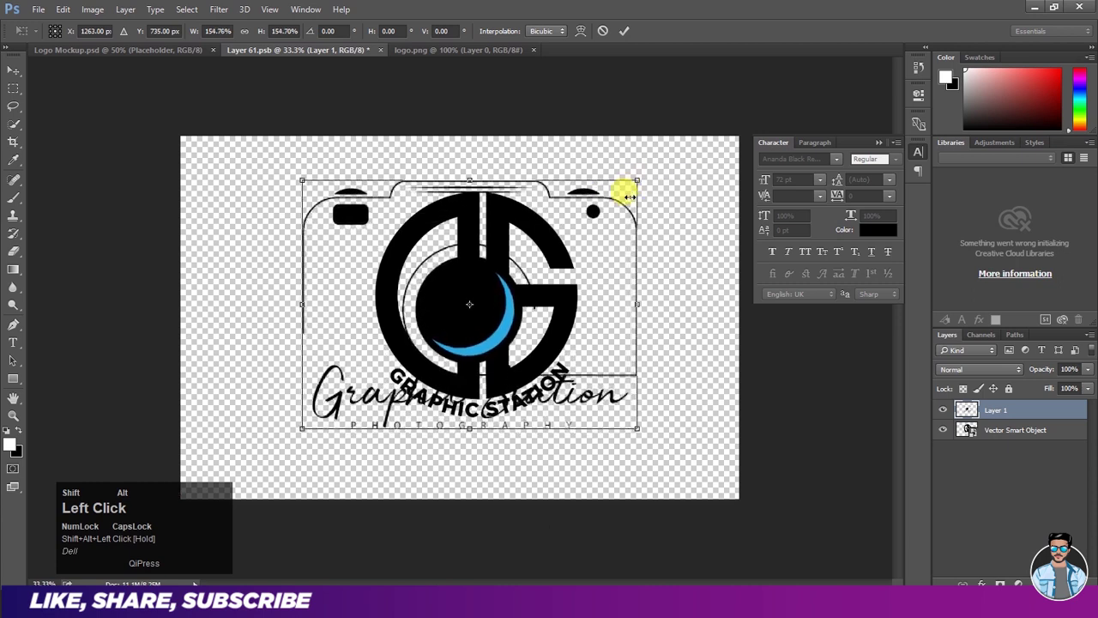
pyautogui.doubleClick(509, 302)
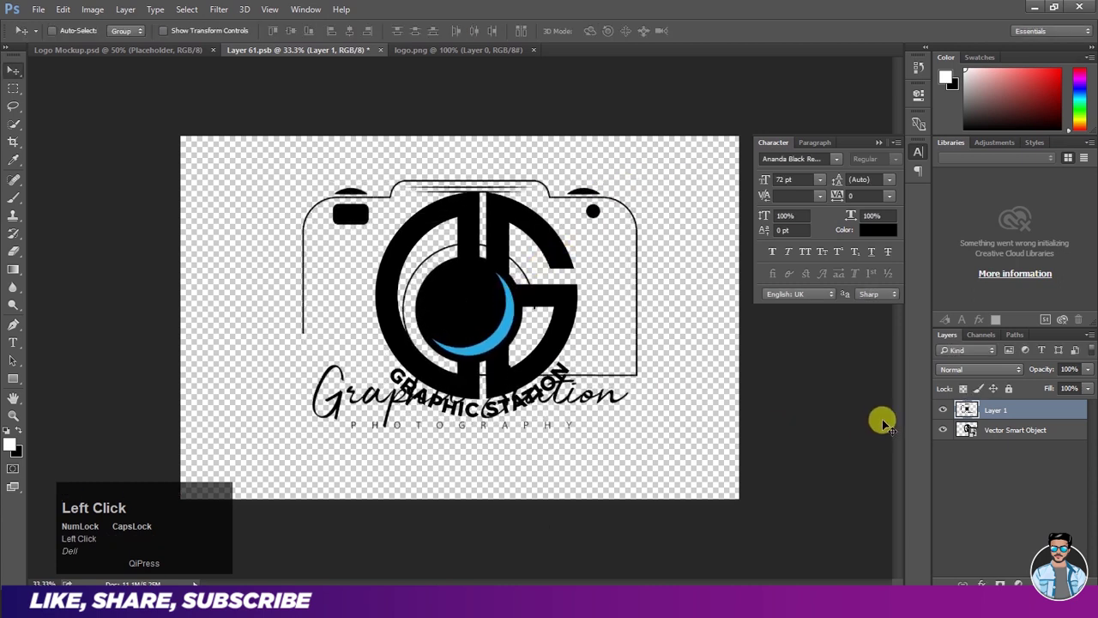
# Hide the old Vector Smart Object logo layer and save Layer 61.psb to update the design in Logo Mockup.psd
pyautogui.click(942, 431)
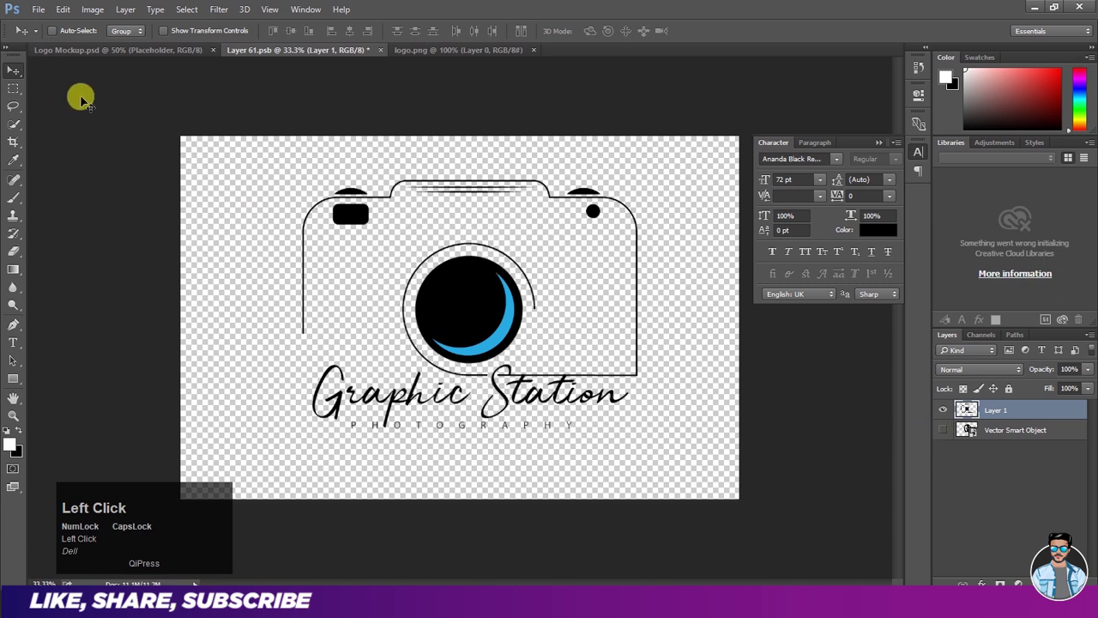
pyautogui.click(37, 10)
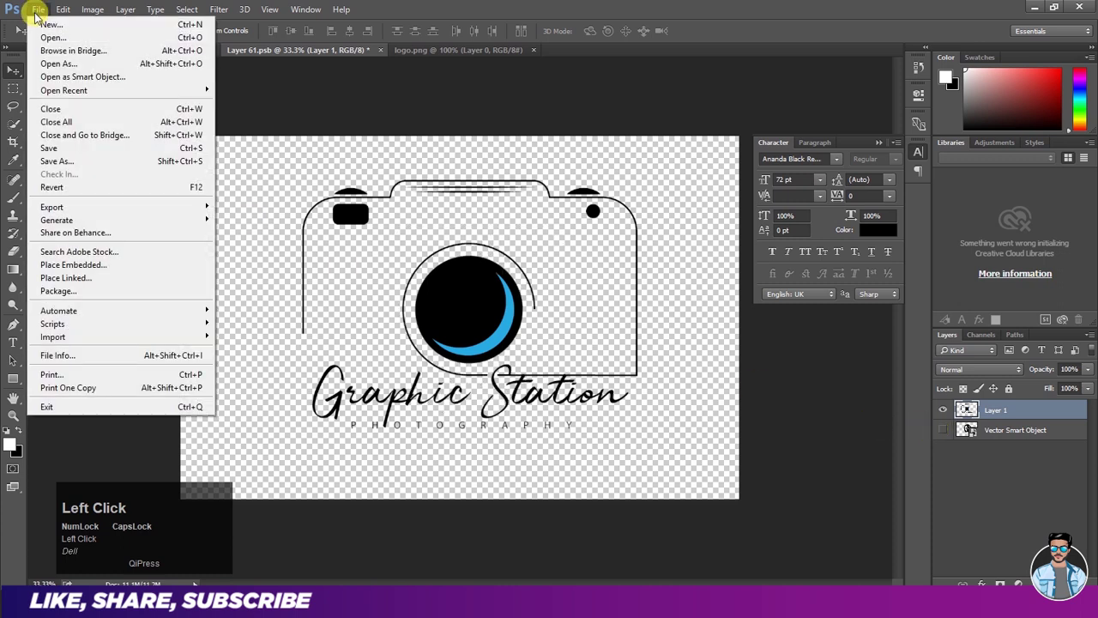
pyautogui.click(99, 150)
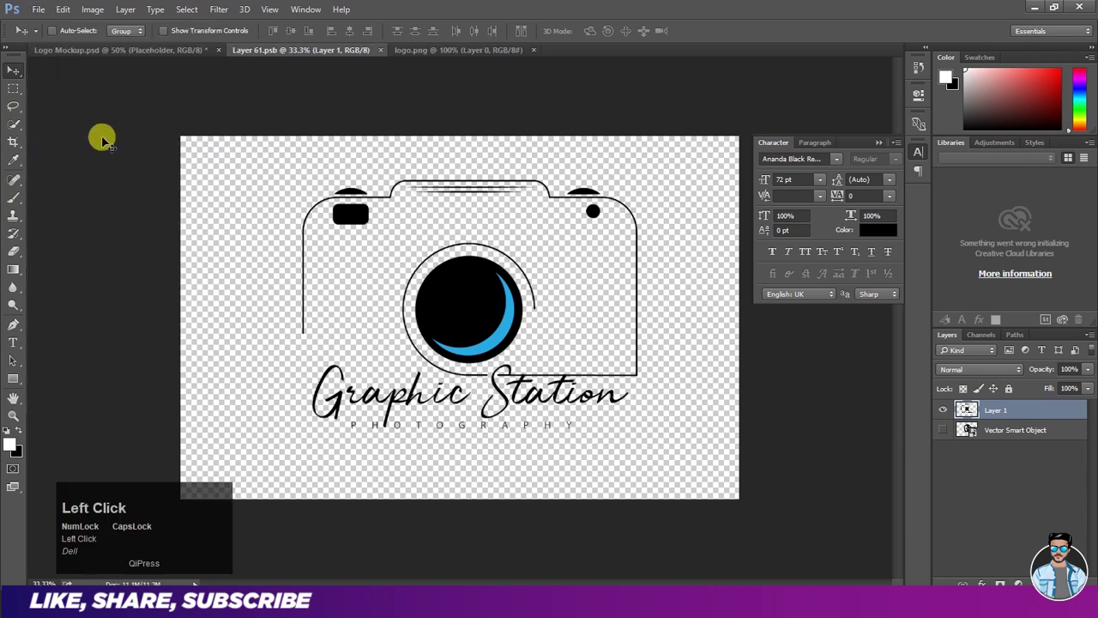
pyautogui.click(109, 52)
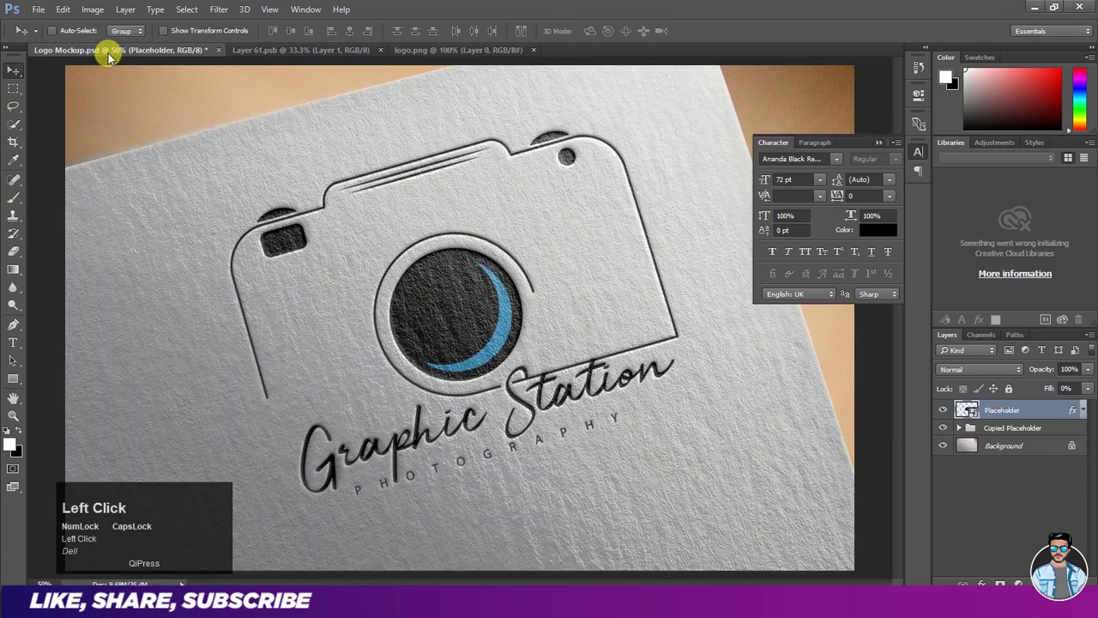